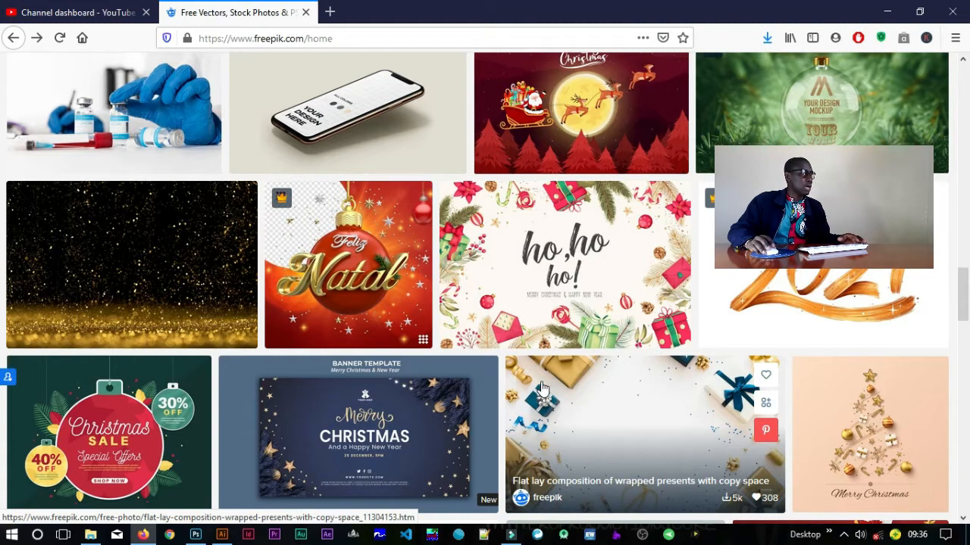
Step: Browse the featured design resources on the Freepik home page and return to its resource search
scroll(541, 388, down, 1)
scroll(413, 409, down, 2)
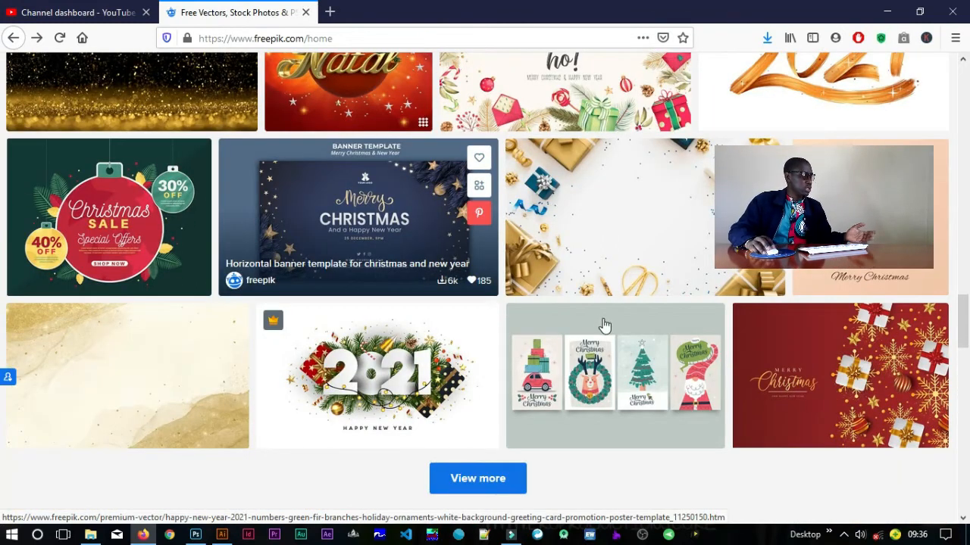
scroll(602, 324, up, 1)
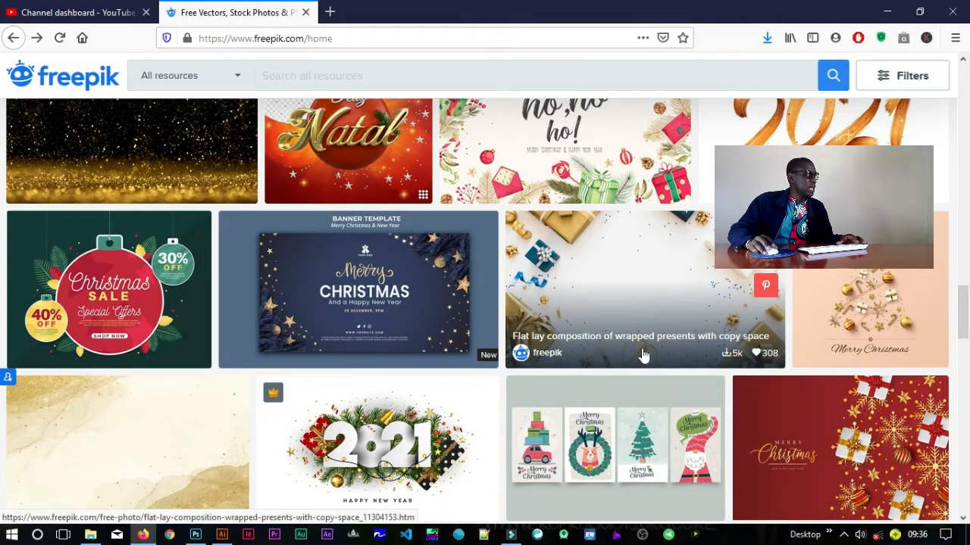
scroll(606, 417, up, 6)
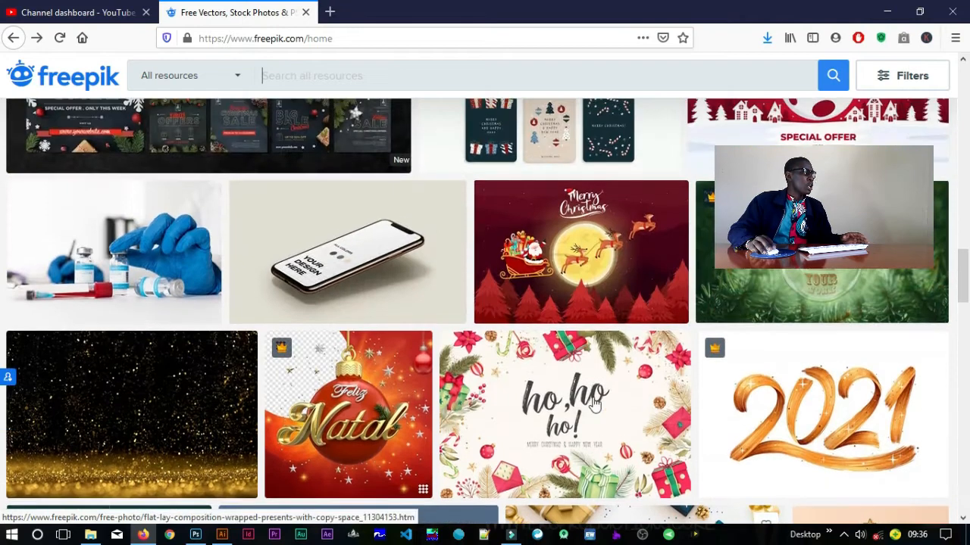
scroll(595, 405, up, 10)
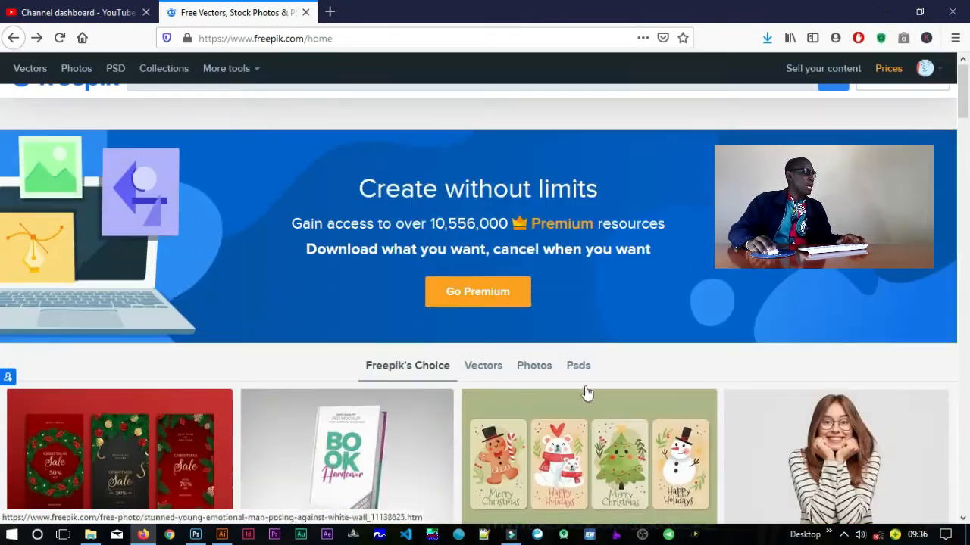
click(292, 103)
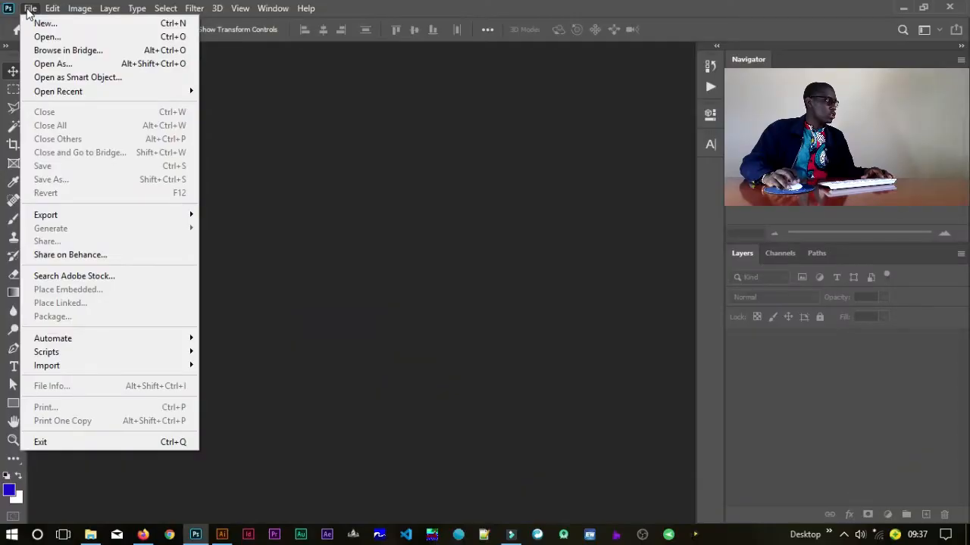
Step: Switch to Photoshop and open the mockup file 430.psd from Downloads > MockUps > black-t-shit-mockup
click(47, 36)
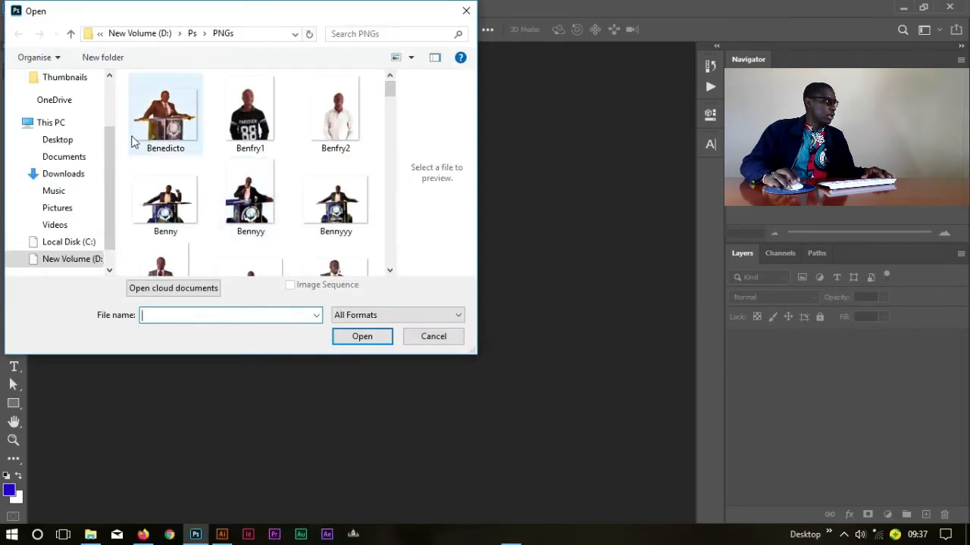
click(83, 174)
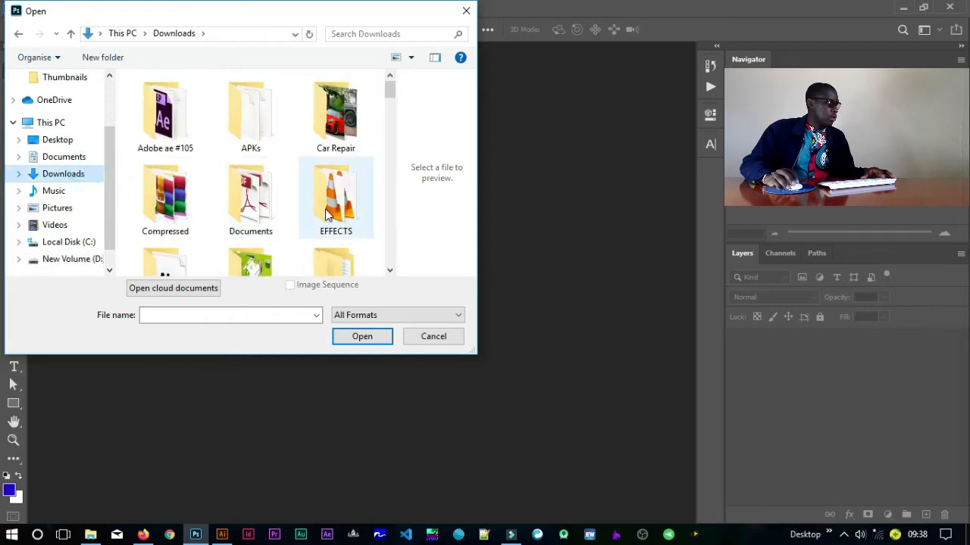
scroll(327, 215, down, 3)
double_click(326, 166)
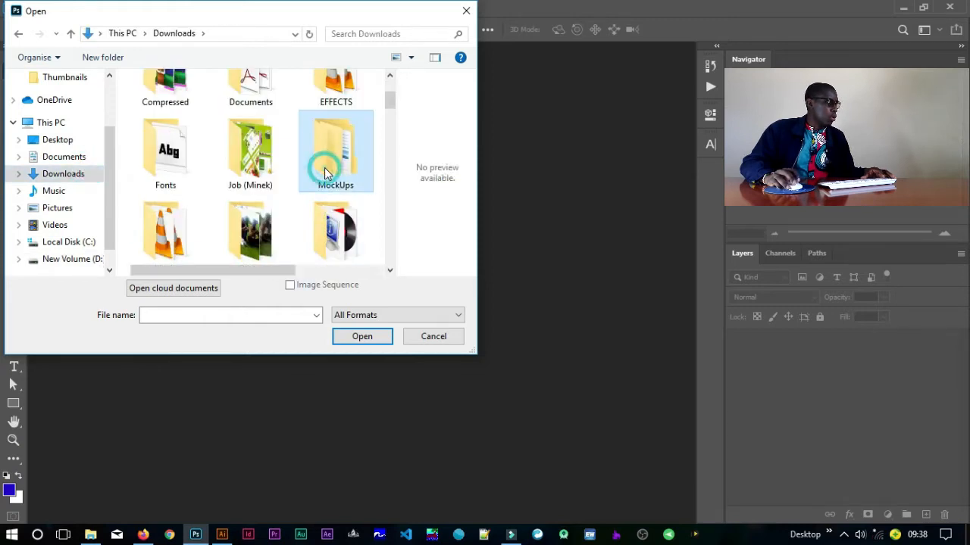
double_click(175, 105)
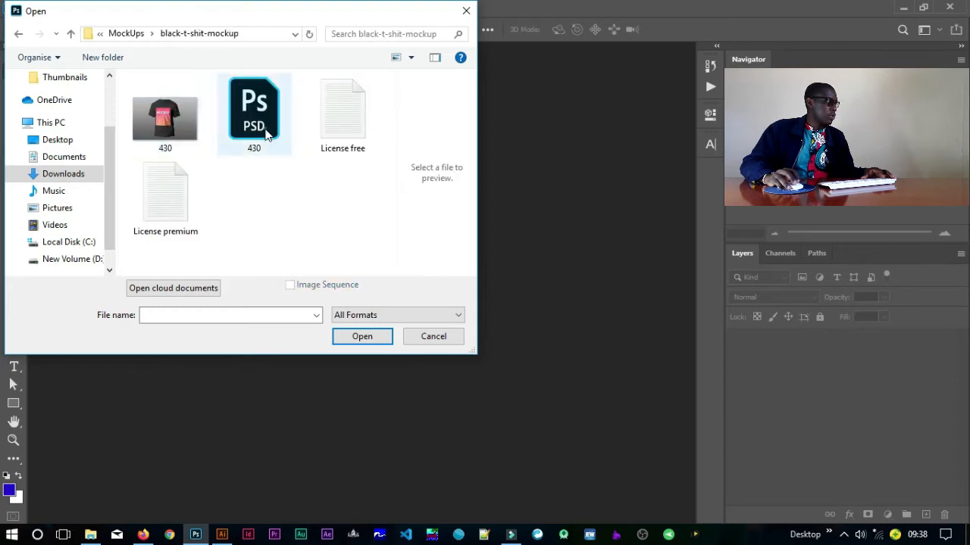
click(267, 135)
click(377, 336)
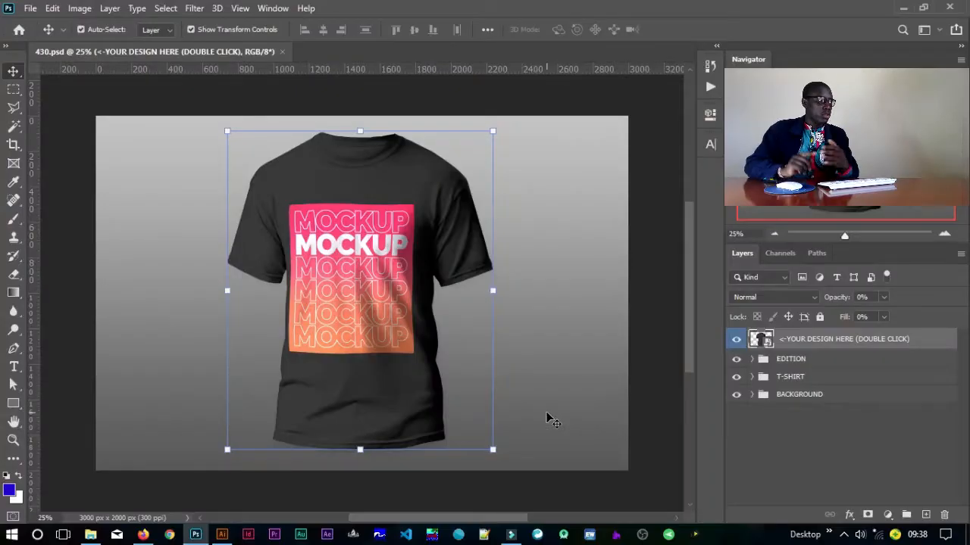
Step: Expand the EDITION group and examine how the Capa 1 layer affects the printed design by hiding and showing it
click(751, 360)
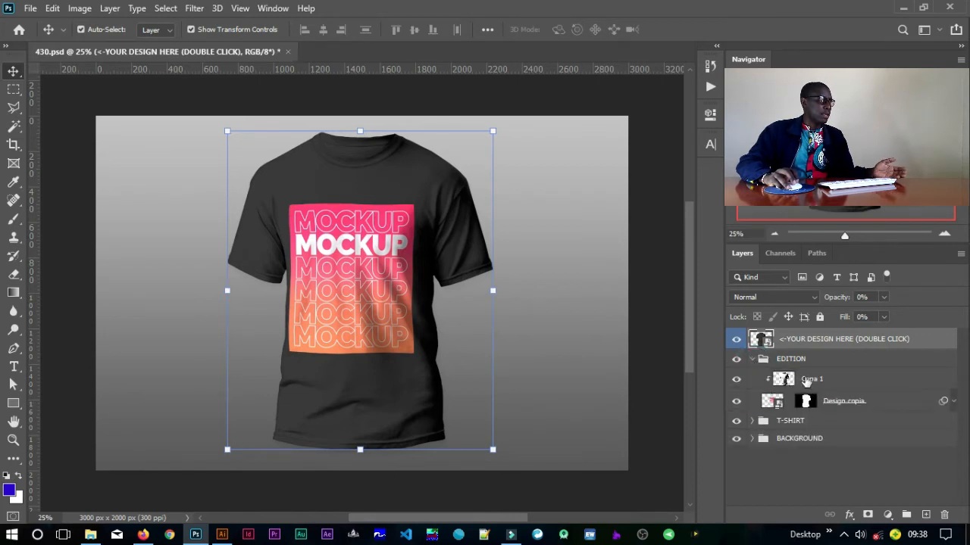
click(733, 380)
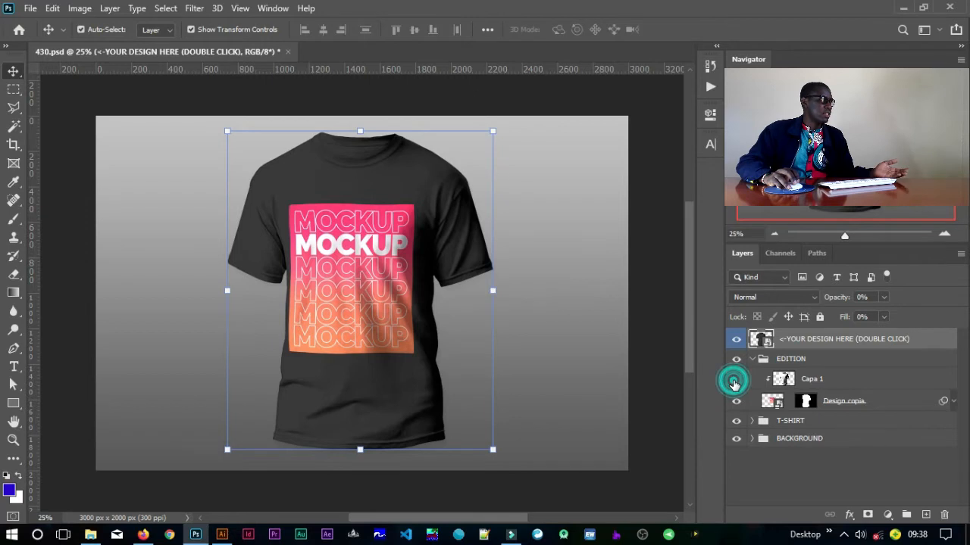
click(734, 383)
click(734, 383)
click(734, 384)
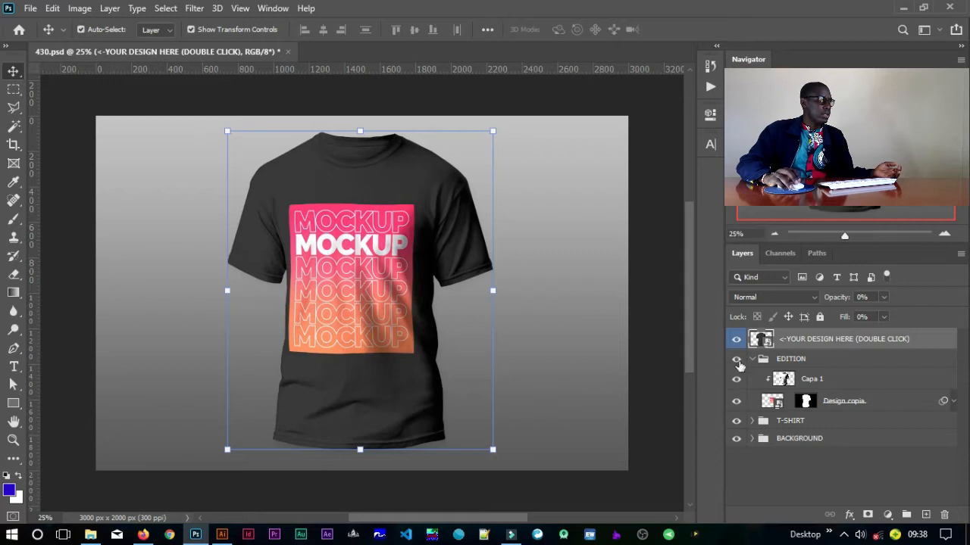
click(734, 385)
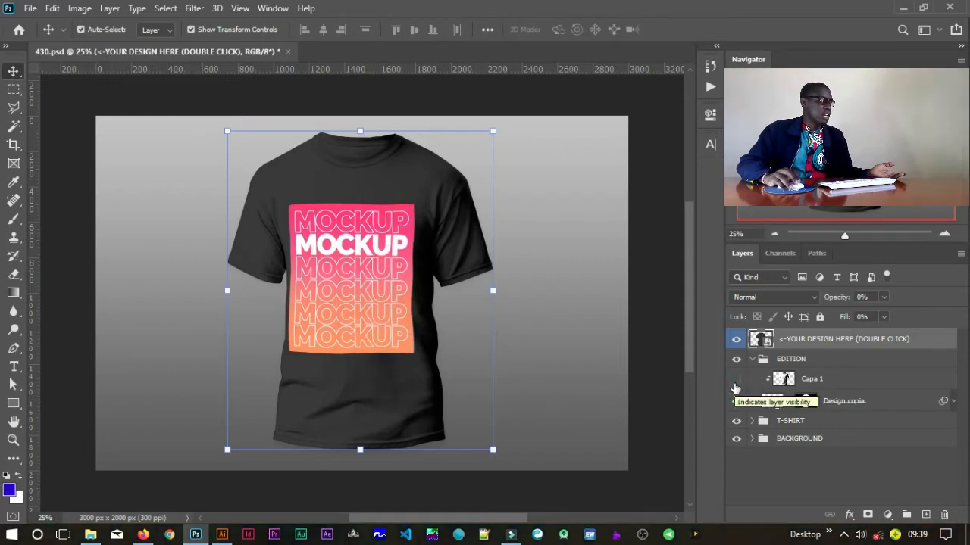
click(734, 384)
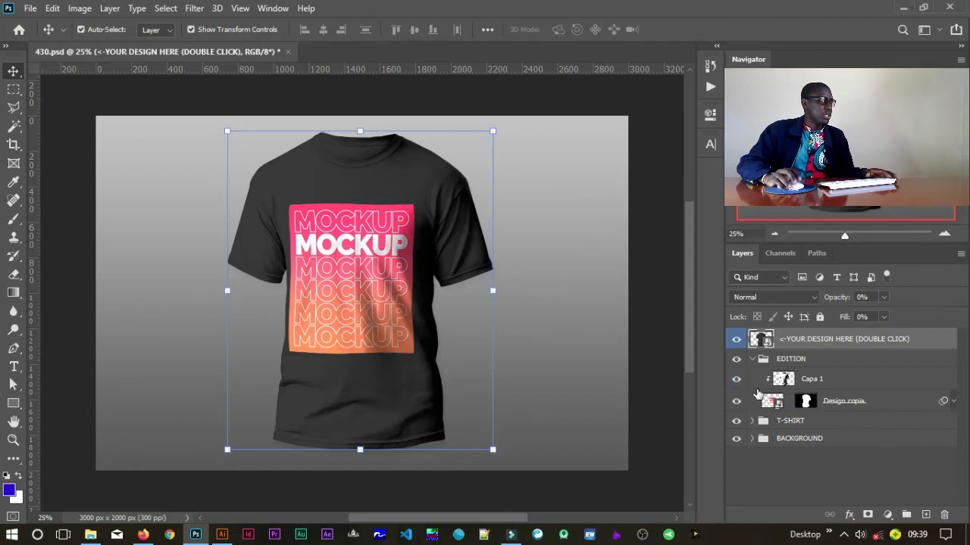
Step: Expand the T-SHIRT and BACKGROUND groups and check what T-shirt and Relleno degradado 1 contribute by hiding and showing each
click(752, 421)
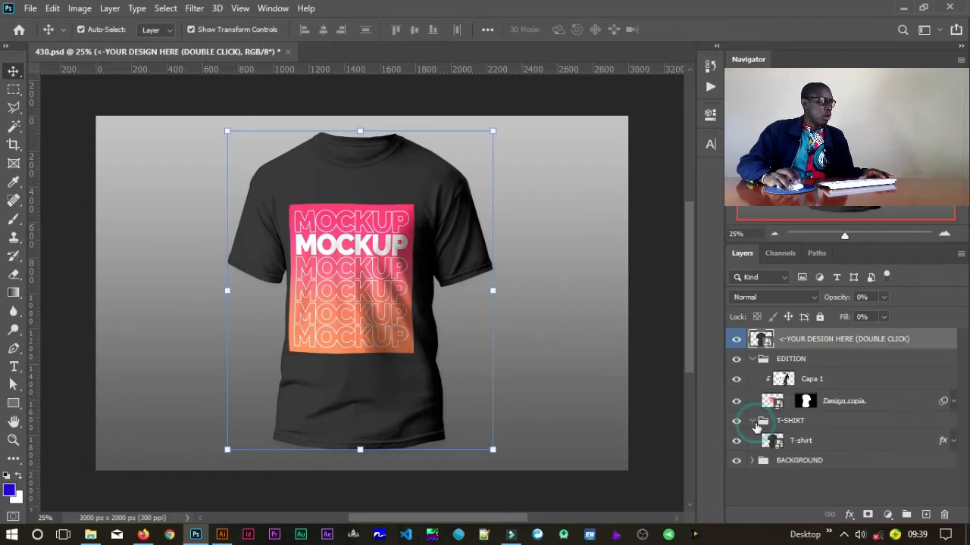
click(735, 441)
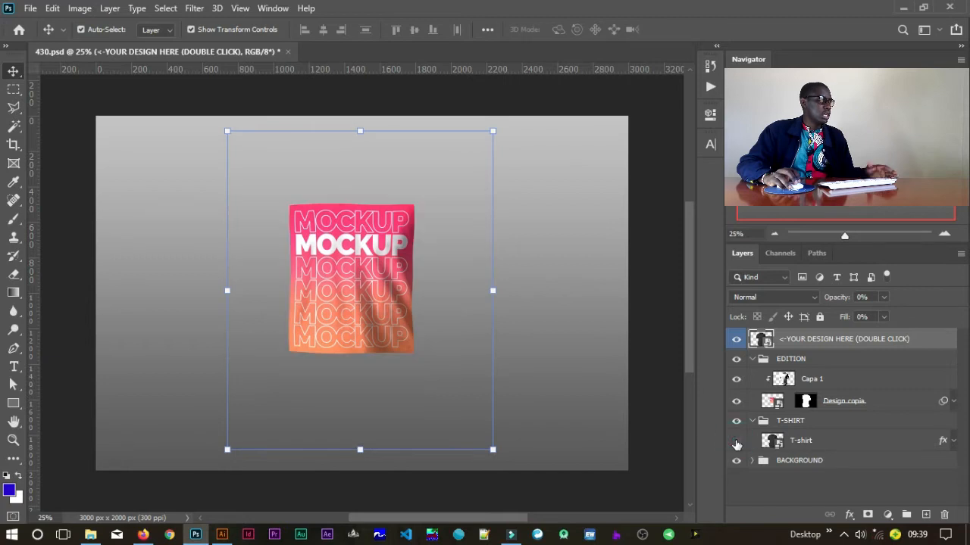
click(736, 441)
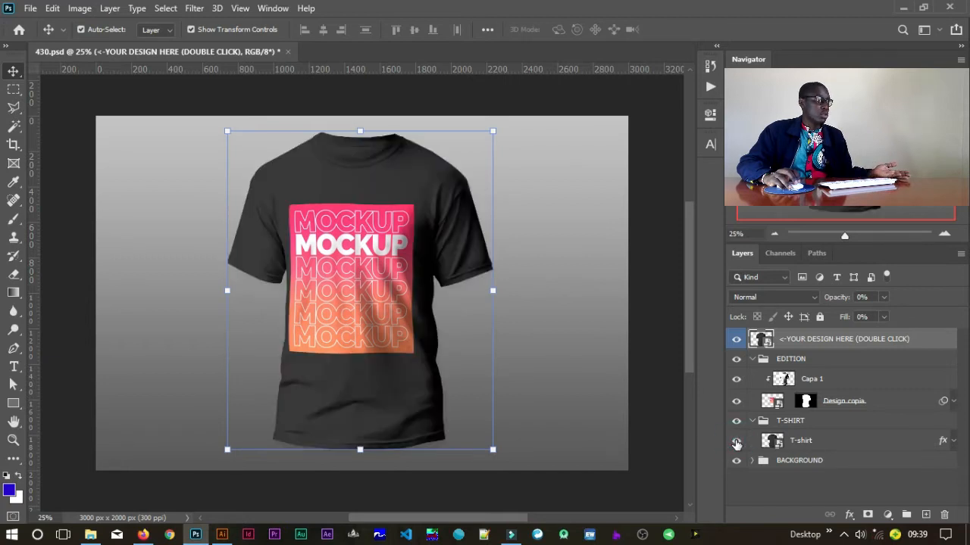
click(751, 461)
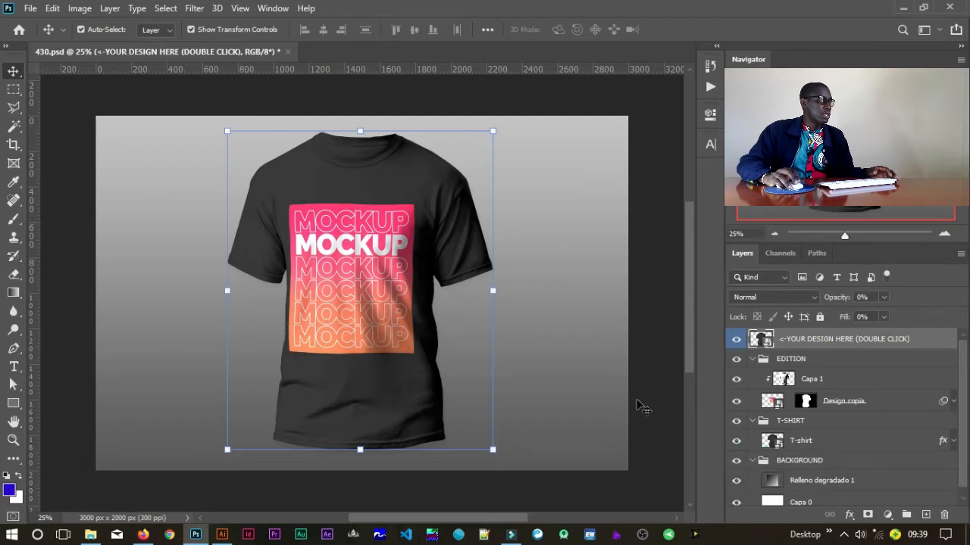
click(737, 481)
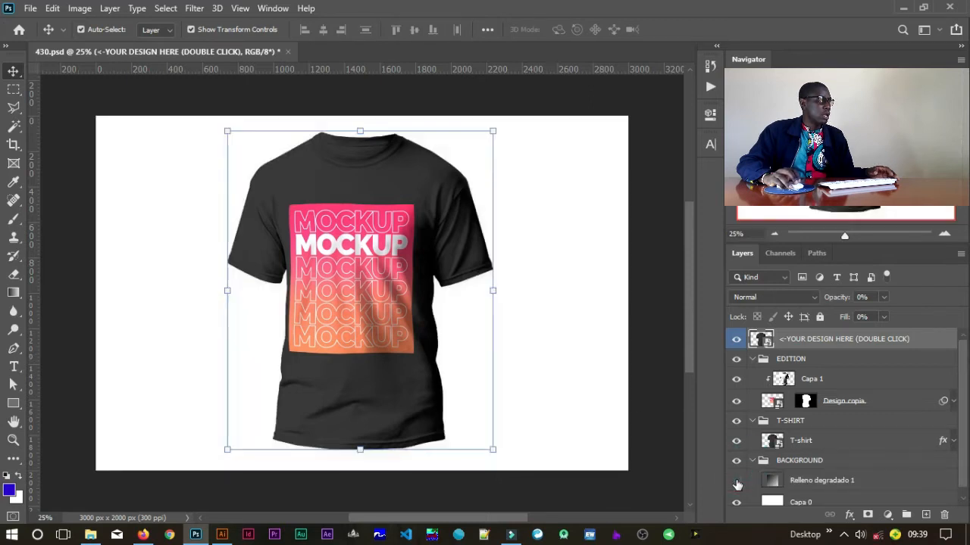
click(737, 482)
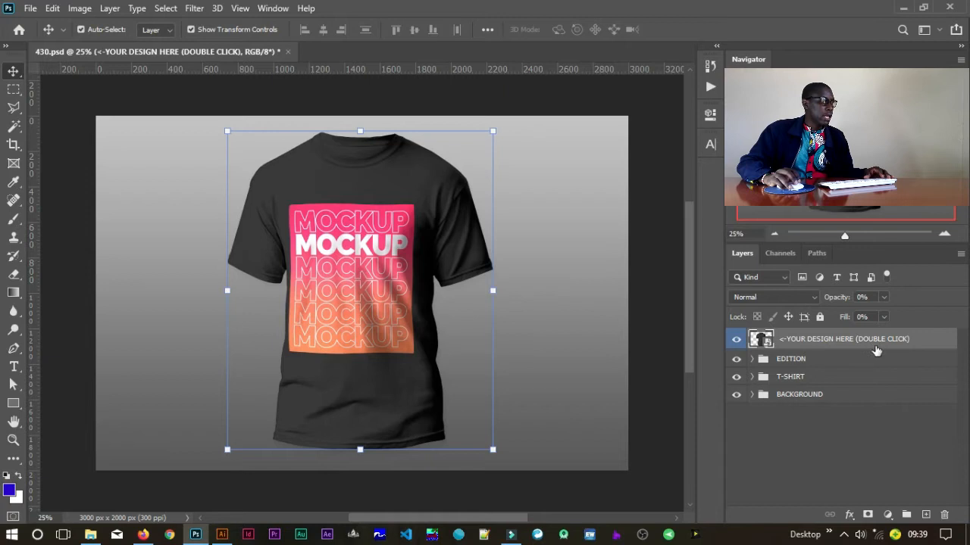
Step: Open the contents of the YOUR DESIGN HERE smart object and compare the shirt with and without Niveles 1
double_click(762, 340)
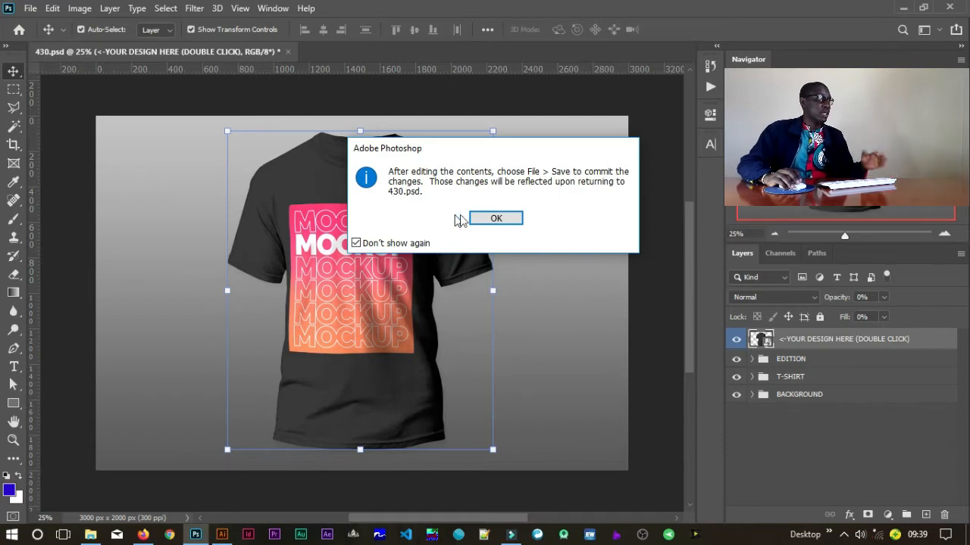
click(509, 221)
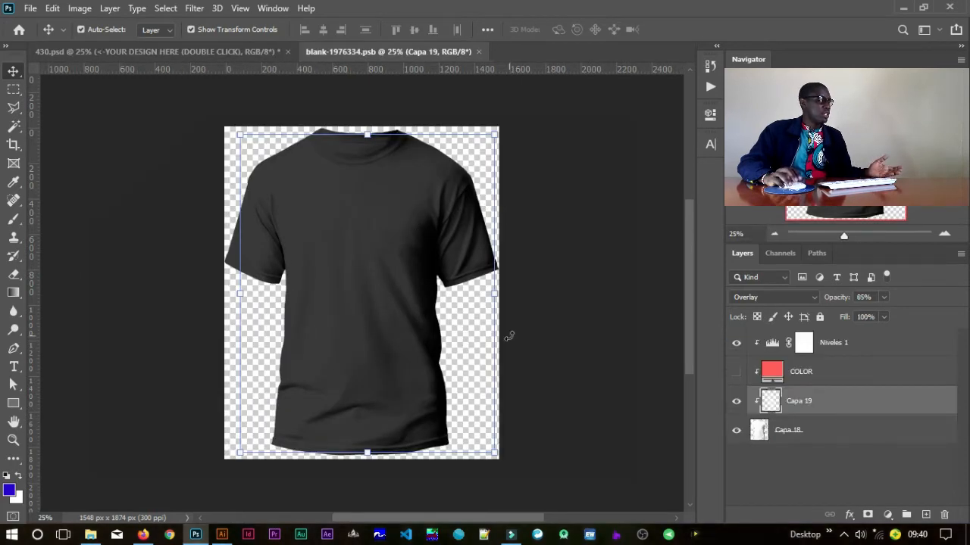
click(737, 344)
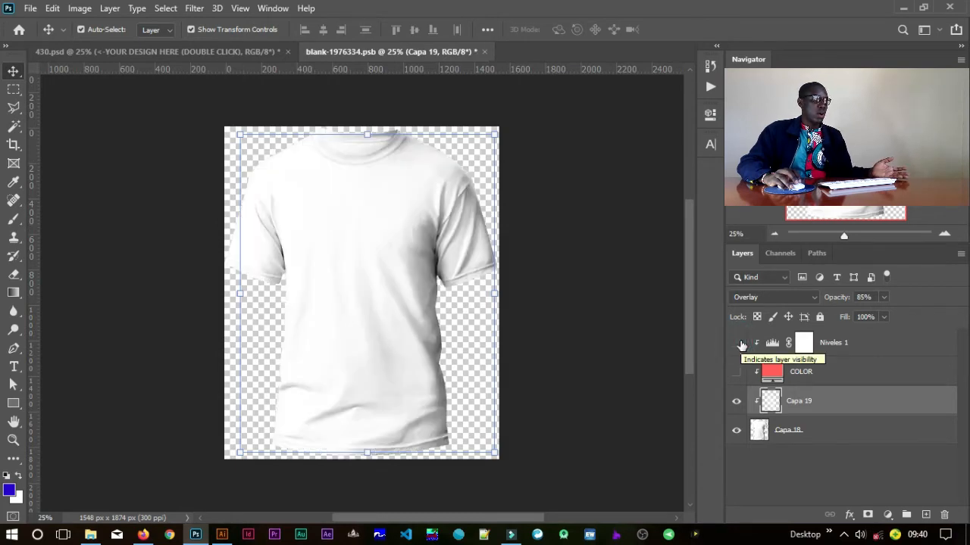
click(738, 344)
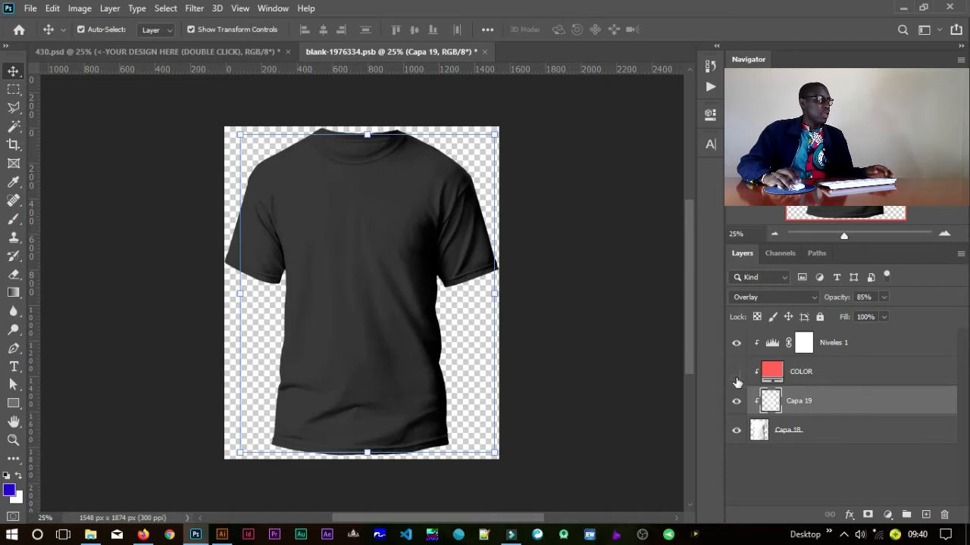
Step: Preview the COLOR layer on the shirt, view its fill colour without changing it, and hide the layer again
click(737, 371)
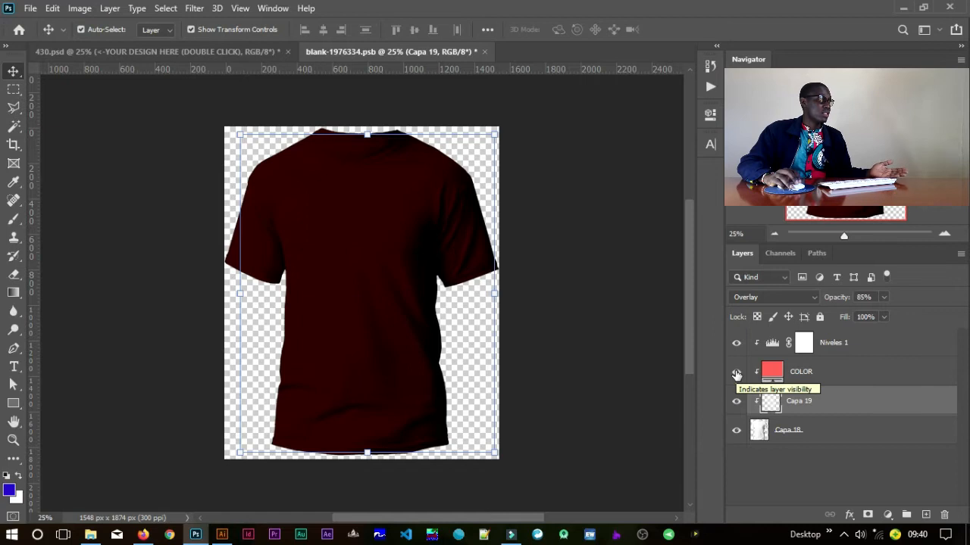
click(737, 371)
click(736, 372)
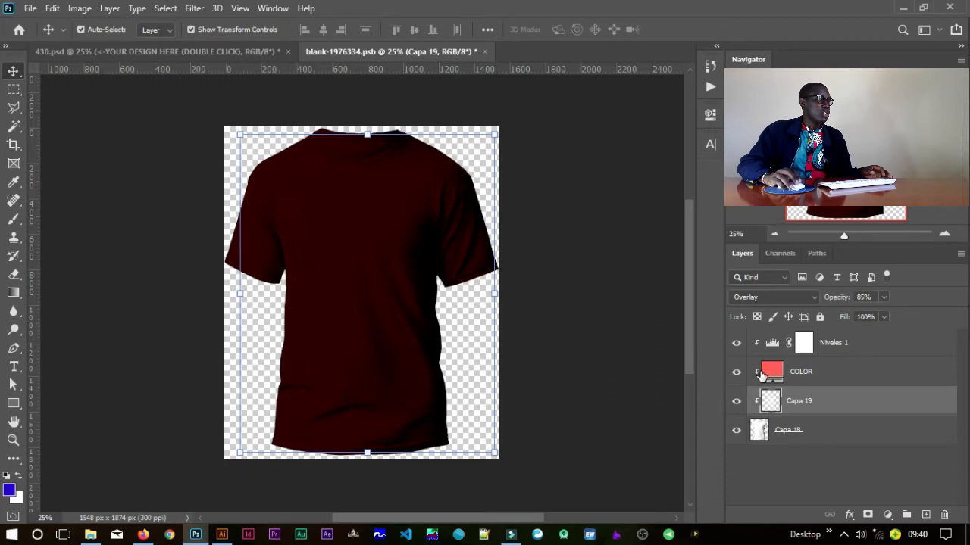
click(768, 370)
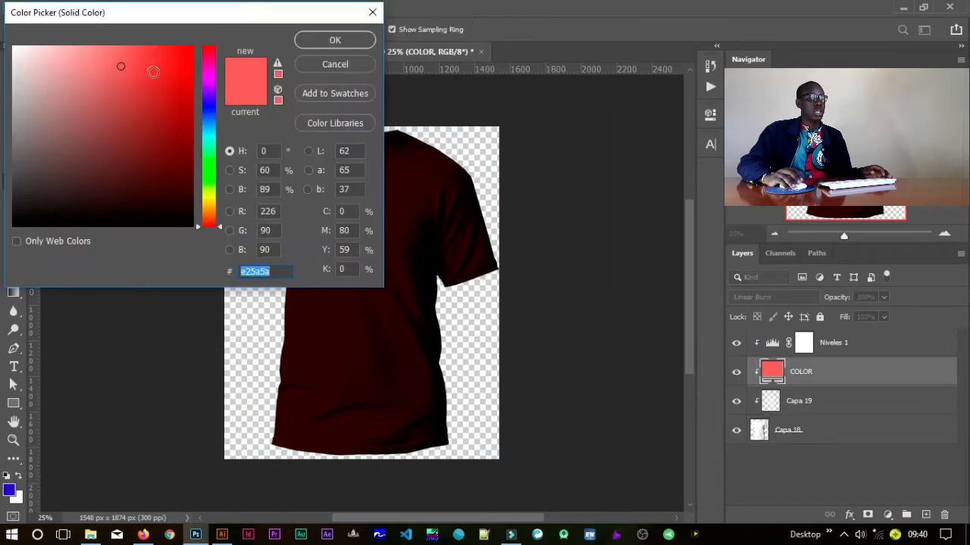
click(333, 64)
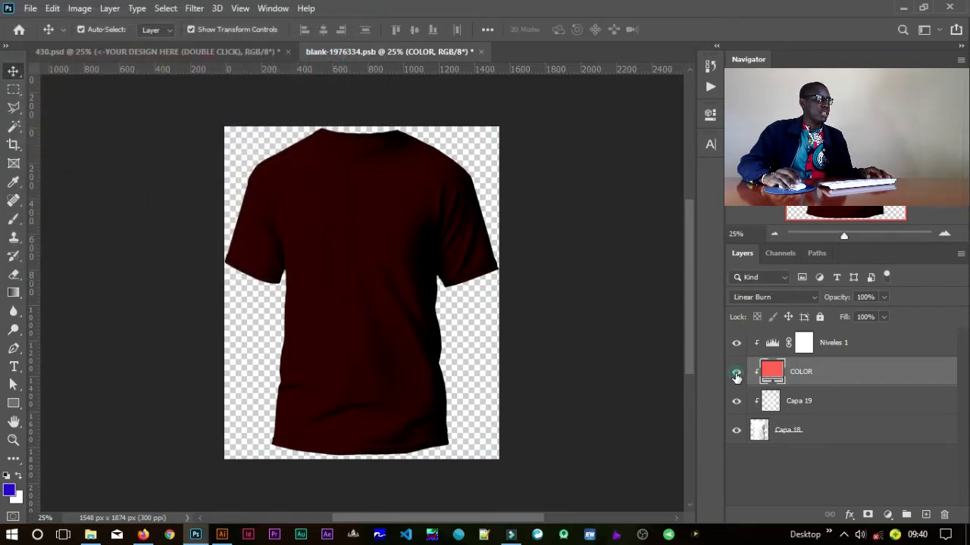
click(736, 372)
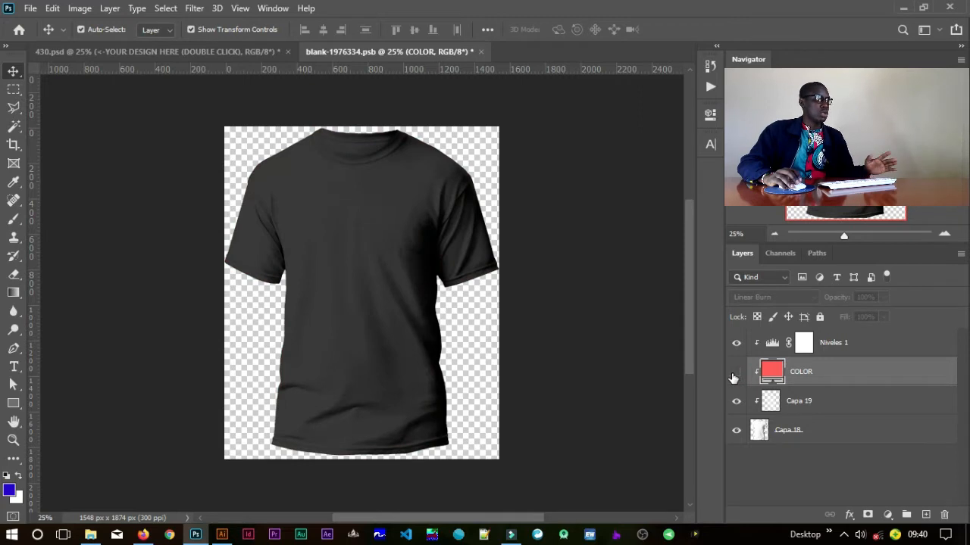
Step: Compare the shirt with Capa 19 hidden and shown, and close the smart object document blank-1976334.psb
click(736, 406)
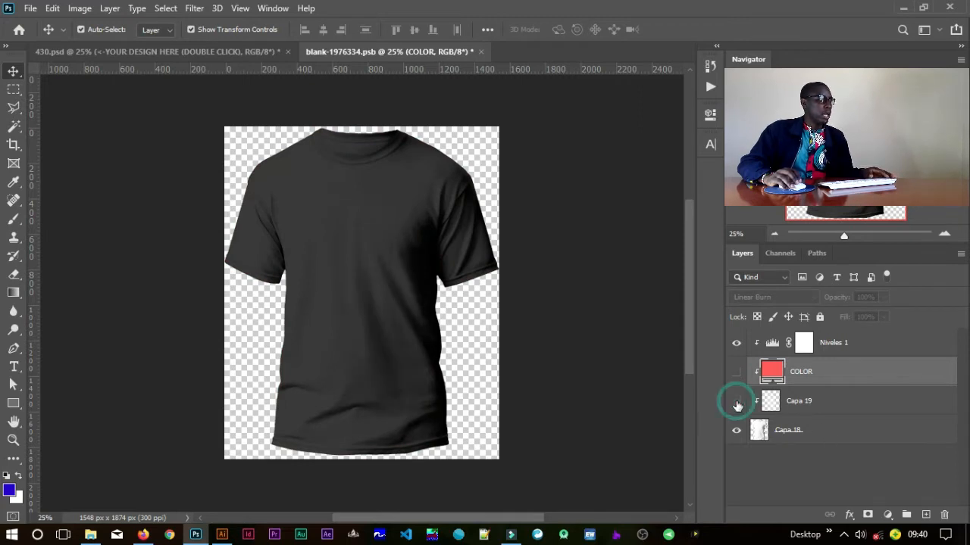
click(737, 405)
click(737, 406)
click(736, 406)
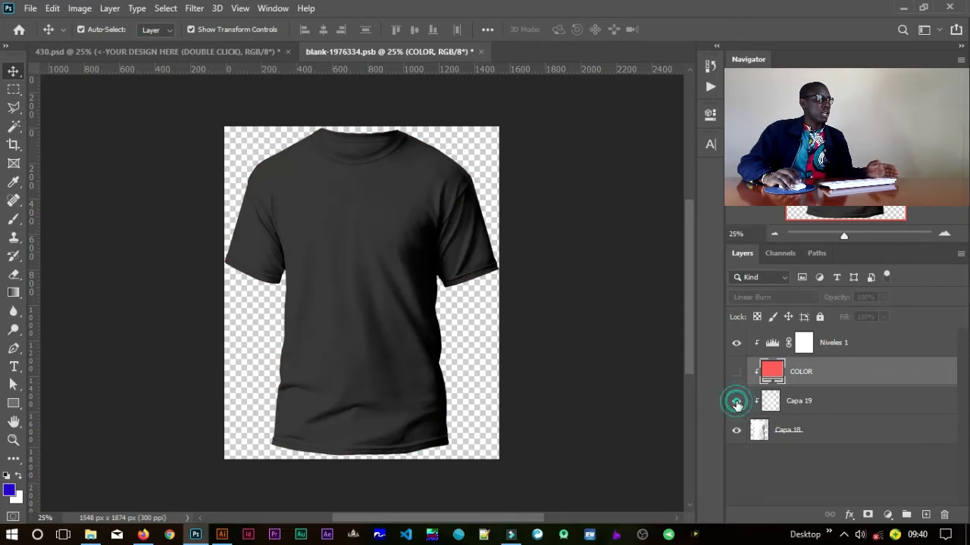
click(736, 405)
click(737, 405)
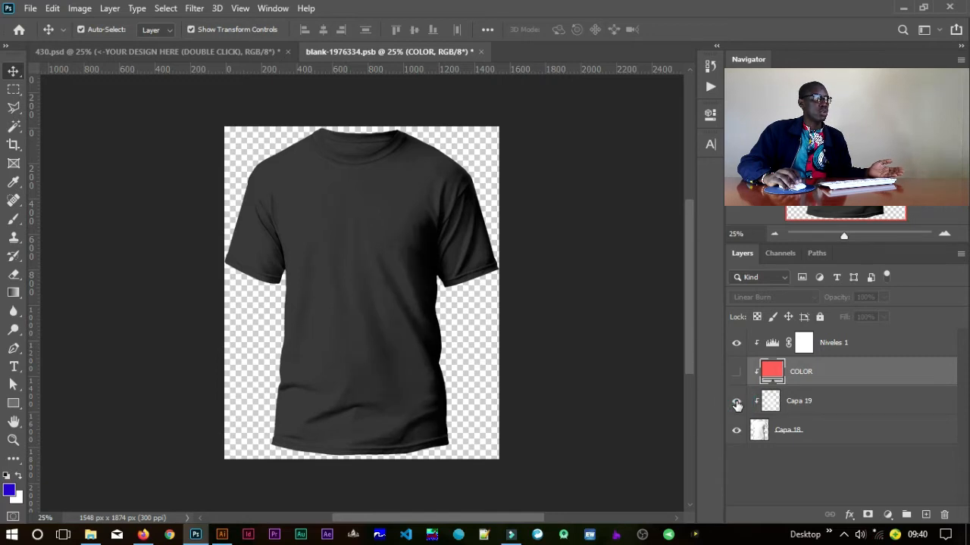
click(736, 406)
click(735, 404)
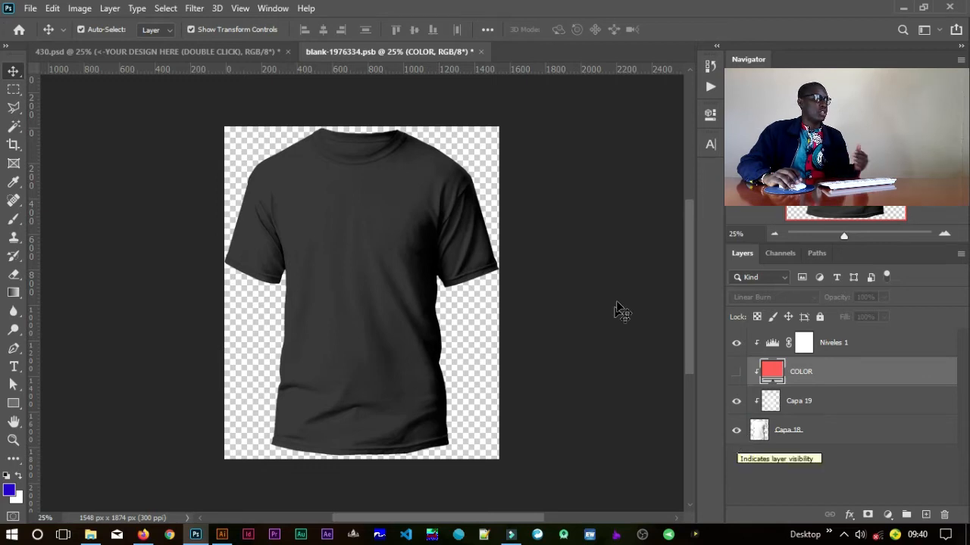
click(481, 52)
click(490, 209)
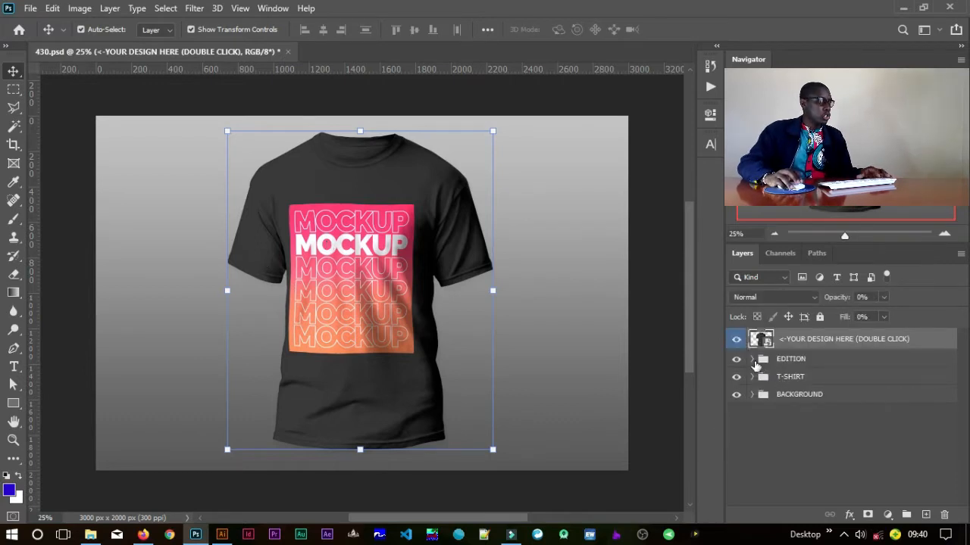
Step: Open the Design copia smart object in the EDITION group and delete the layer mask of Relleno degradado 1
click(752, 360)
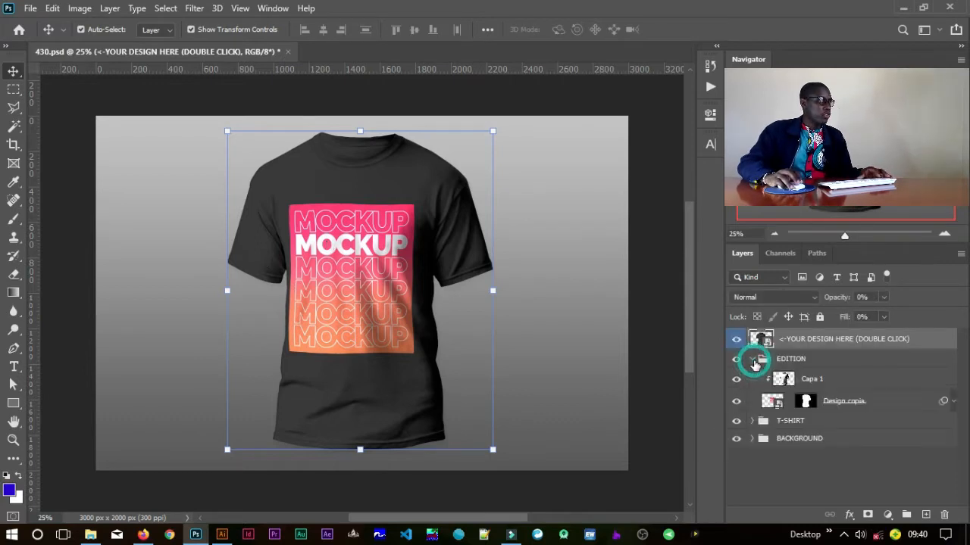
double_click(772, 403)
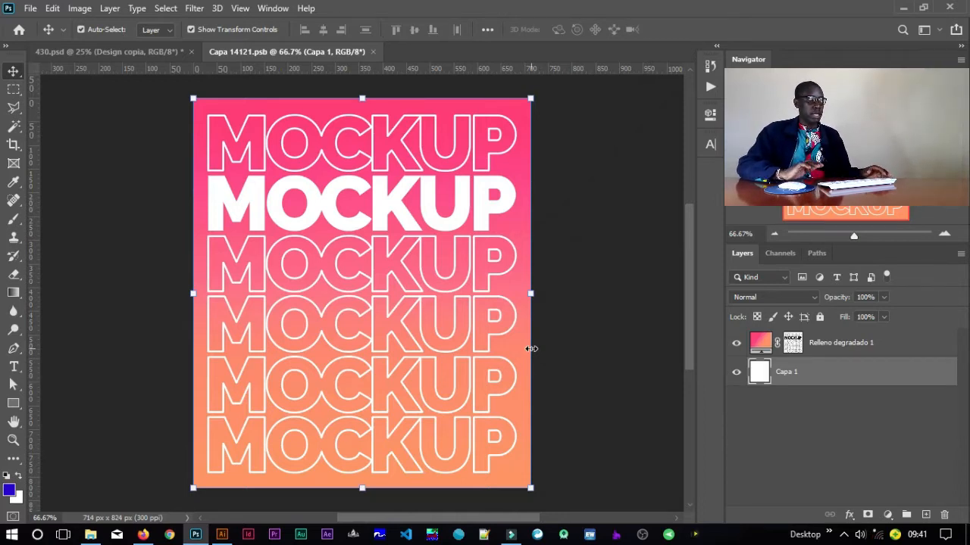
click(432, 329)
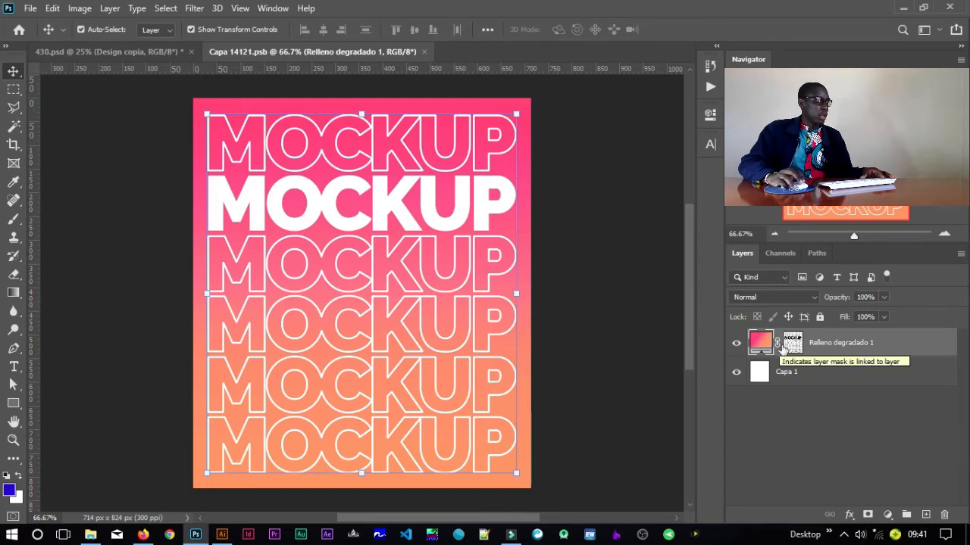
drag(792, 347, 944, 518)
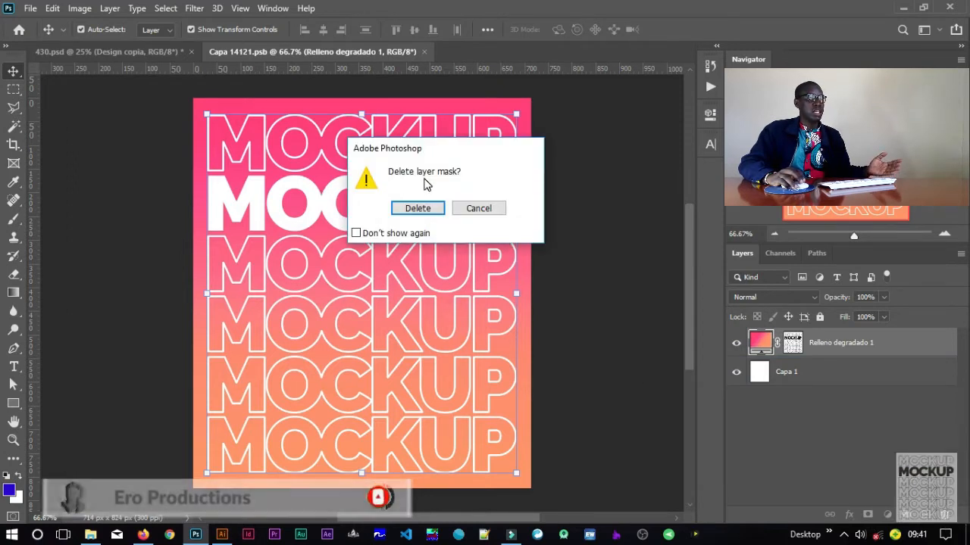
click(430, 208)
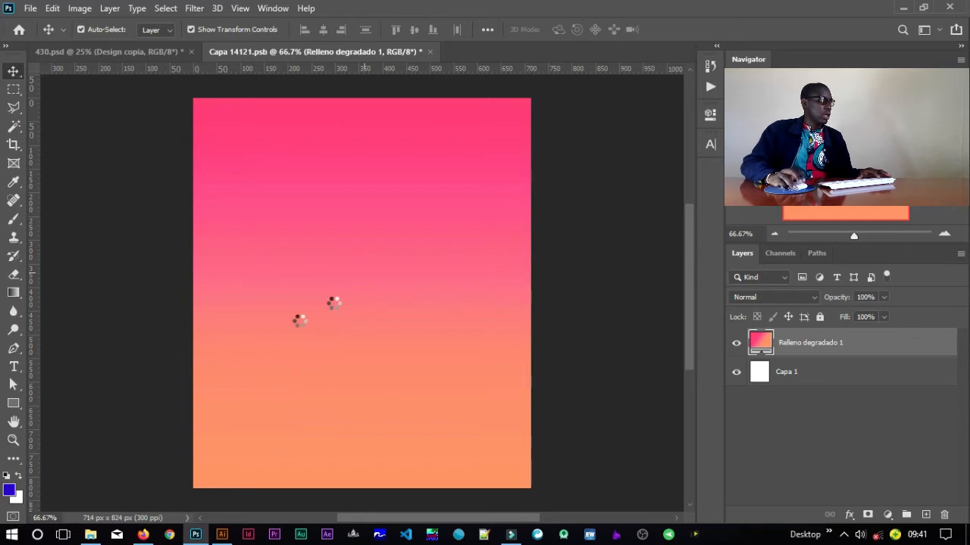
Step: Add the text "ERO" on the gradient design in black Hey Comic Regular at 30.01 pt
key(t)
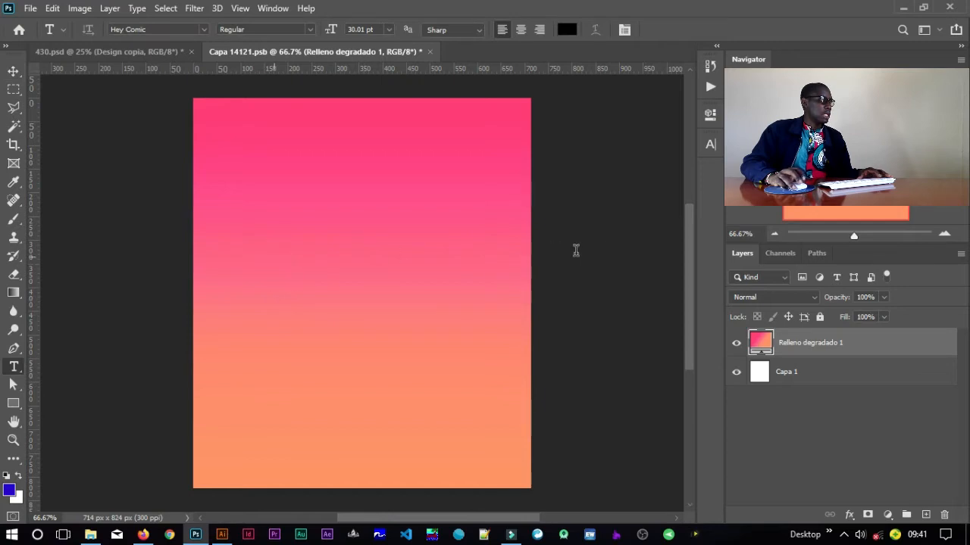
click(608, 260)
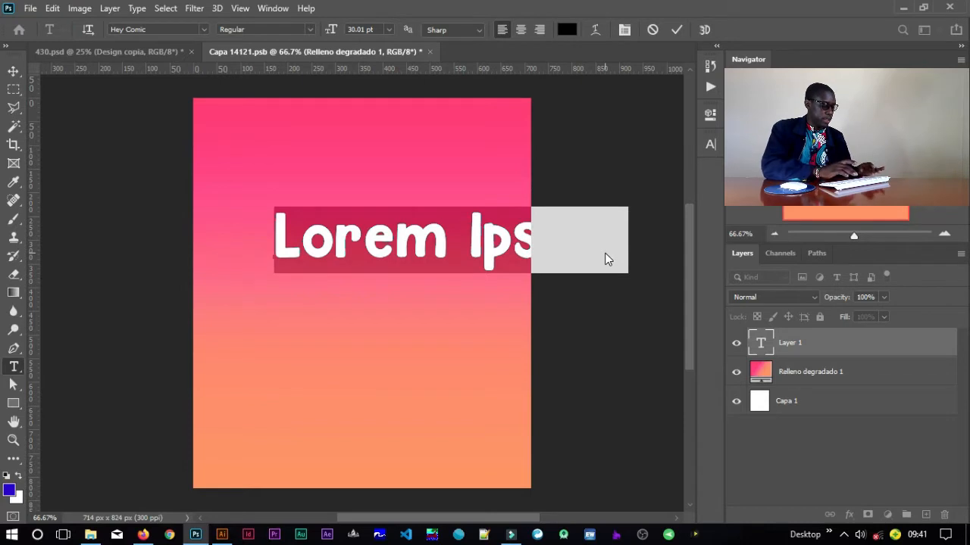
text(ERO)
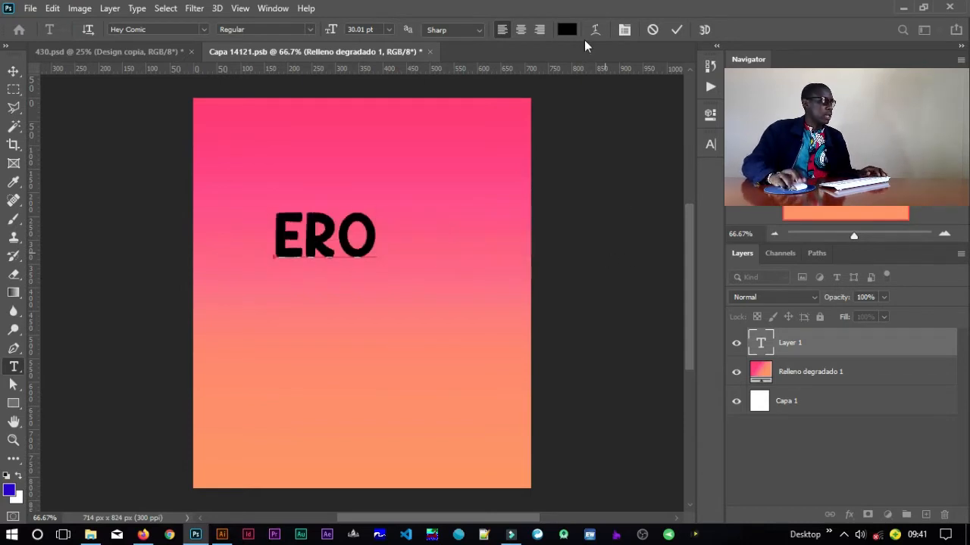
click(676, 30)
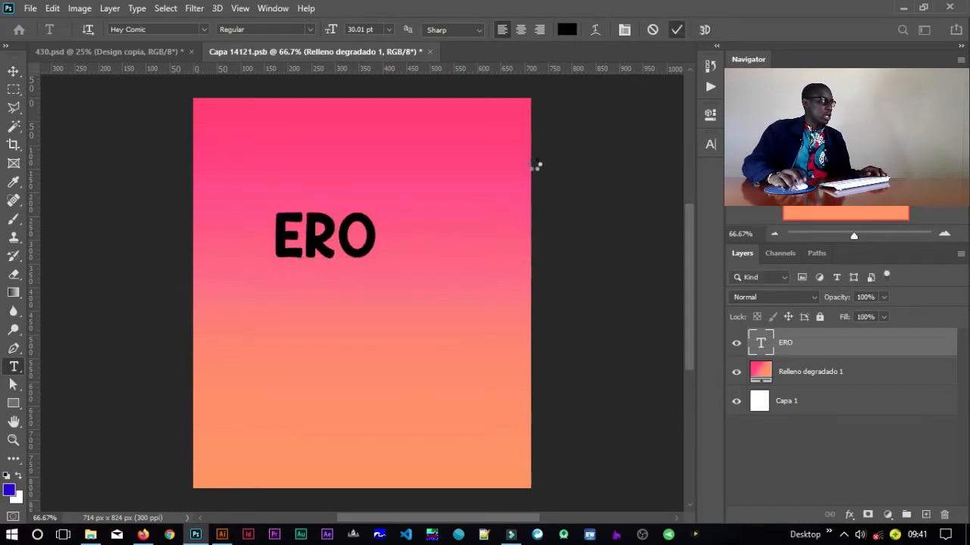
Step: Enlarge the ERO text to about 87 pt and place it across the upper part of the design
key(v)
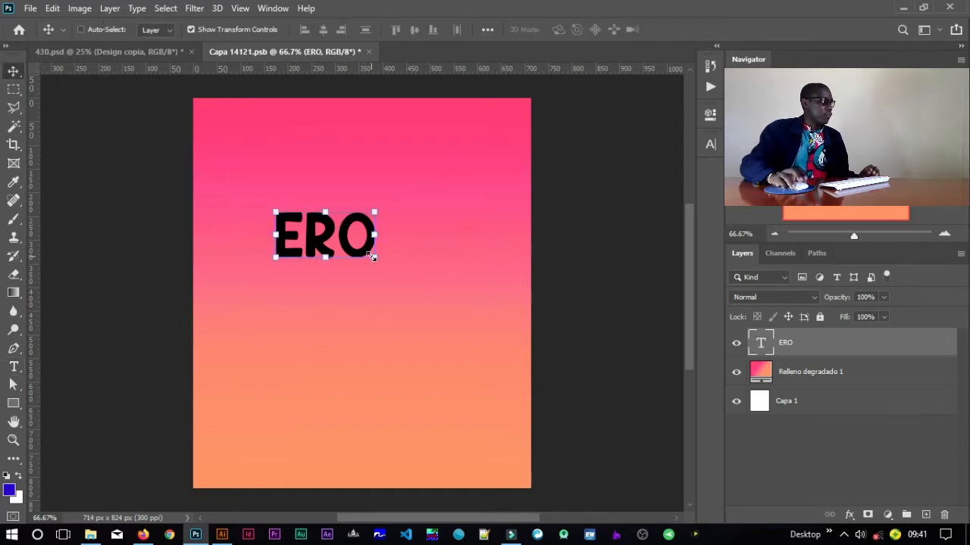
key(ctrl+t)
drag(381, 278, 548, 405)
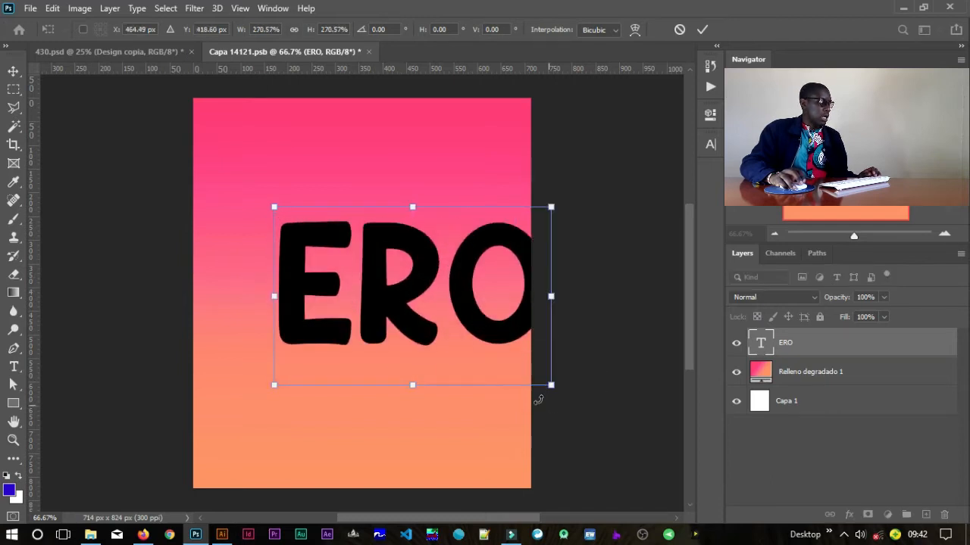
mouse_move(487, 325)
mouse_down()
mouse_move(448, 252)
mouse_move(440, 200)
mouse_up()
drag(503, 284, 523, 298)
drag(483, 243, 471, 238)
key(Return)
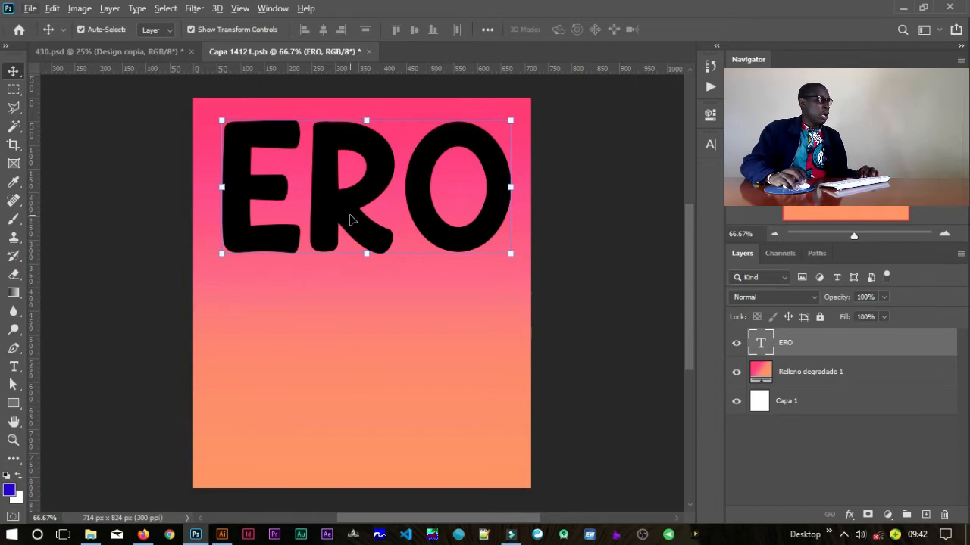
Step: Duplicate the ERO text below the original and change the copy's wording to "PRODUCTIONS"
click(343, 210)
drag(353, 350, 356, 362)
click(347, 343)
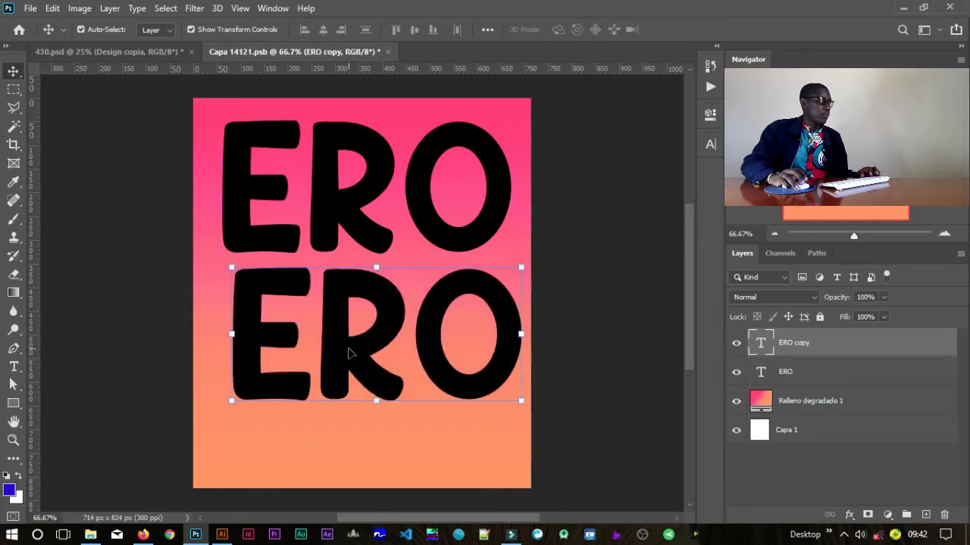
key(t)
click(313, 336)
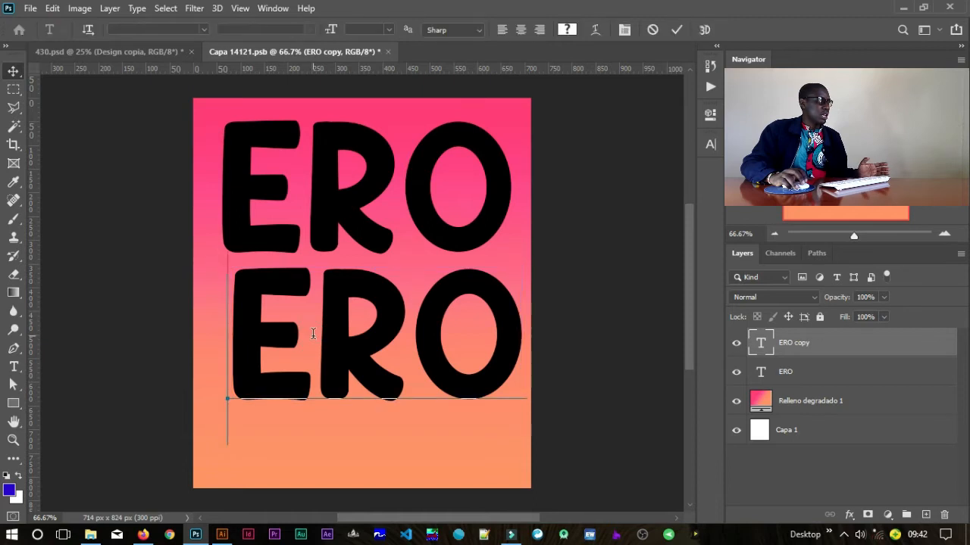
key(ctrl+a)
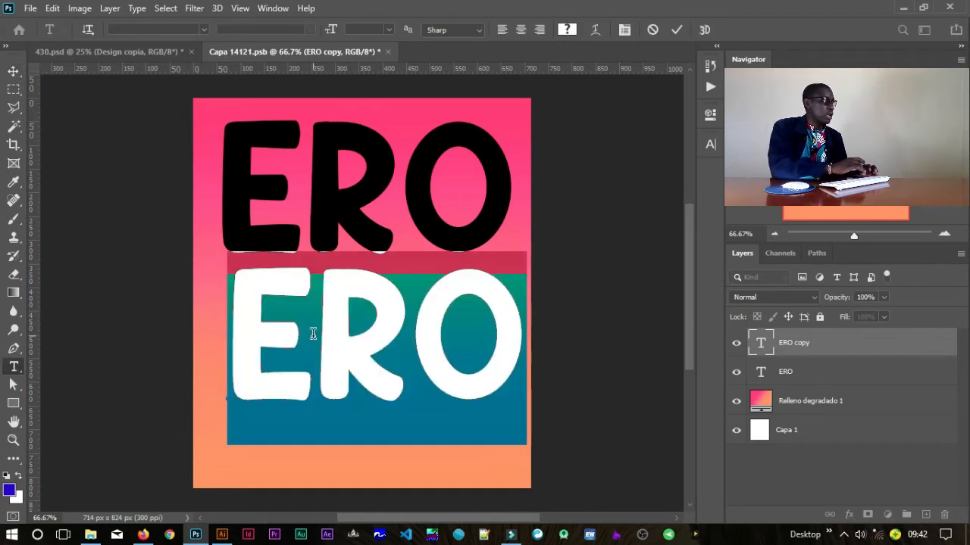
text(PRO)
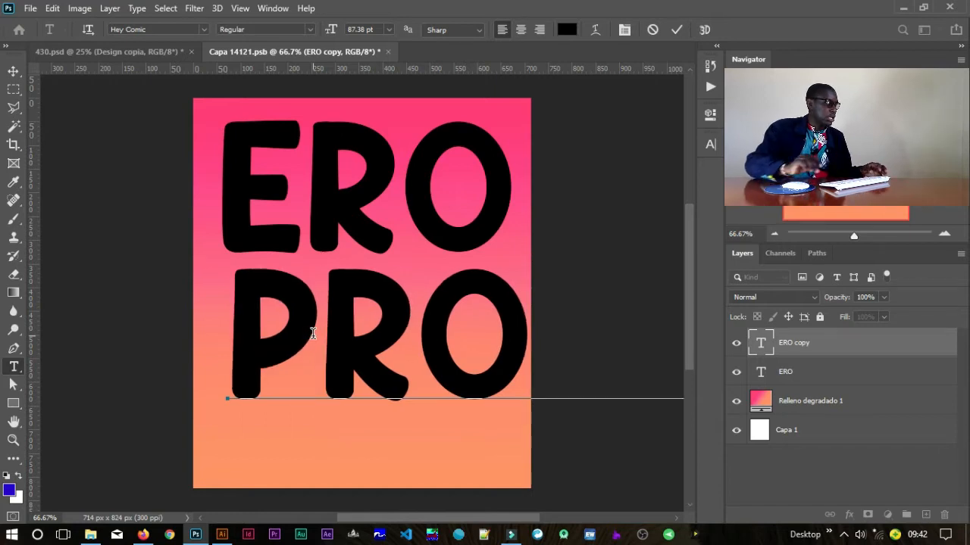
Step: Set the PRODUCTIONS text size to 24.38 pt and move it up directly beneath ERO
key(ctrl+a)
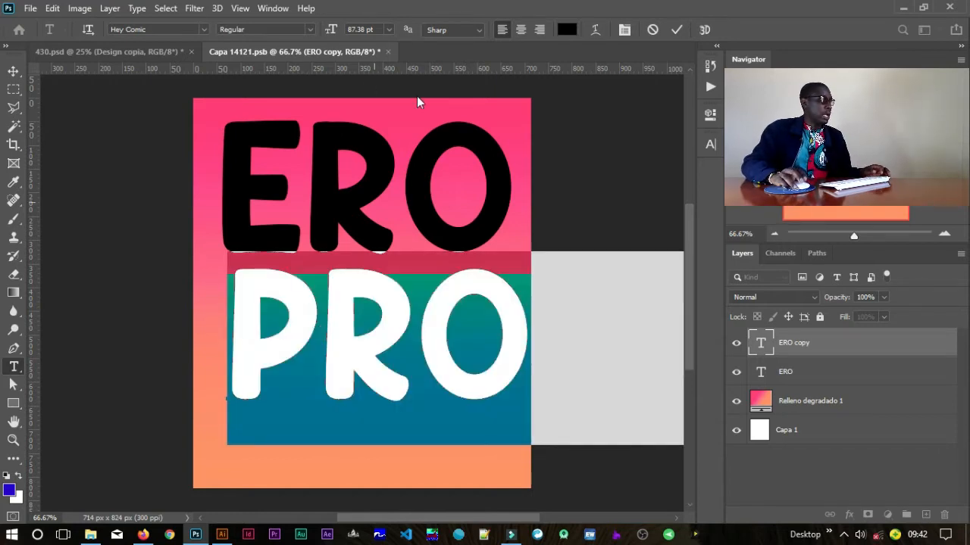
drag(328, 29, 286, 28)
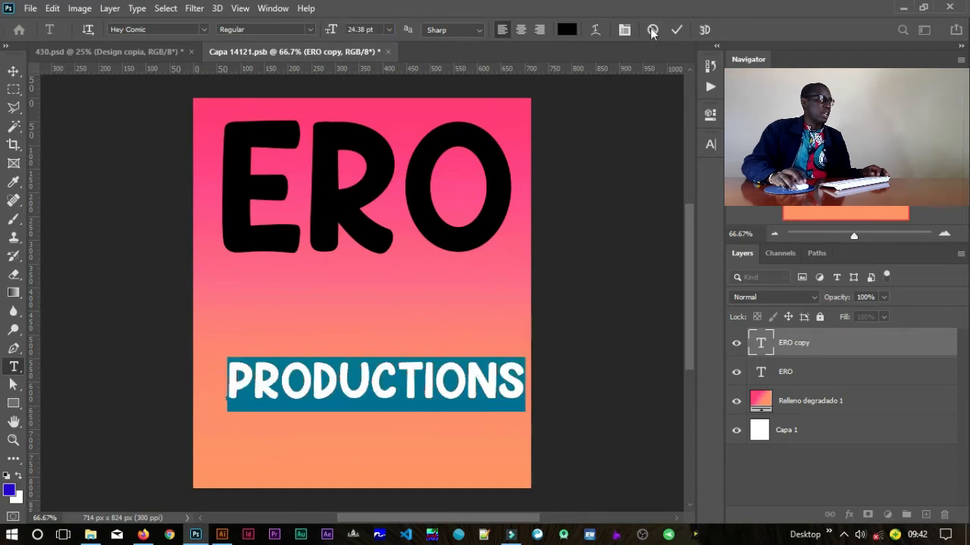
click(677, 30)
key(v)
drag(445, 391, 429, 306)
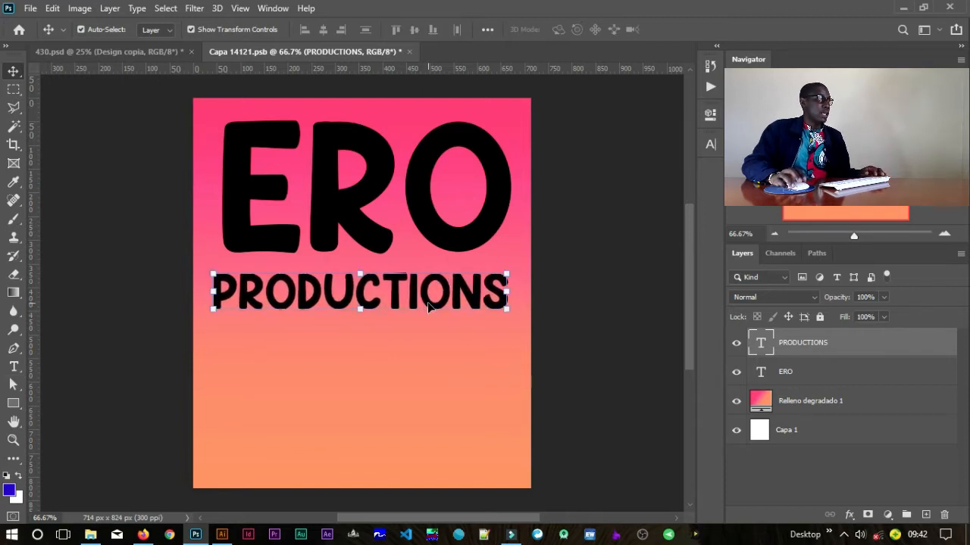
Step: Duplicate the PRODUCTIONS text below itself and change the copy's wording to "Keep Creating"
drag(429, 298, 428, 371)
double_click(426, 375)
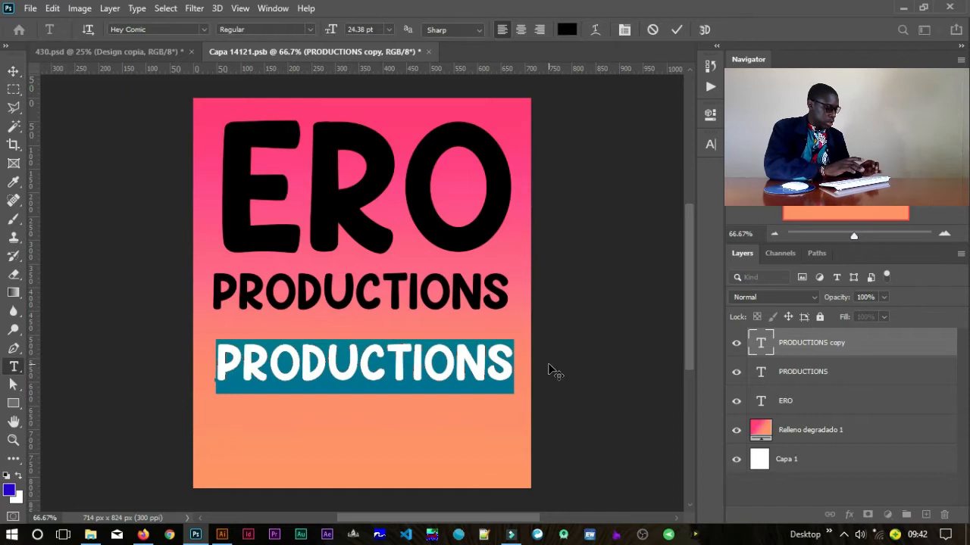
text(k)
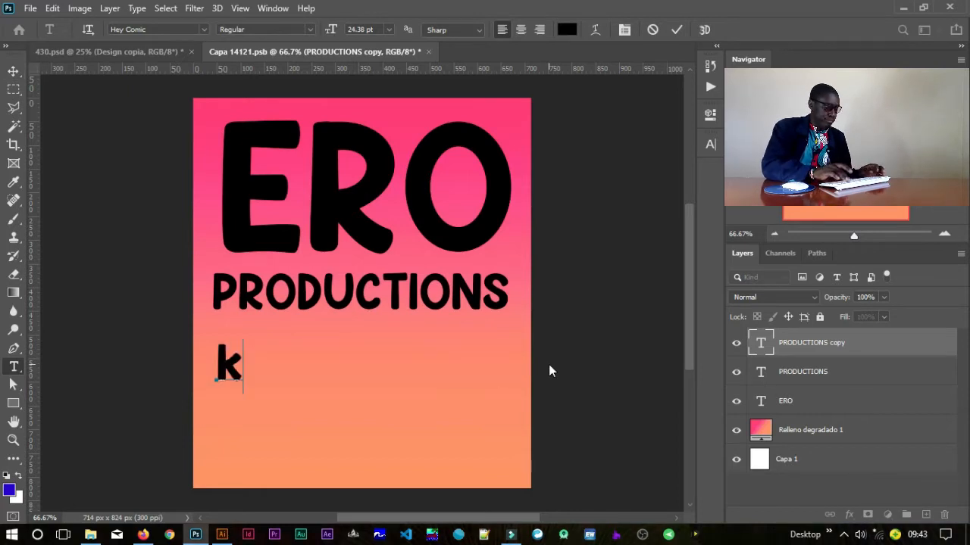
key(BackSpace)
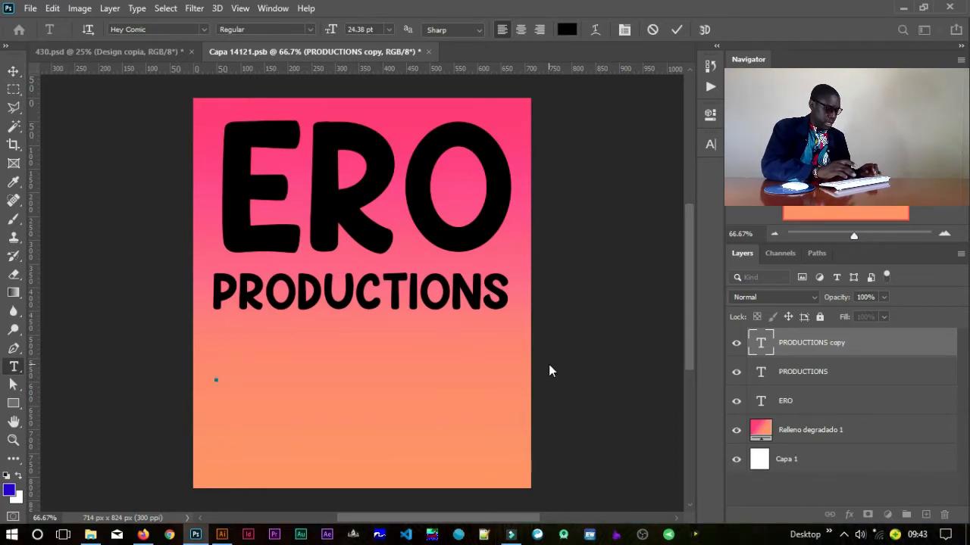
text(K   )
text( C)
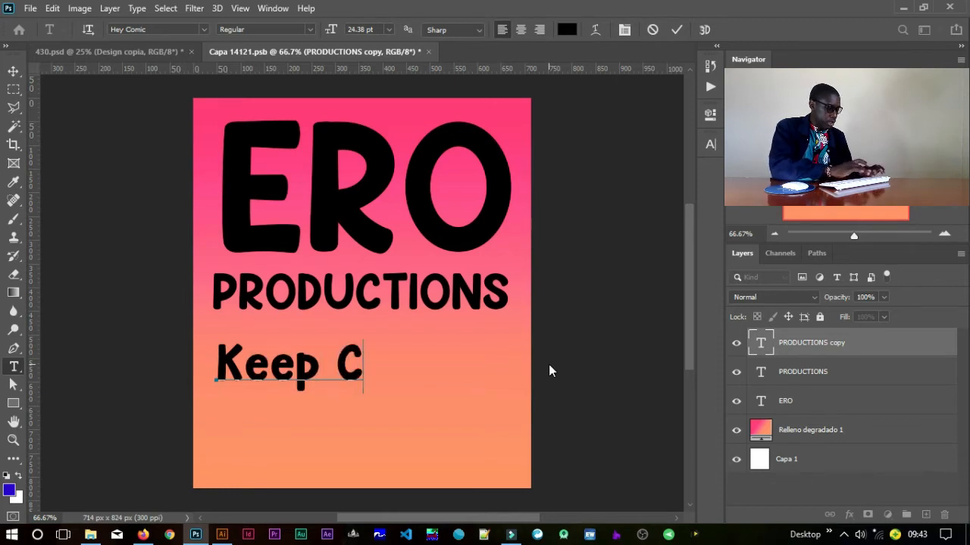
text(reating)
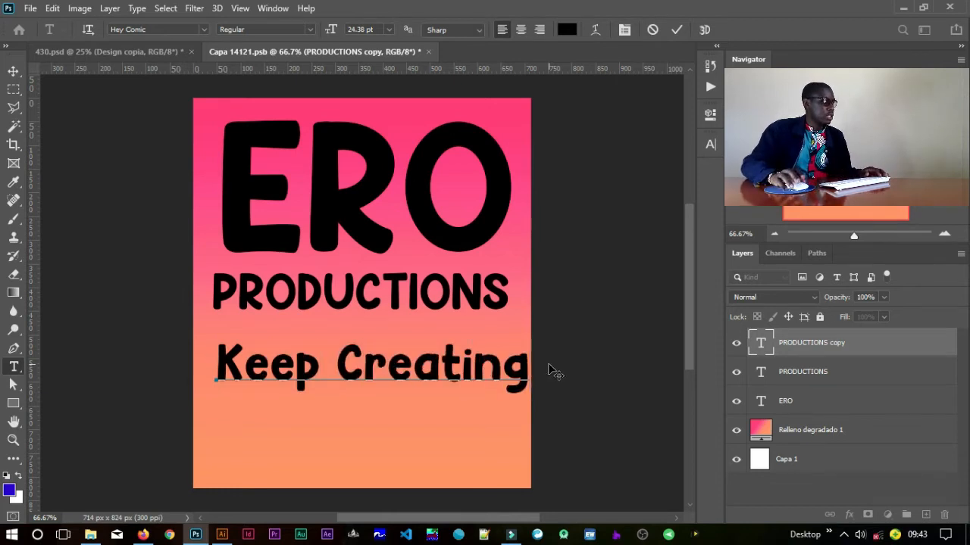
click(676, 34)
Step: Scale the Keep Creating text to about 83.5% and centre it in the lower part of the design
key(v)
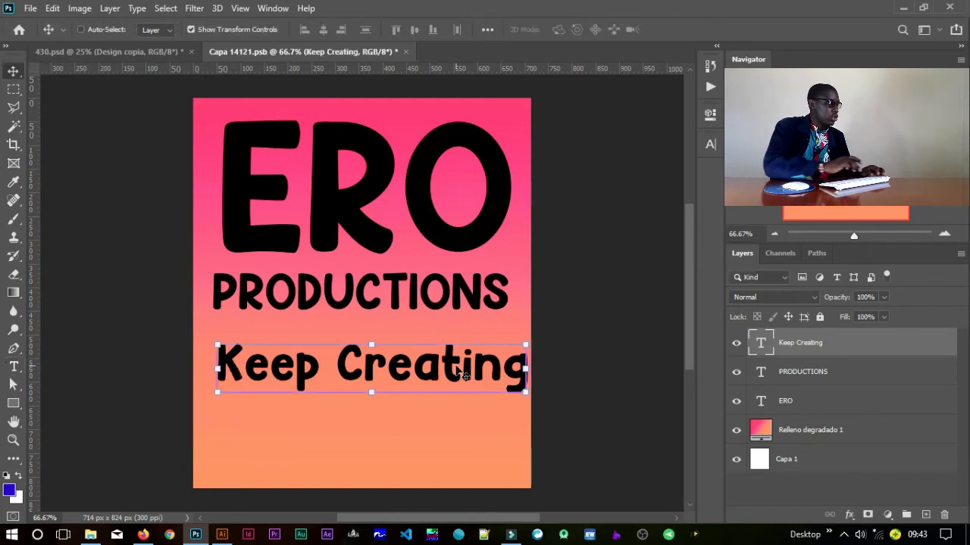
key(ctrl+t)
drag(528, 340, 479, 352)
drag(396, 382, 412, 418)
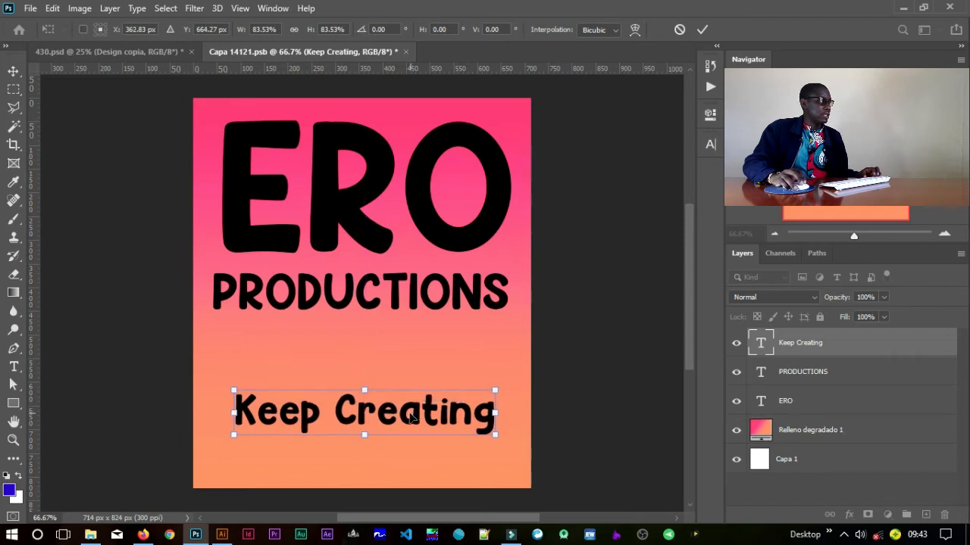
key(Return)
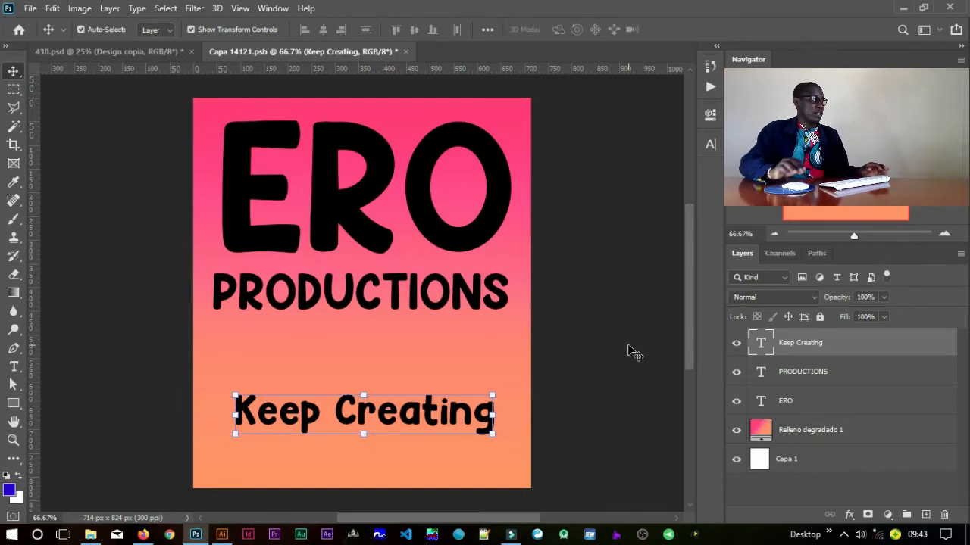
Step: Select the Keep Creating, PRODUCTIONS and ERO text layers together and change their text colour to white
key(ctrl)
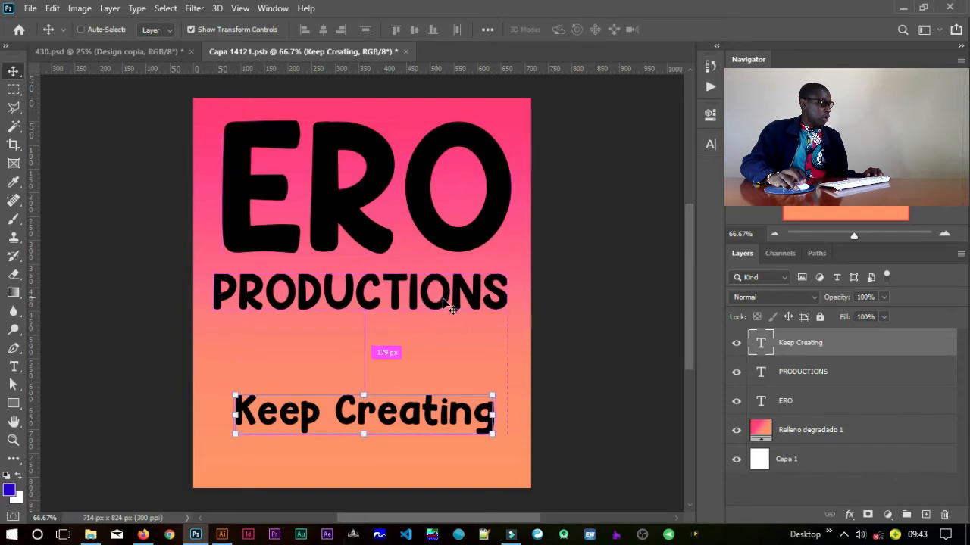
ctrl+shift+click(447, 297)
ctrl+shift+click(444, 220)
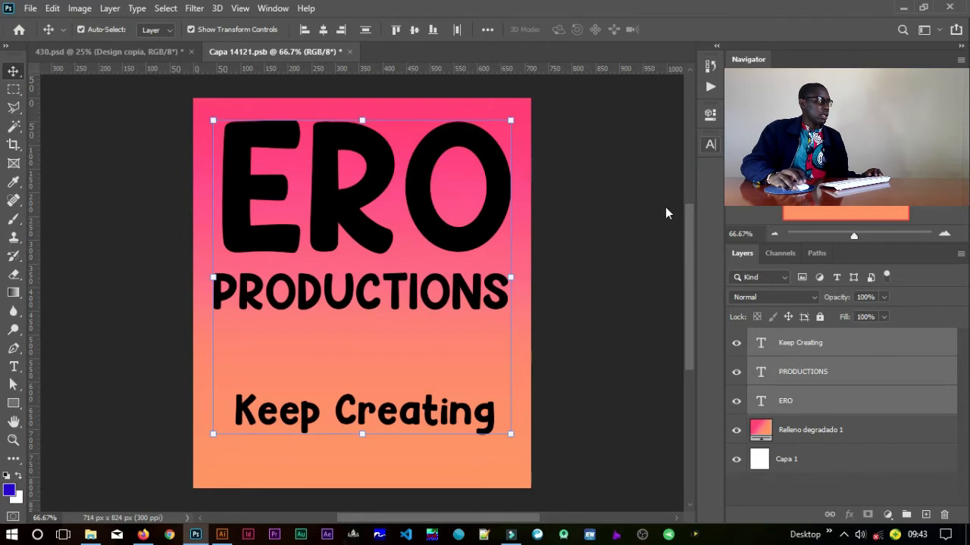
click(710, 148)
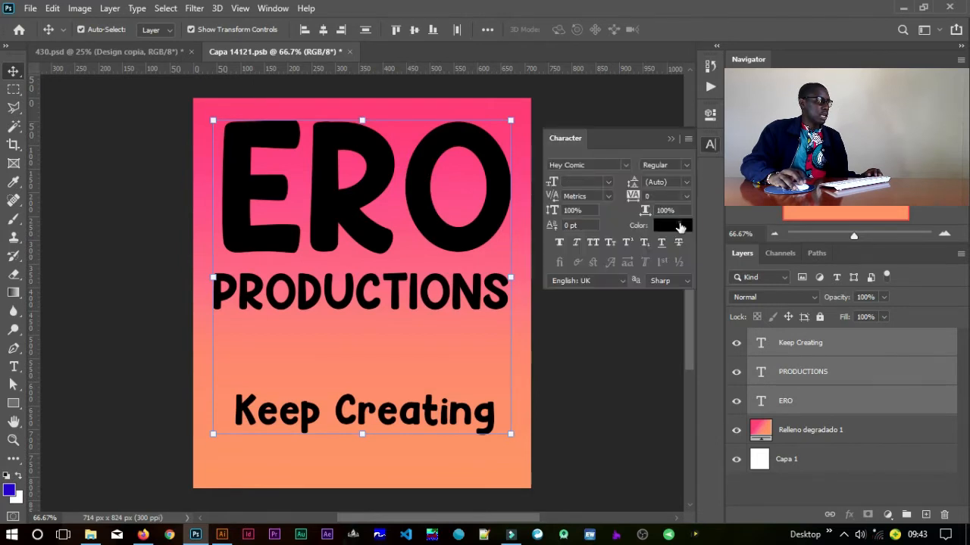
click(679, 227)
click(24, 53)
drag(9, 37, 10, 38)
click(335, 40)
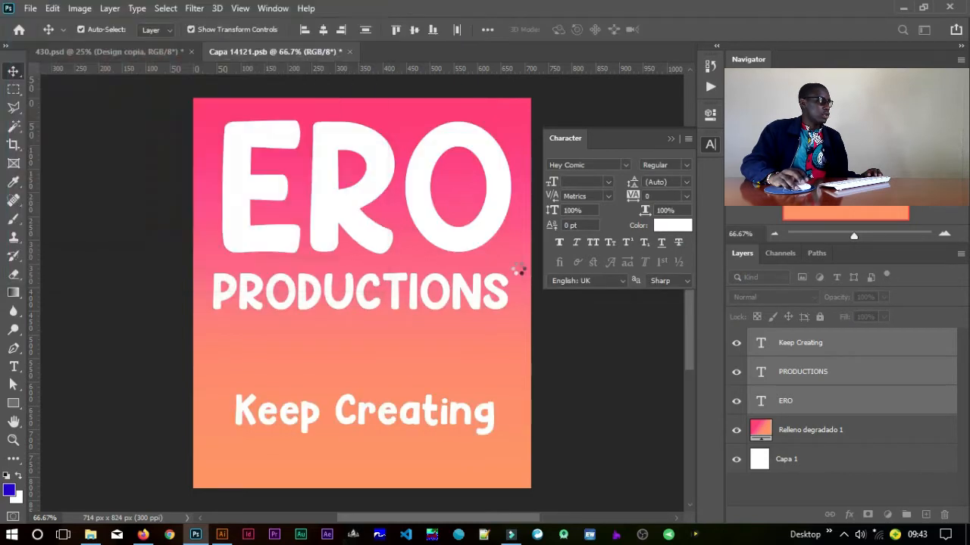
click(674, 140)
click(581, 309)
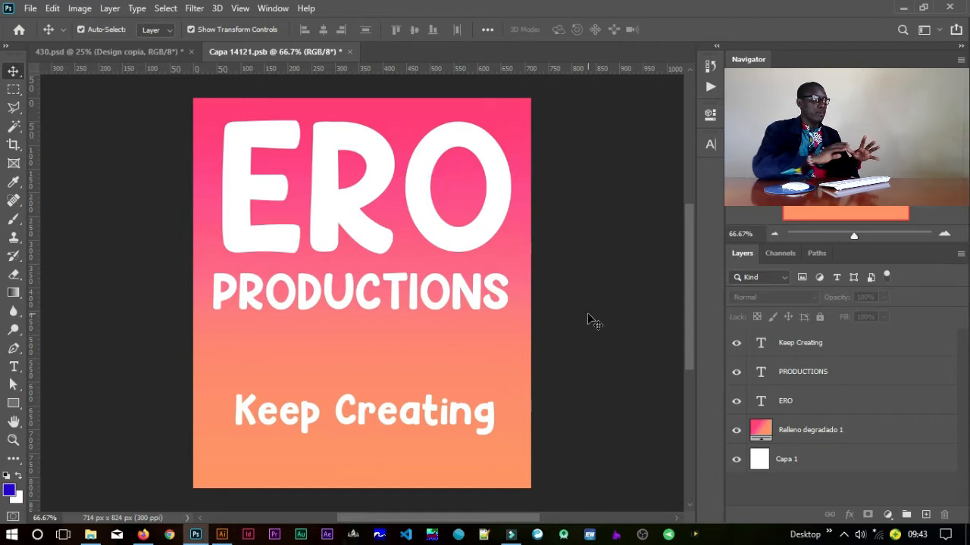
Step: Nudge the PRODUCTIONS text slightly down to widen the gap below ERO, and deselect it
click(350, 298)
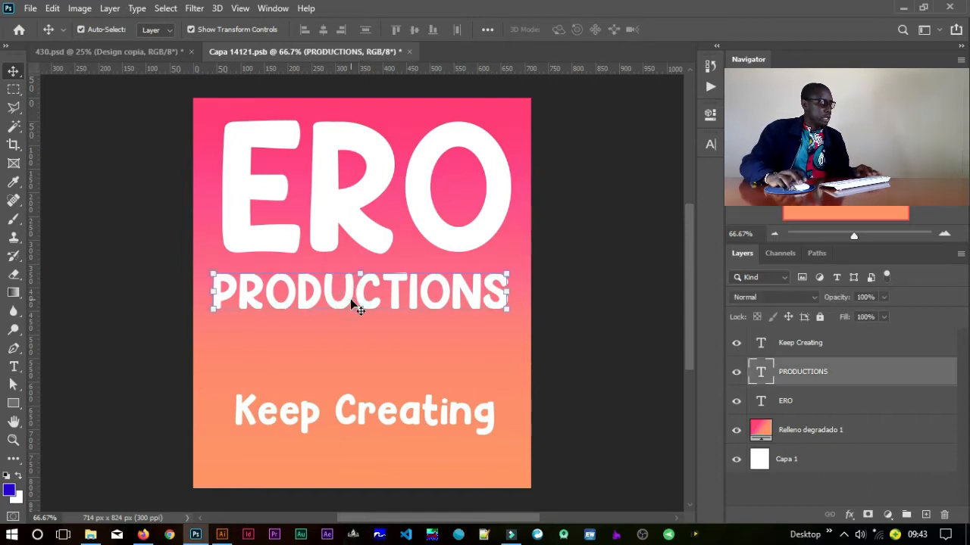
key(Down)
key(Down)
key(Down)
key(Down)
key(Down)
key(Down)
key(Down)
key(Down)
key(Down)
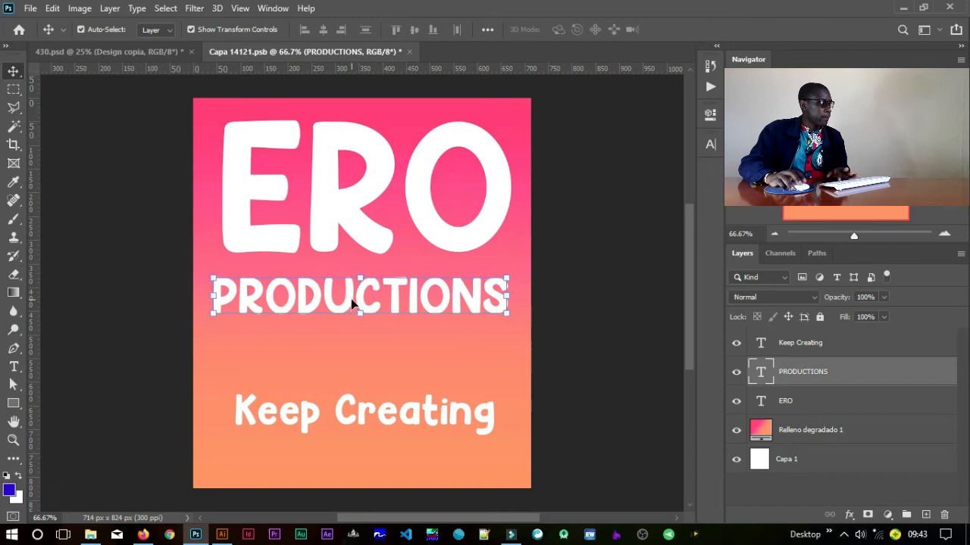
click(606, 352)
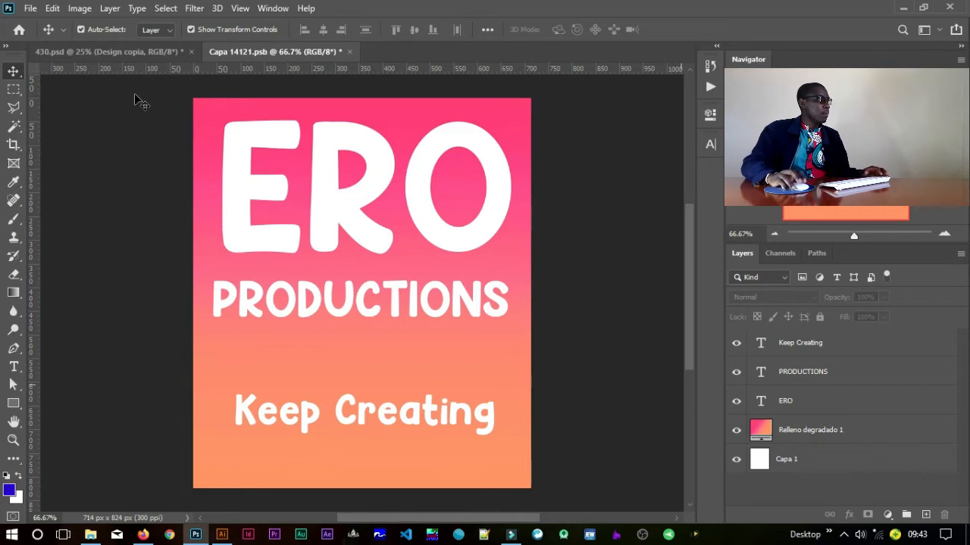
Step: Save the edited smart object artwork and return to the 430.psd T-shirt mockup
click(29, 9)
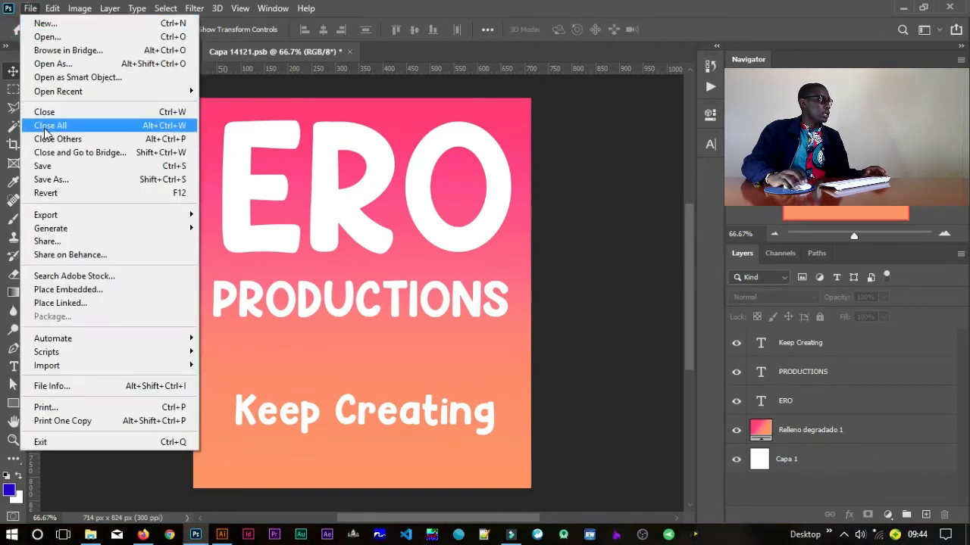
click(45, 165)
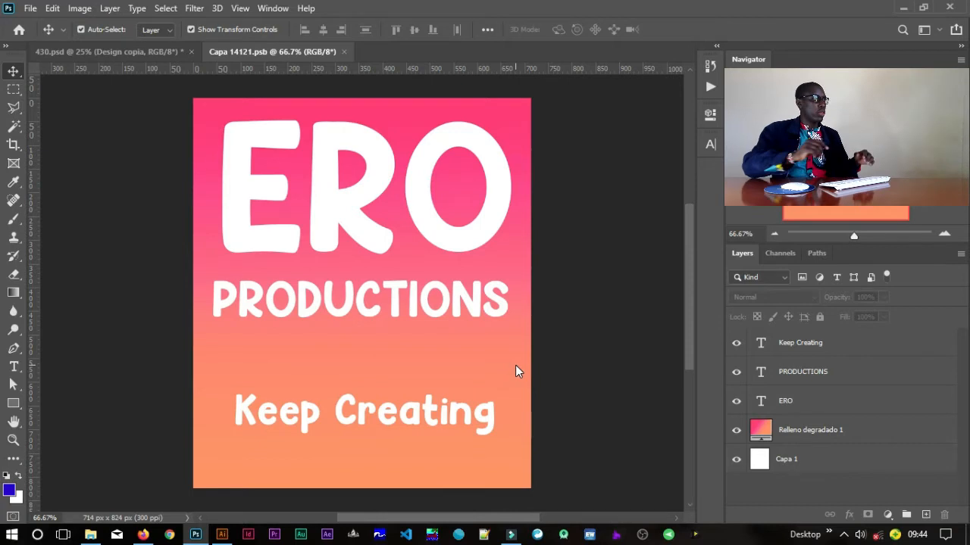
click(147, 52)
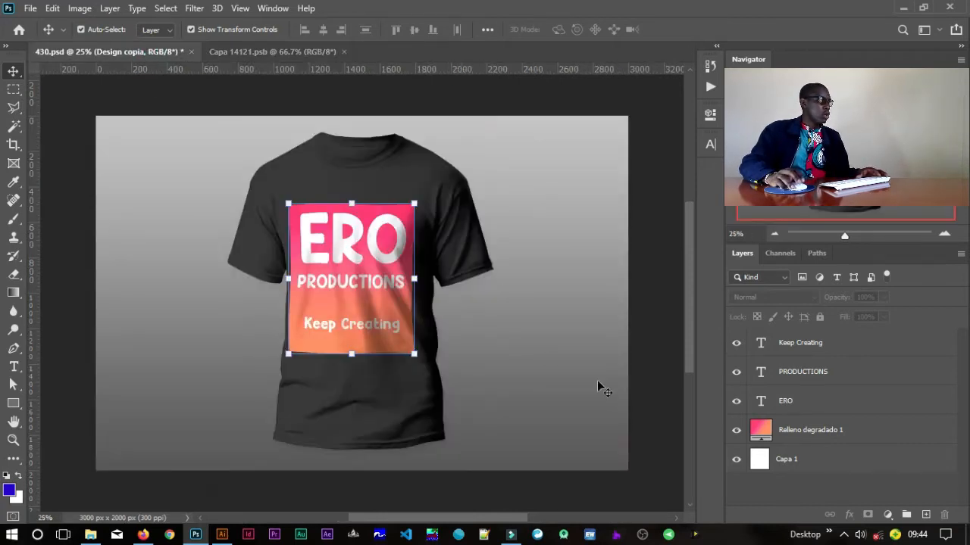
Step: Examine up close how the ERO PRODUCTIONS artwork follows the shirt's folds and shadows, and review the whole T-shirt mockup
key(ctrl+space)
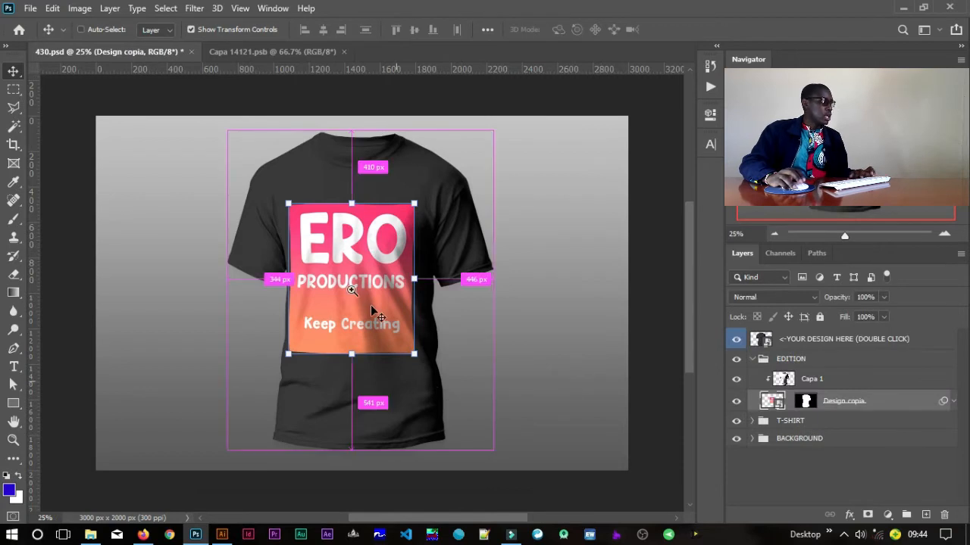
drag(361, 290, 405, 299)
key(space)
drag(409, 184, 435, 254)
key(space)
drag(510, 466, 526, 354)
key(space)
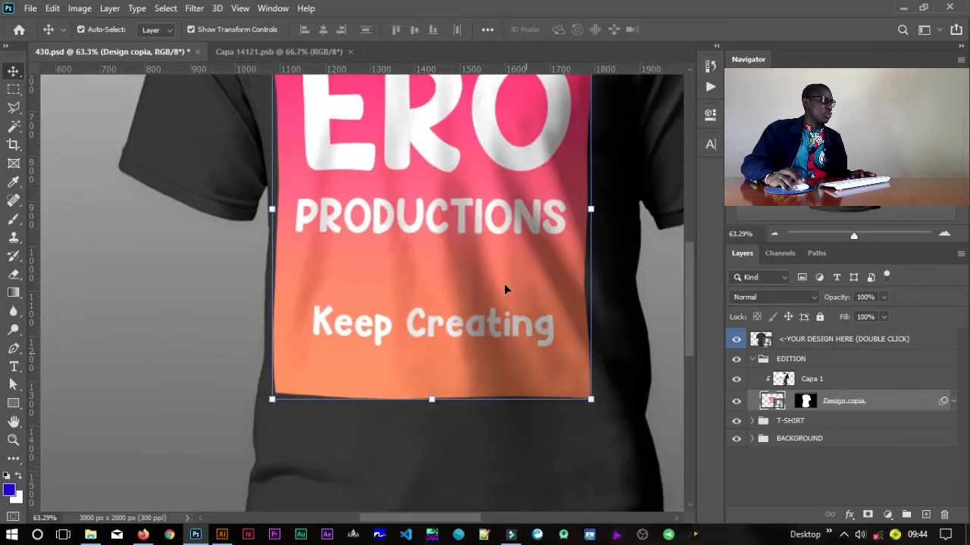
key(space)
drag(439, 251, 505, 311)
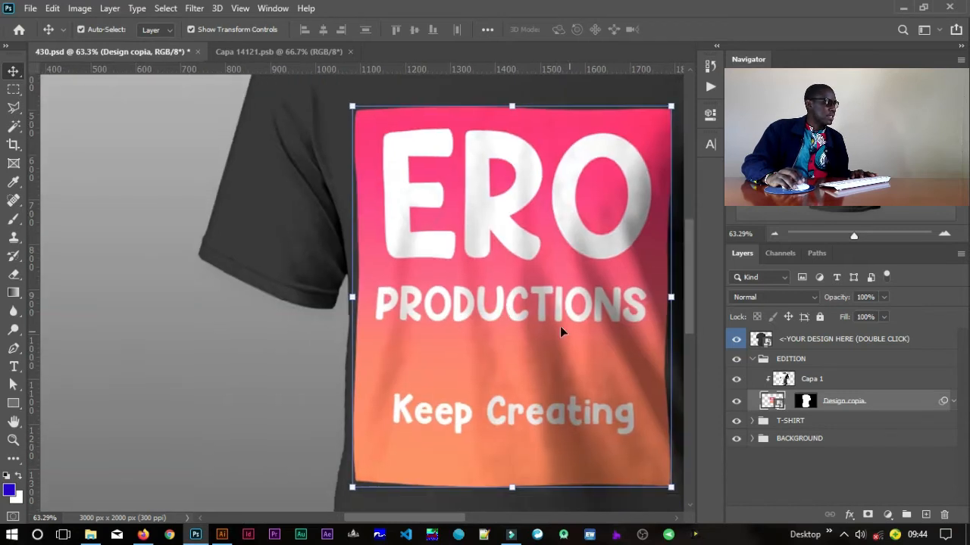
drag(592, 407, 589, 385)
drag(591, 314, 547, 371)
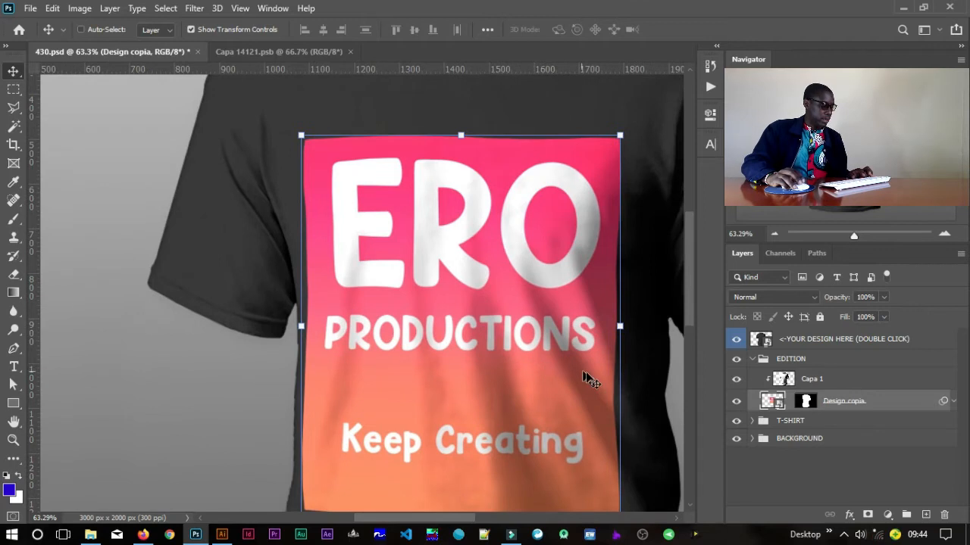
scroll(606, 368, down, 4)
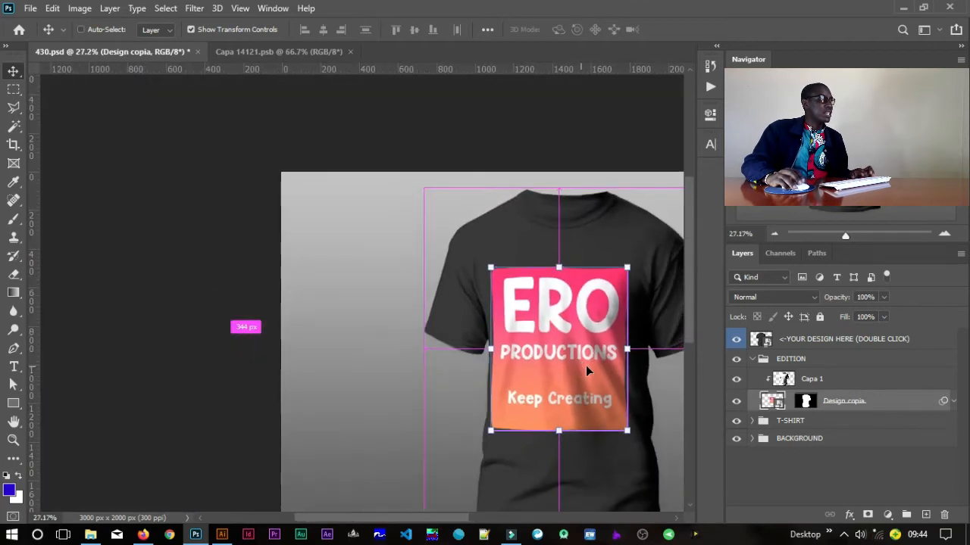
drag(590, 373, 475, 343)
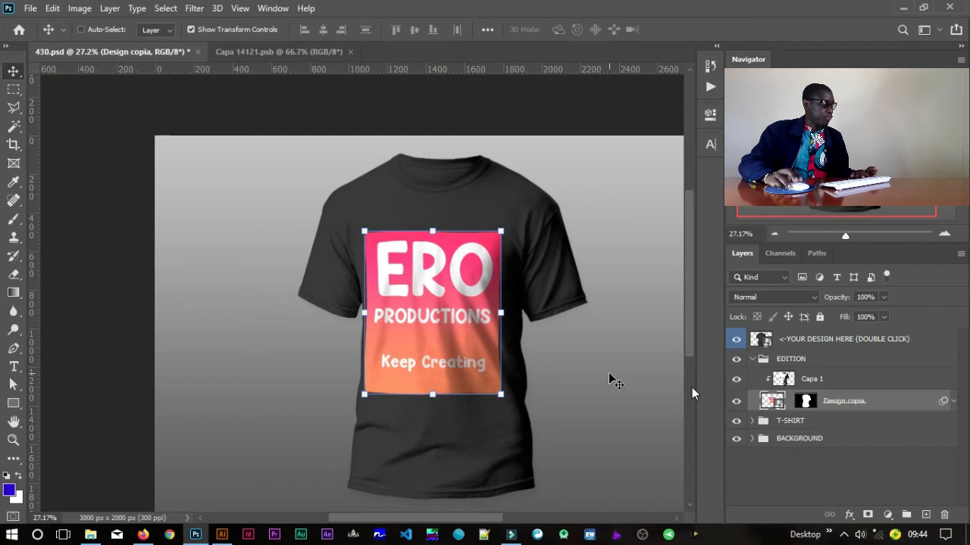
drag(608, 372, 473, 326)
key(ctrl+0)
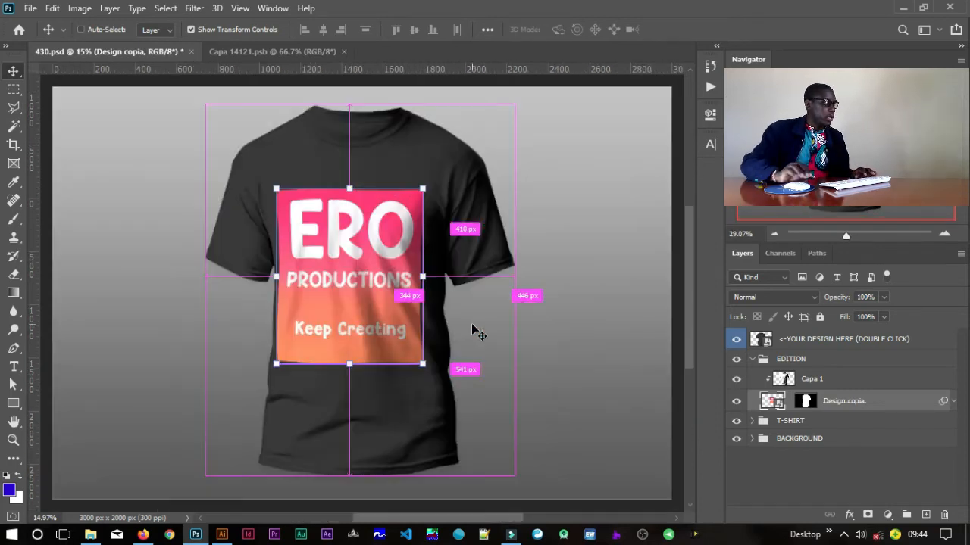
key(ctrl+plus)
key(ctrl+plus)
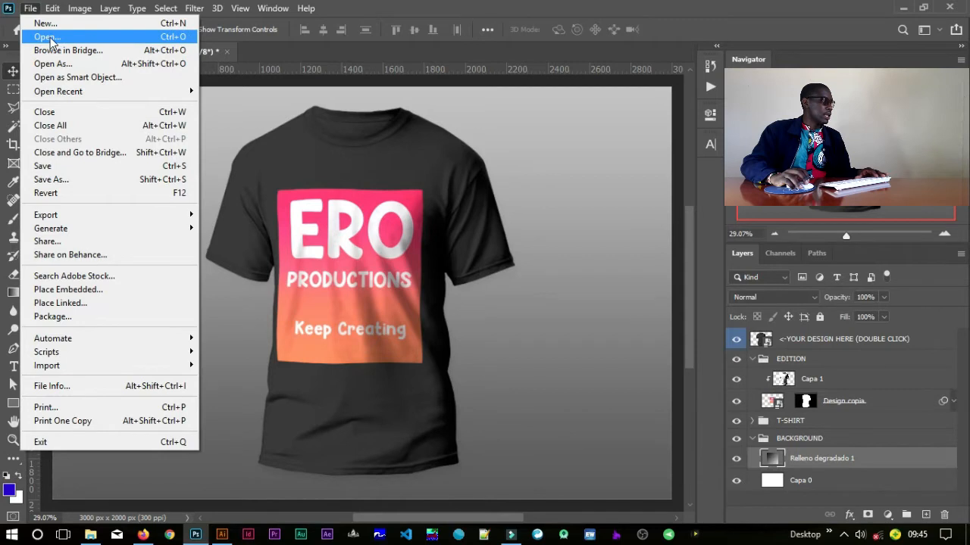
Step: Open the 10748 PSD from the editable room interior mockup folder inside MockUps
click(50, 38)
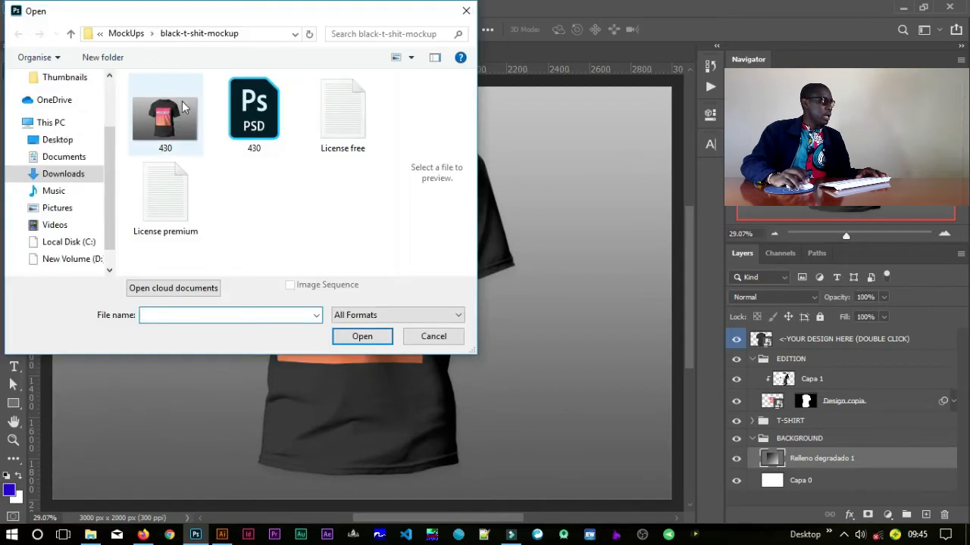
click(151, 33)
key(Escape)
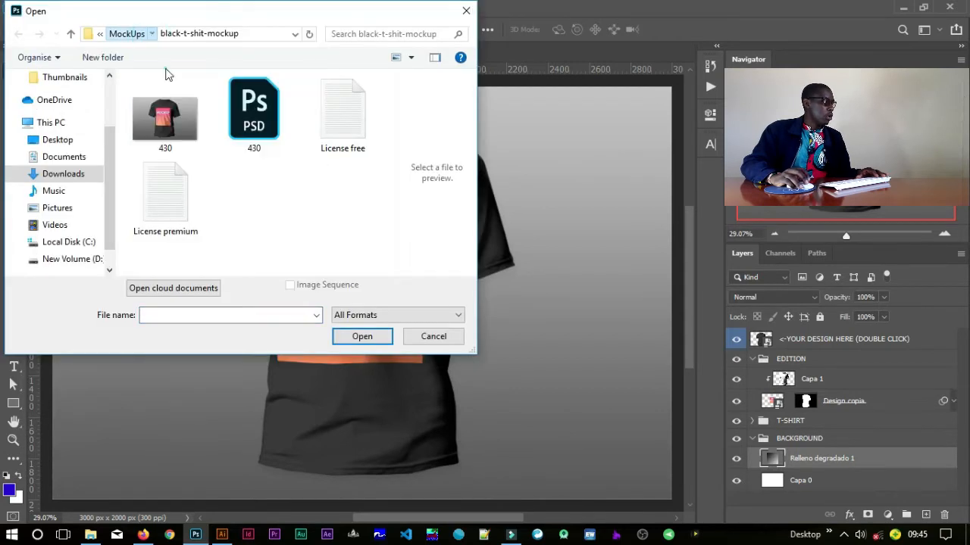
click(255, 130)
click(368, 345)
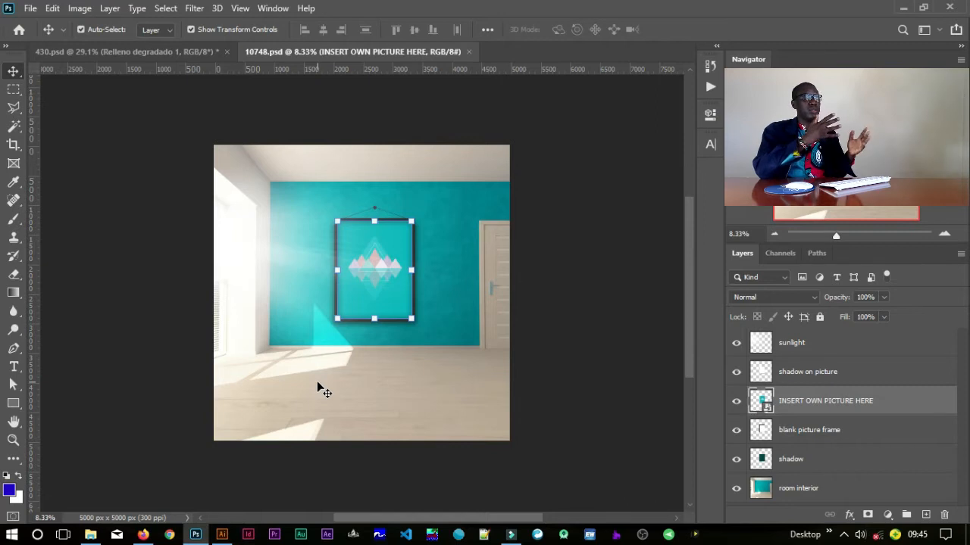
Step: Toggle the sunlight, shadow on picture and INSERT OWN PICTURE HERE layers off and on to inspect what each contributes
key(ctrl+space)
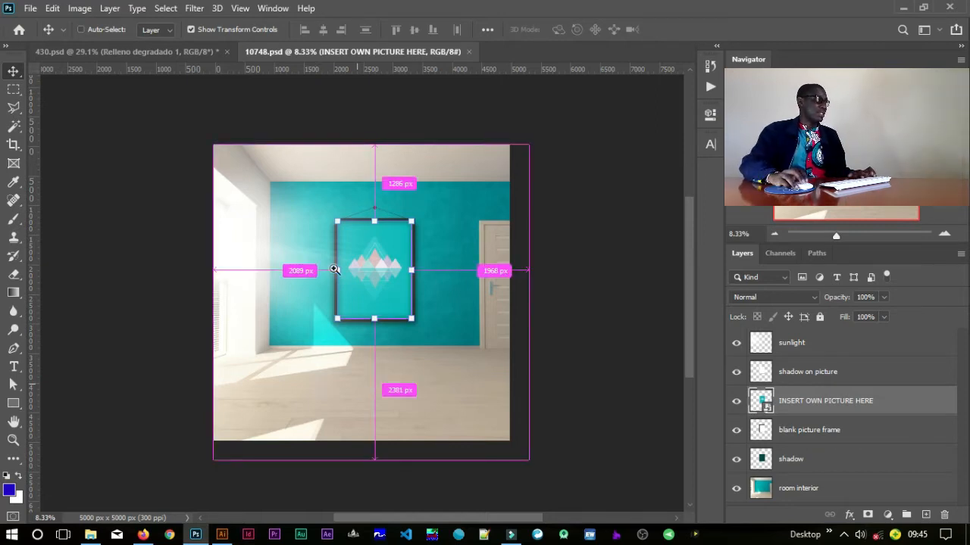
mouse_move(444, 266)
mouse_down()
mouse_move(465, 266)
mouse_move(434, 266)
mouse_move(457, 266)
mouse_up()
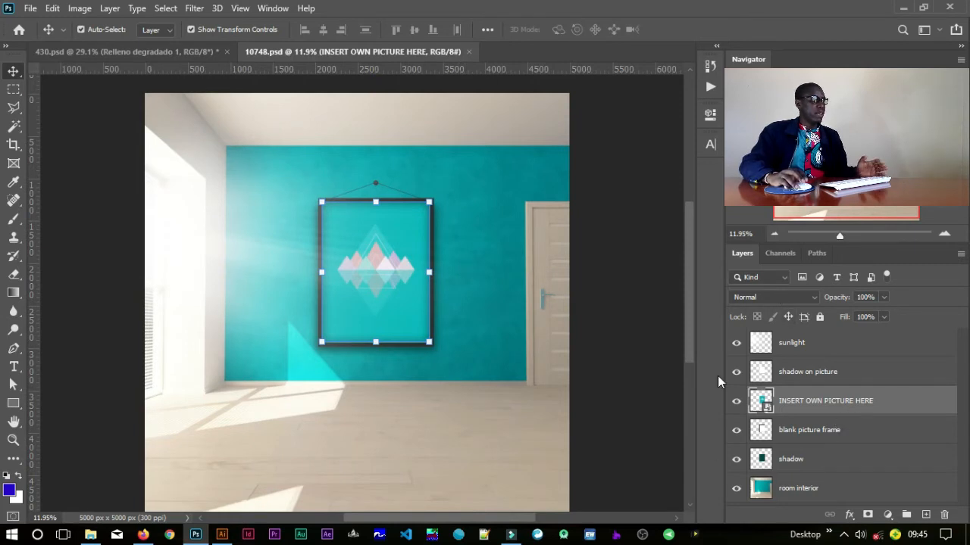
click(738, 344)
click(737, 344)
click(736, 344)
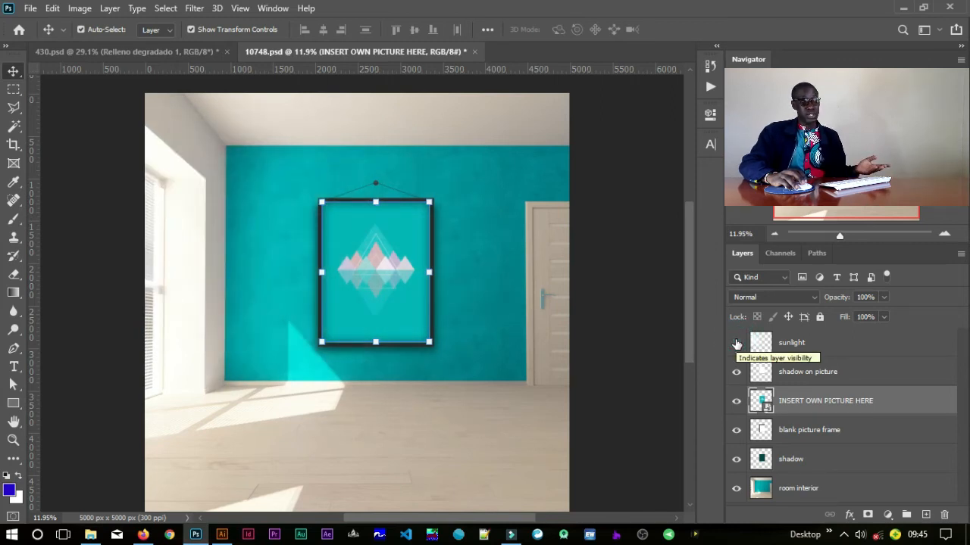
click(736, 344)
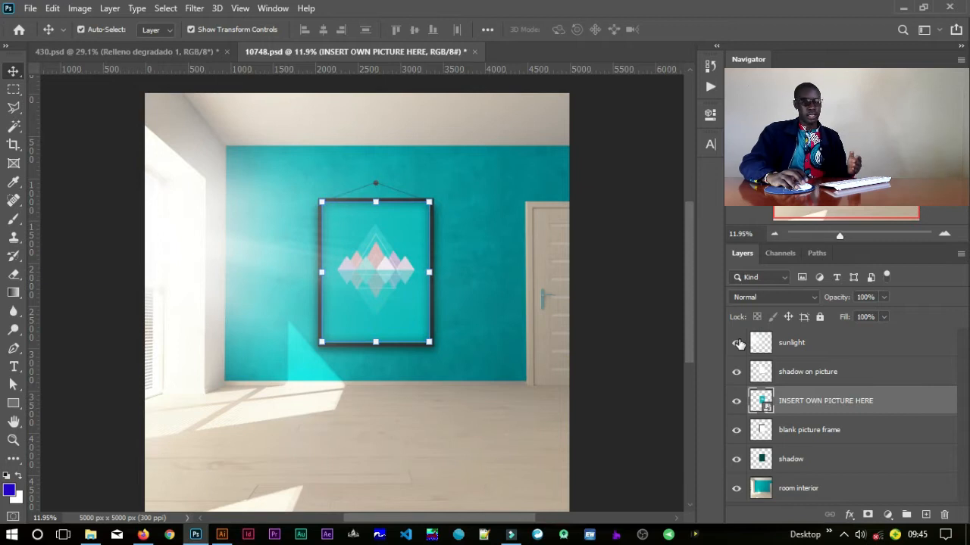
click(734, 372)
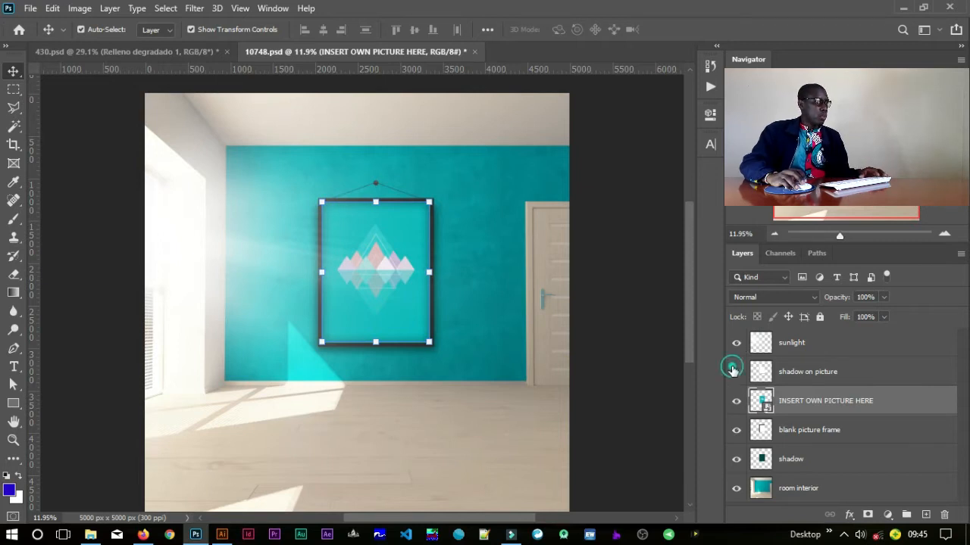
click(735, 372)
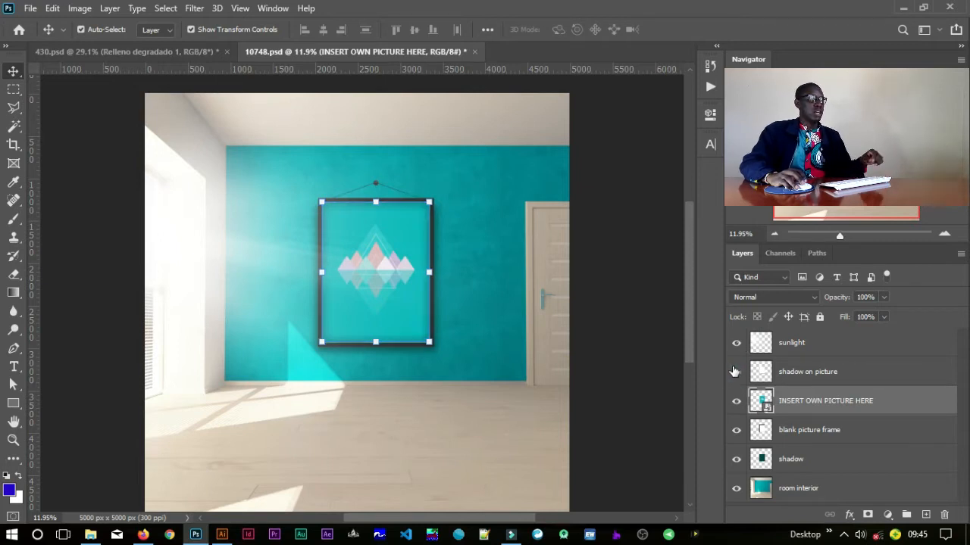
click(736, 404)
click(736, 404)
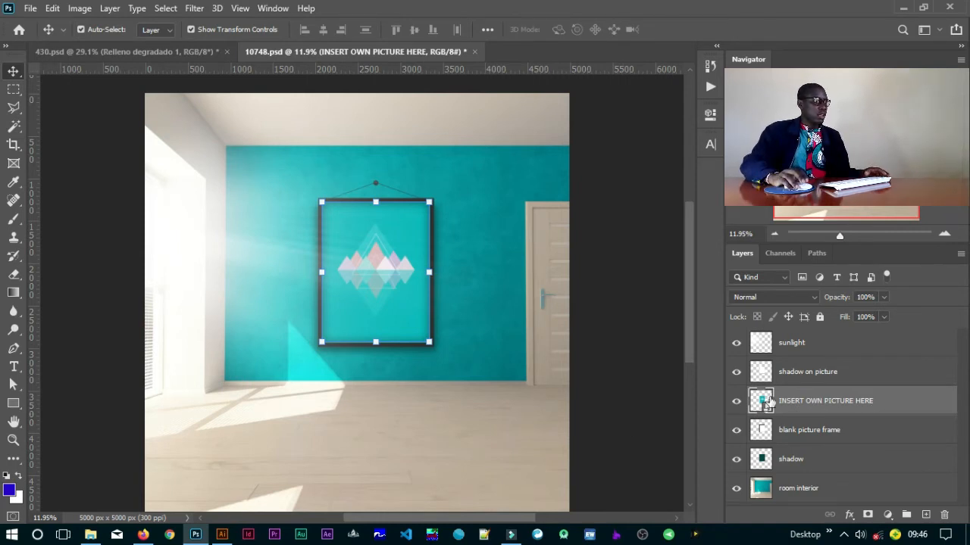
Step: Toggle the blank picture frame, shadow and room interior layers off and on to check their role in the scene
click(736, 431)
click(737, 430)
click(737, 430)
click(736, 430)
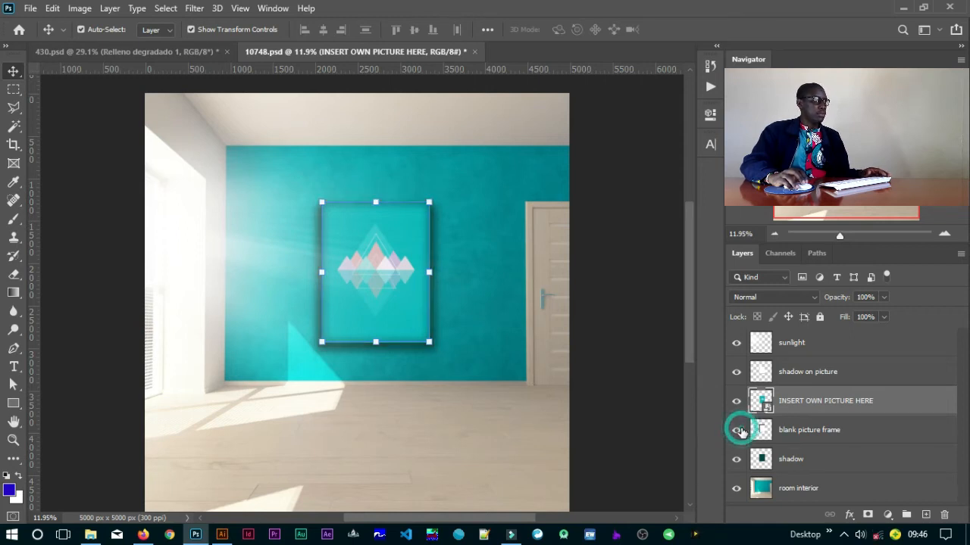
click(736, 461)
click(736, 461)
click(736, 460)
click(737, 461)
click(737, 489)
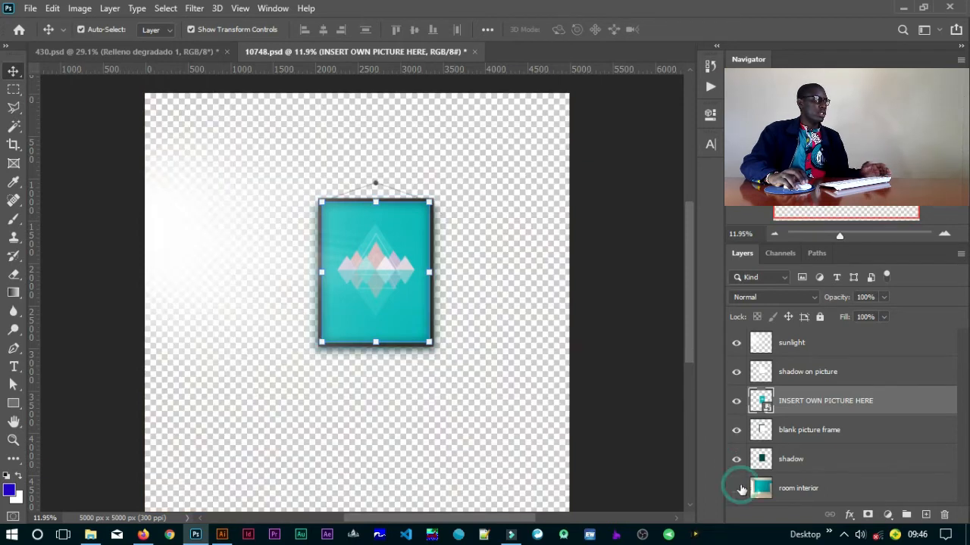
click(737, 488)
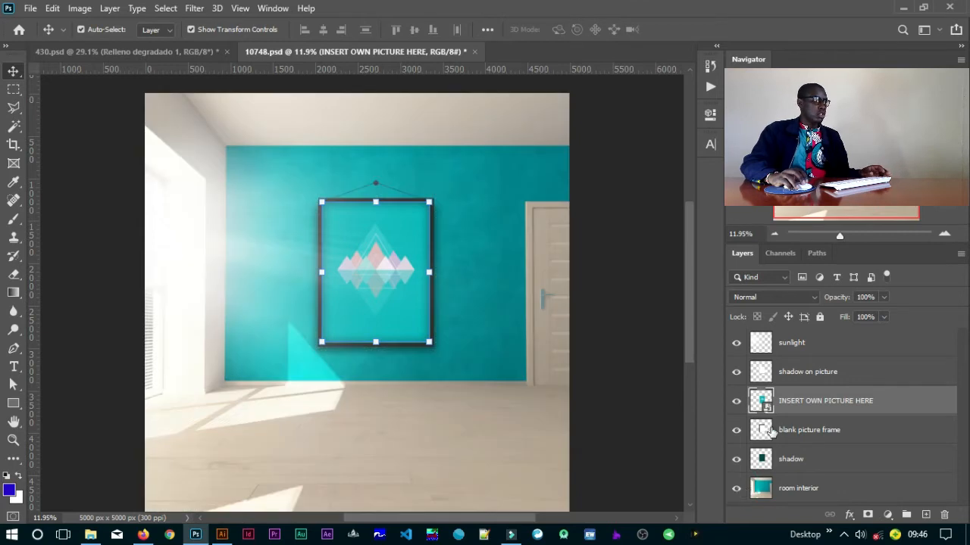
Step: Open the contents of the INSERT OWN PICTURE HERE smart object and browse for an image in D:, Ps, JPGs
double_click(764, 403)
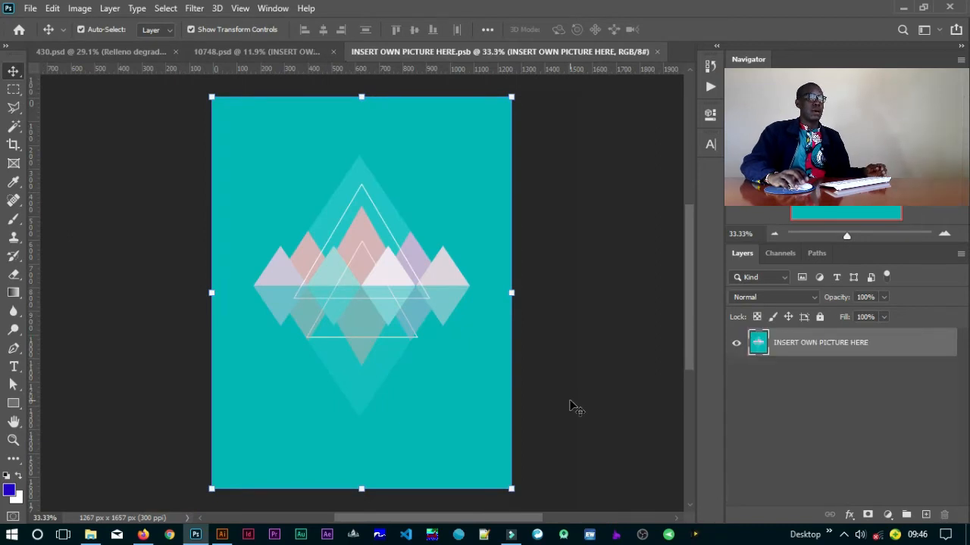
click(30, 9)
click(46, 37)
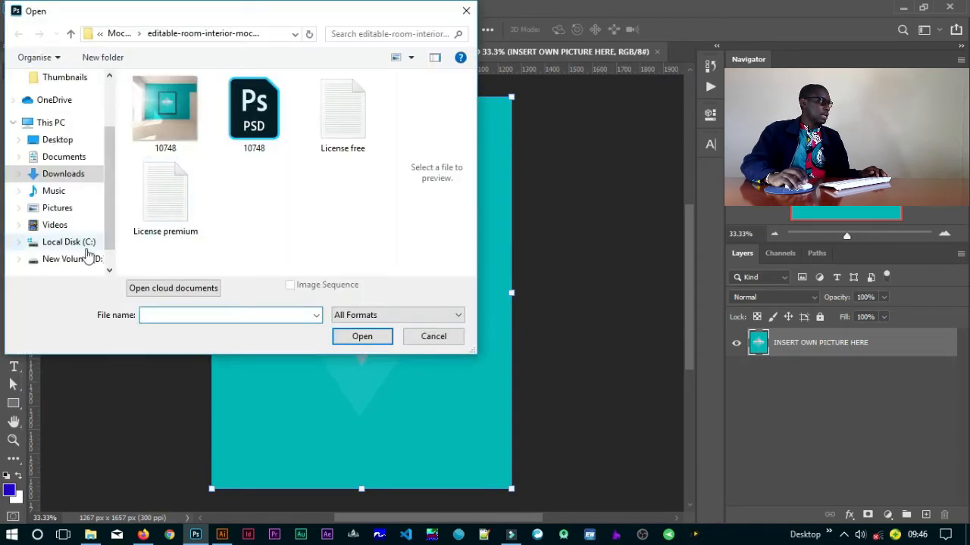
click(84, 259)
scroll(212, 189, down, 10)
scroll(213, 190, down, 6)
scroll(215, 190, up, 2)
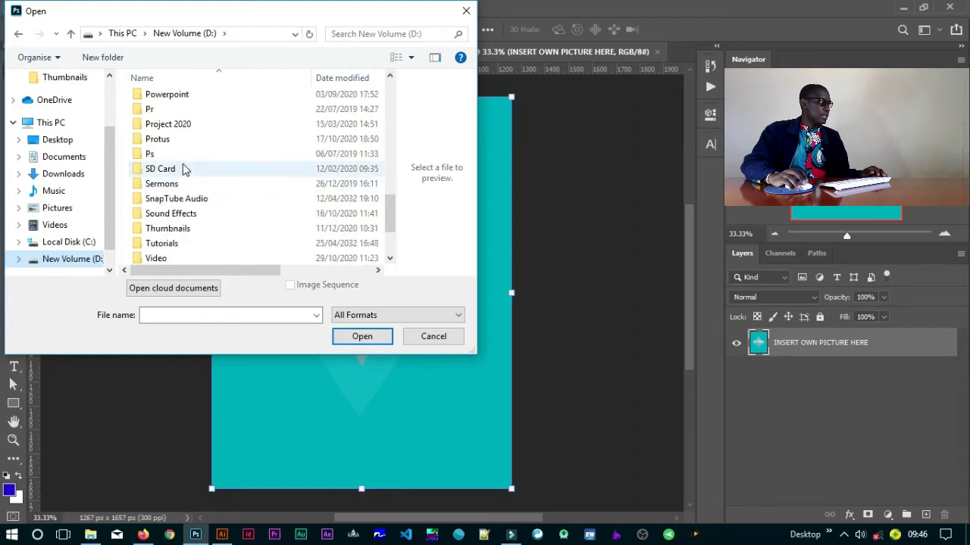
double_click(184, 153)
double_click(180, 114)
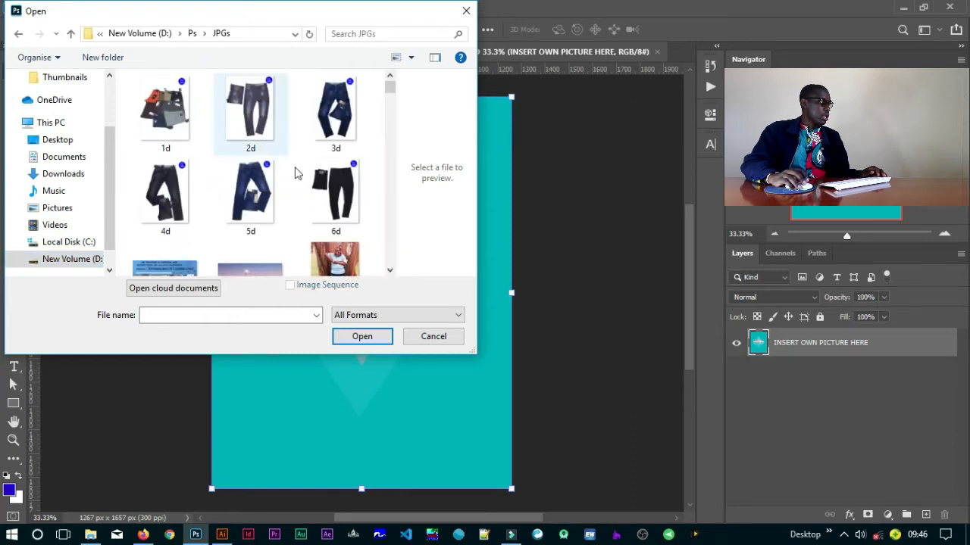
Step: Find the graduate portrait with the orange background in the JPGs folder and open it
scroll(297, 168, down, 9)
scroll(301, 159, down, 10)
scroll(301, 159, down, 10)
scroll(302, 159, down, 10)
scroll(302, 159, down, 5)
scroll(301, 155, down, 5)
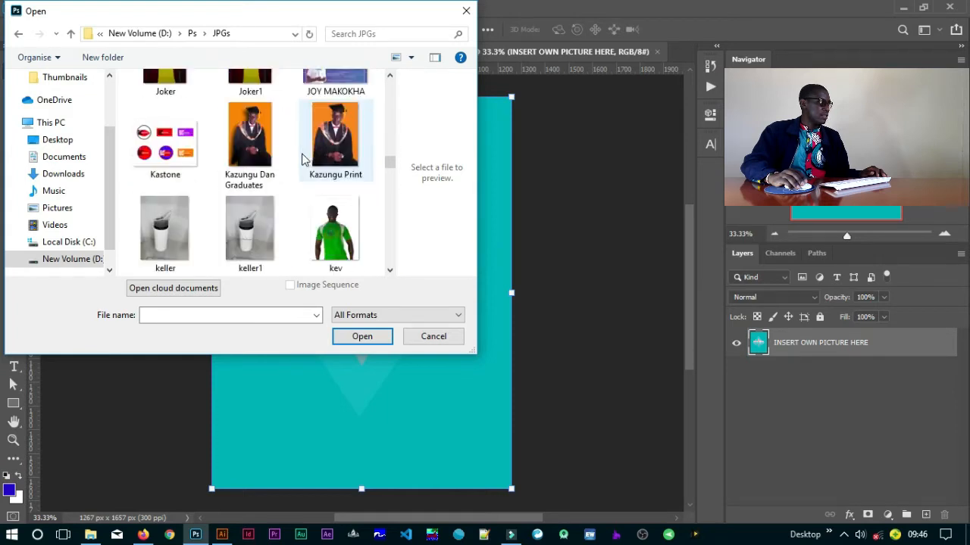
click(265, 176)
click(369, 340)
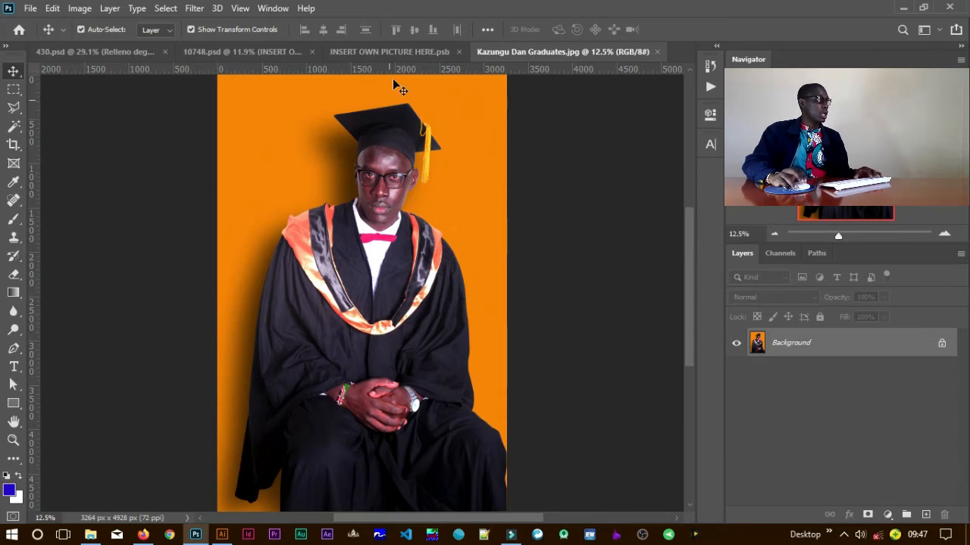
Step: Check the smart object document, return to the graduate portrait, and duplicate its Background layer
click(387, 51)
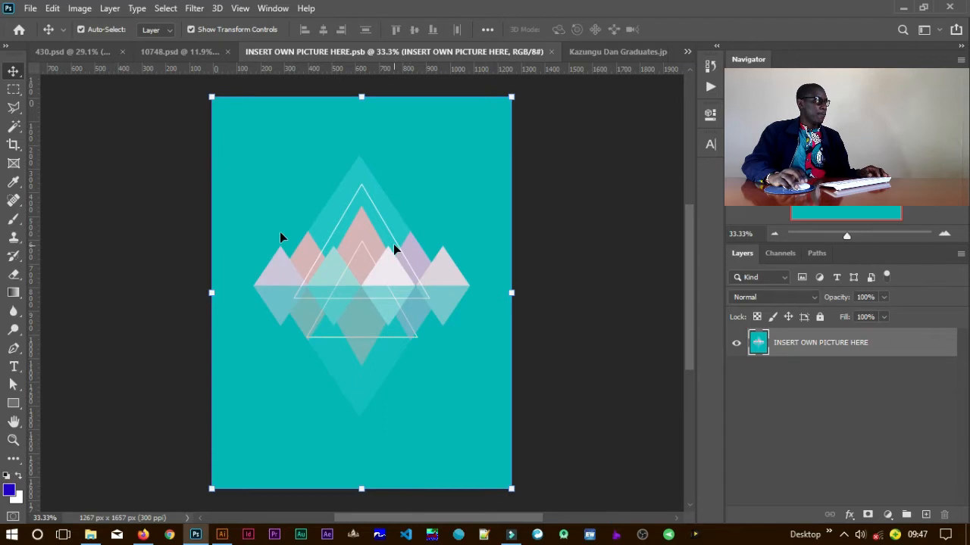
click(622, 53)
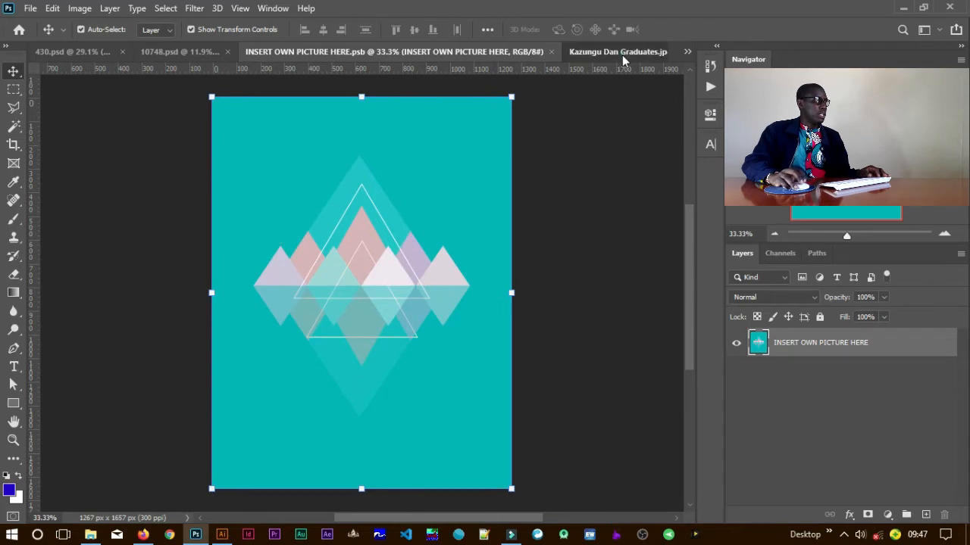
key(ctrl)
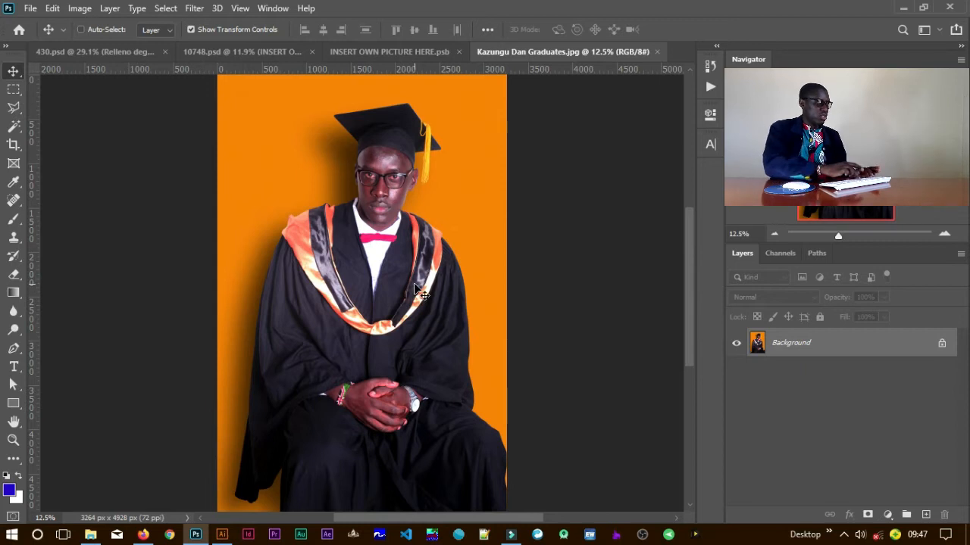
key(ctrl+j)
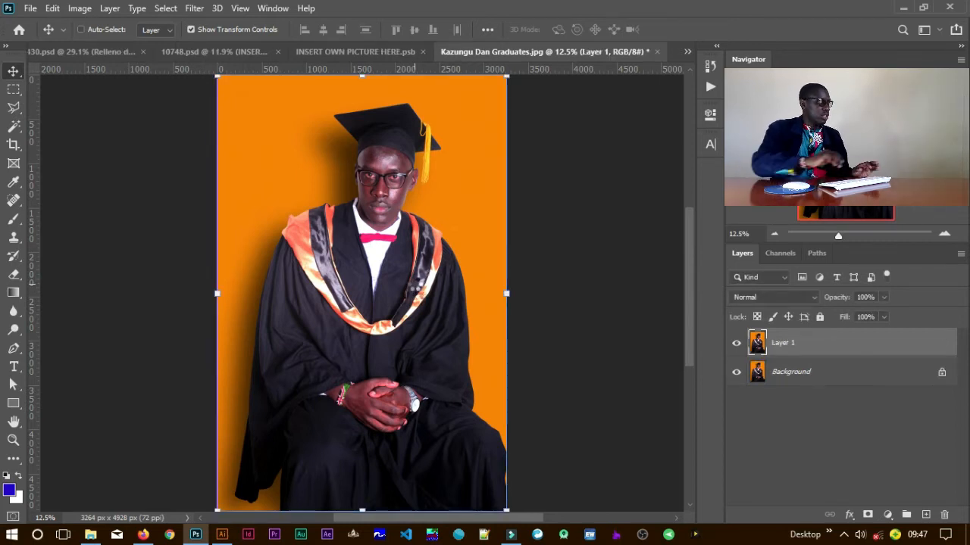
Step: Bring the duplicated portrait layer into INSERT OWN PICTURE HERE.psb, above the original teal artwork
click(350, 51)
drag(546, 316, 545, 316)
key(ctrl+space)
drag(529, 360, 418, 369)
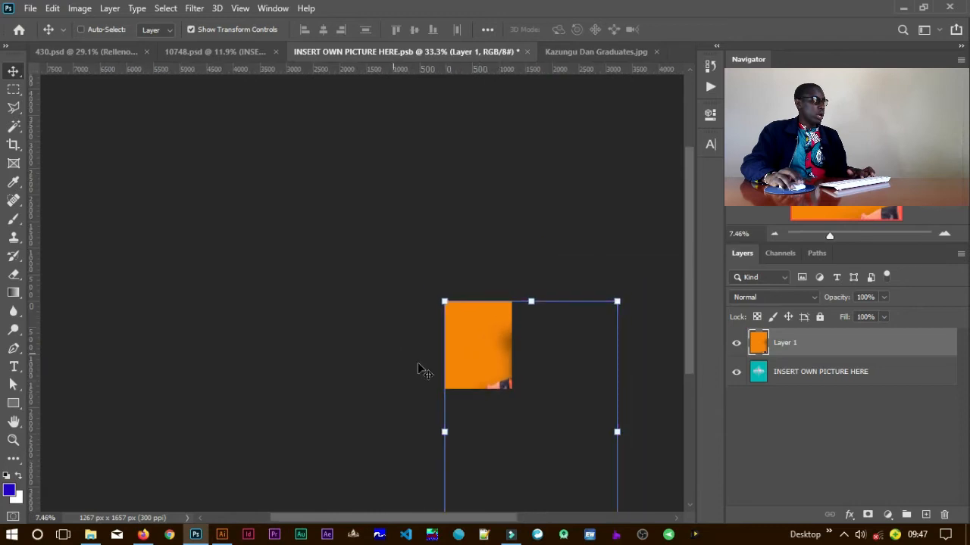
Step: Scale the portrait layer to about 40.47% and position it so it covers the whole artwork canvas
drag(556, 396, 467, 313)
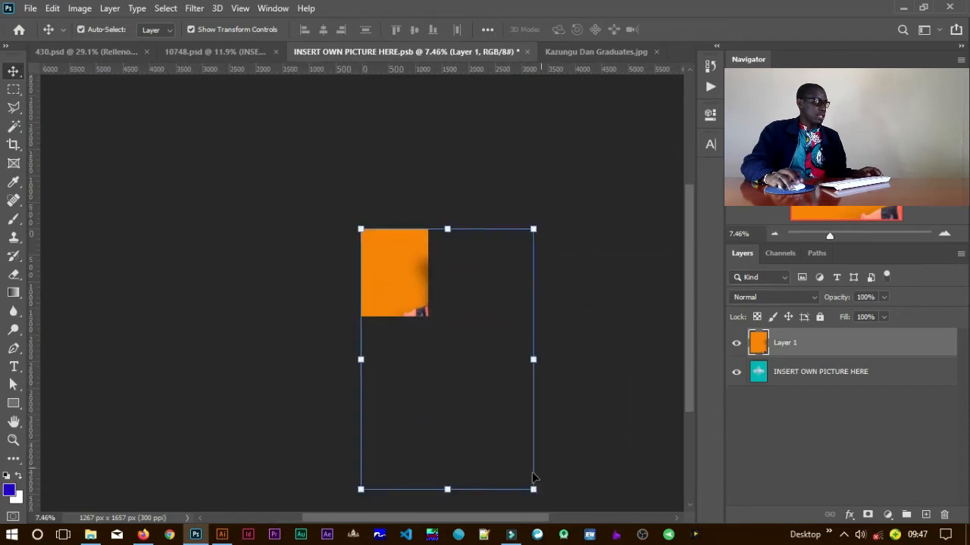
drag(533, 490, 435, 339)
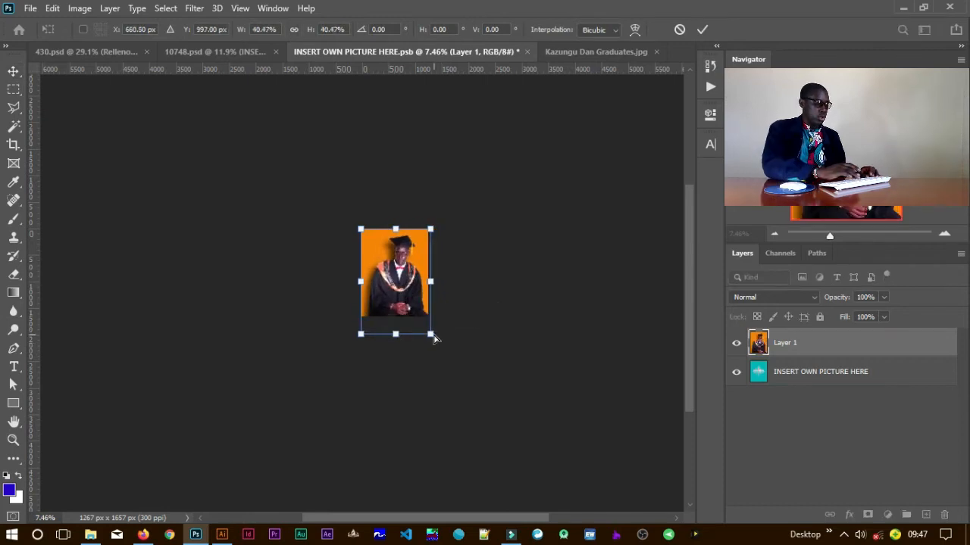
scroll(434, 339, up, 5)
drag(384, 331, 372, 326)
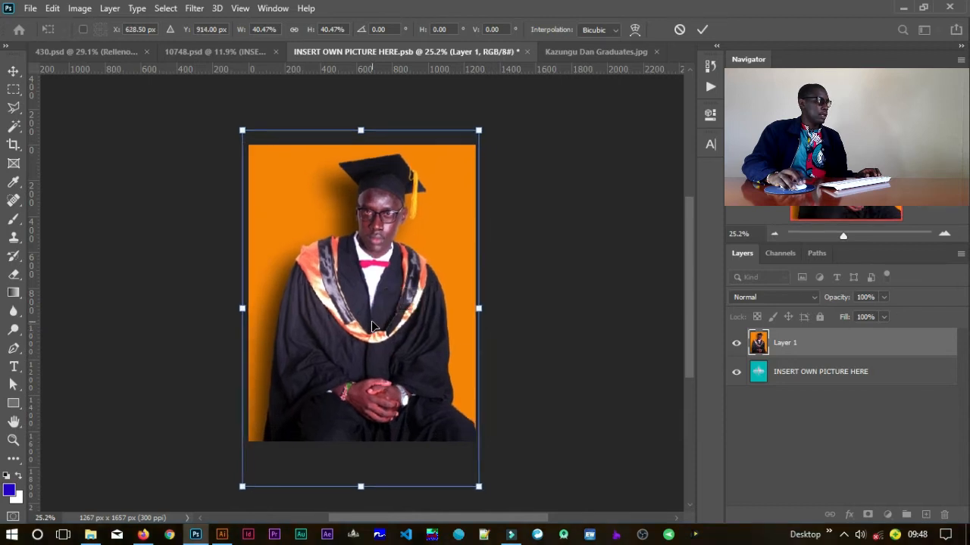
key(Return)
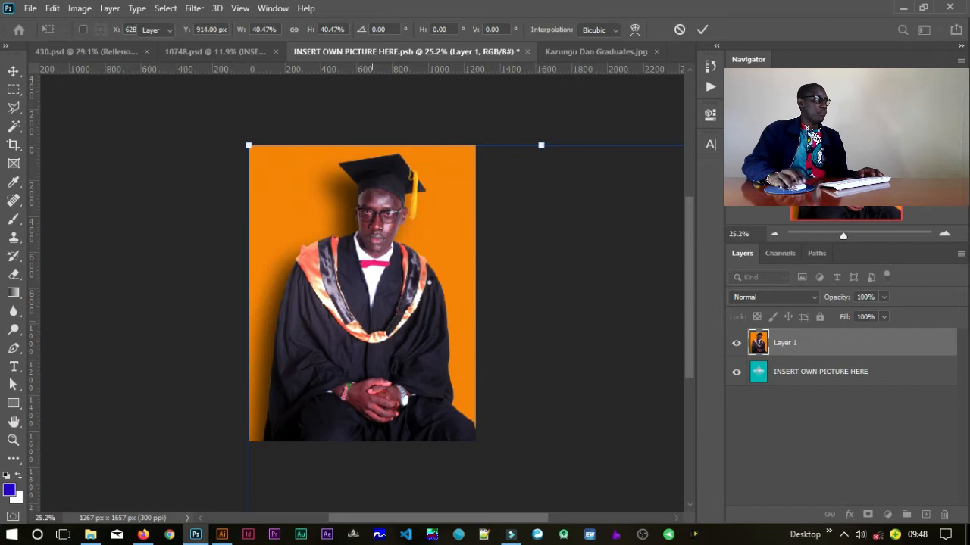
click(566, 271)
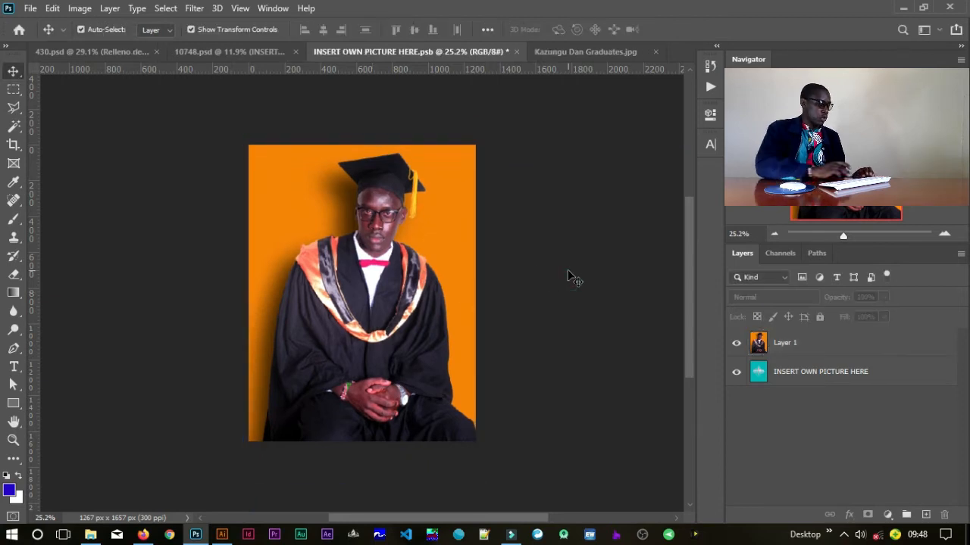
Step: Save the smart object and check the framed portrait in 10748.psd with the sunlight layer hidden and shown
key(ctrl+s)
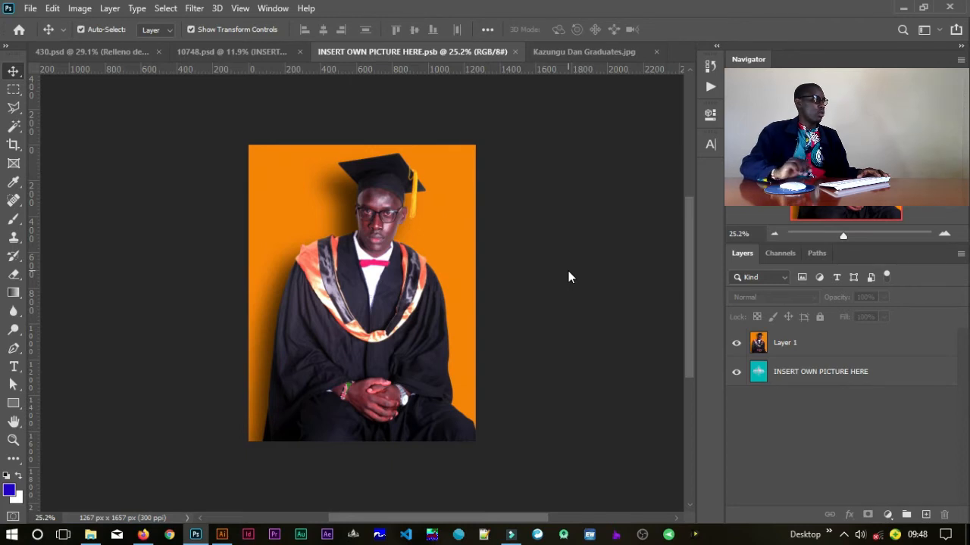
click(216, 62)
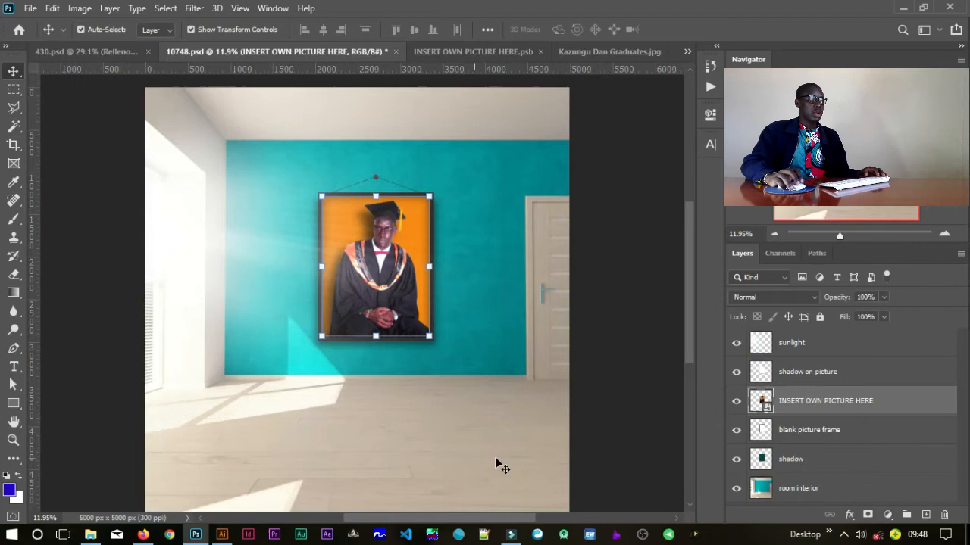
drag(385, 279, 444, 281)
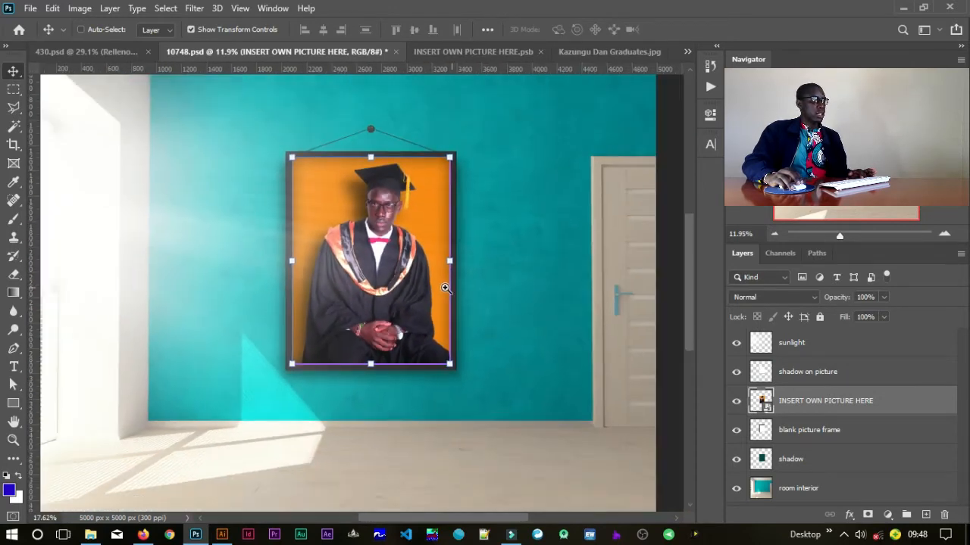
click(739, 346)
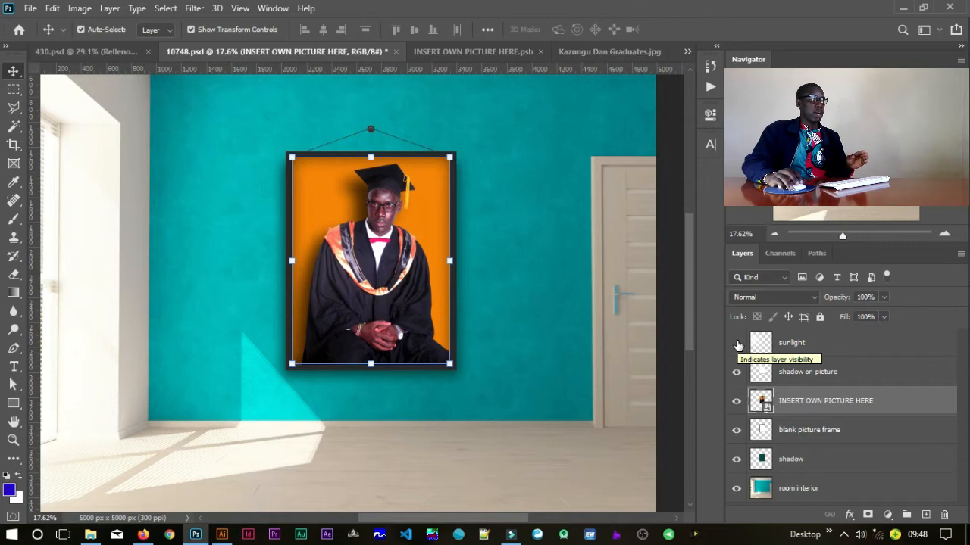
click(737, 344)
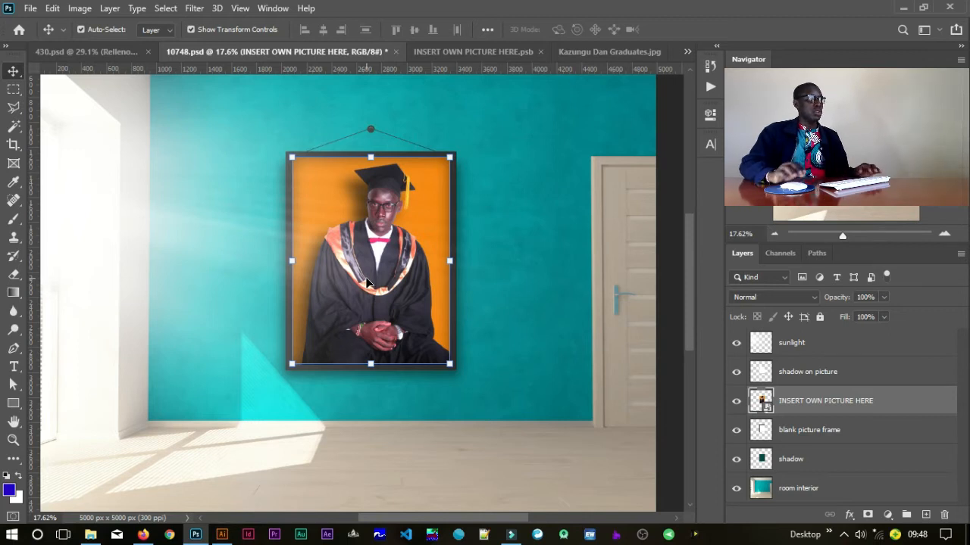
Step: Flip the portrait layer horizontally in INSERT OWN PICTURE HERE.psb
click(471, 51)
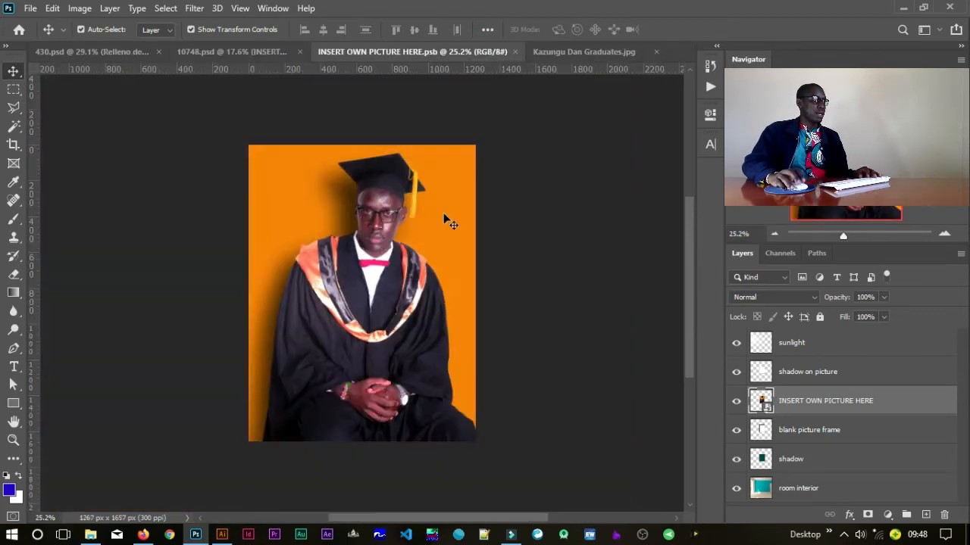
click(353, 303)
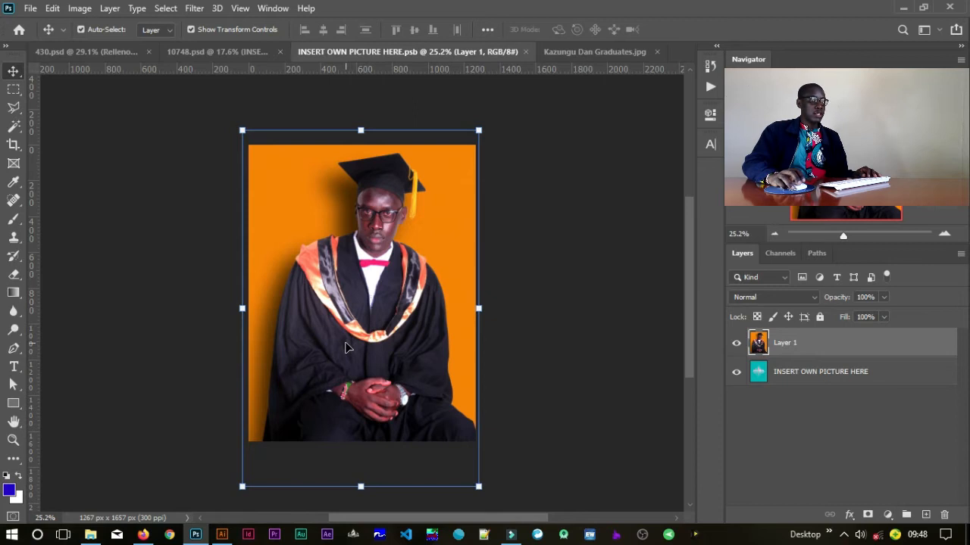
key(ctrl+t)
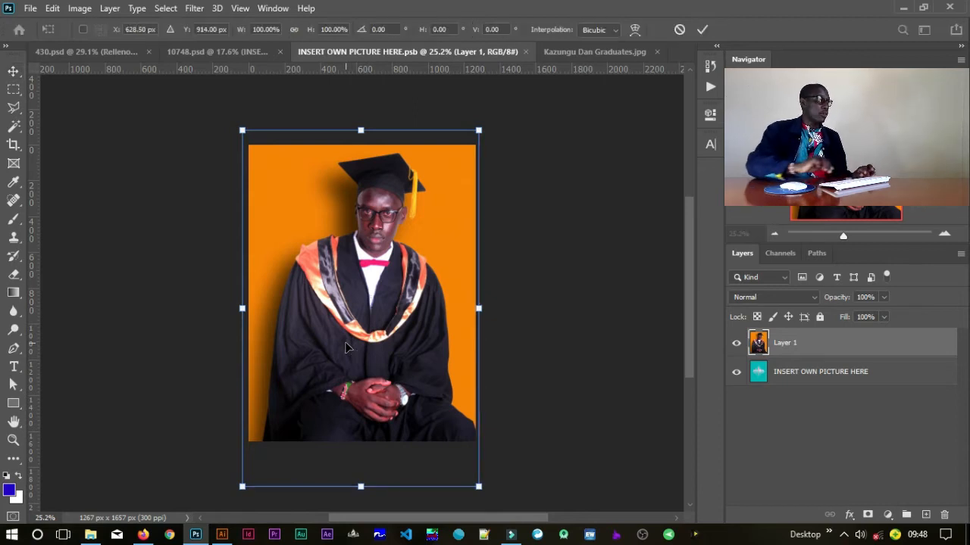
right_click(370, 342)
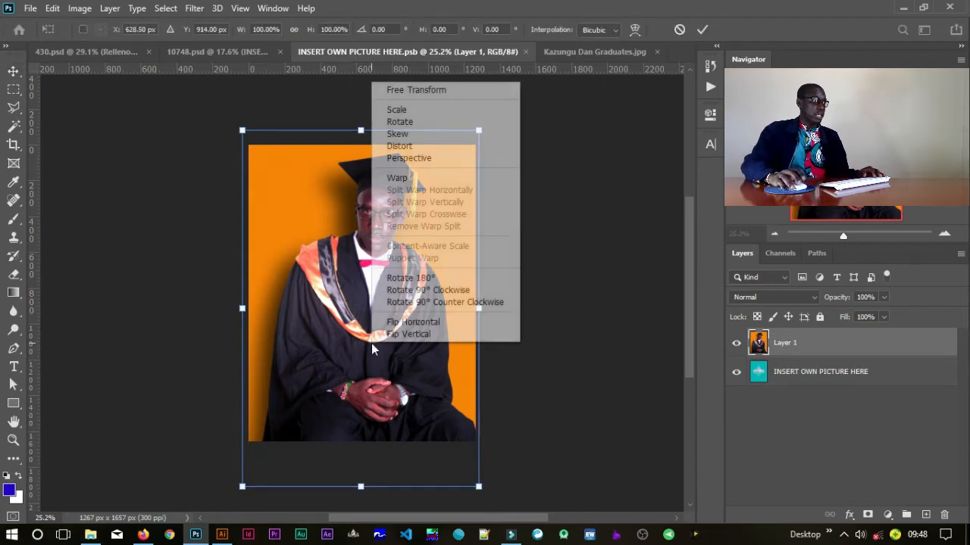
click(415, 322)
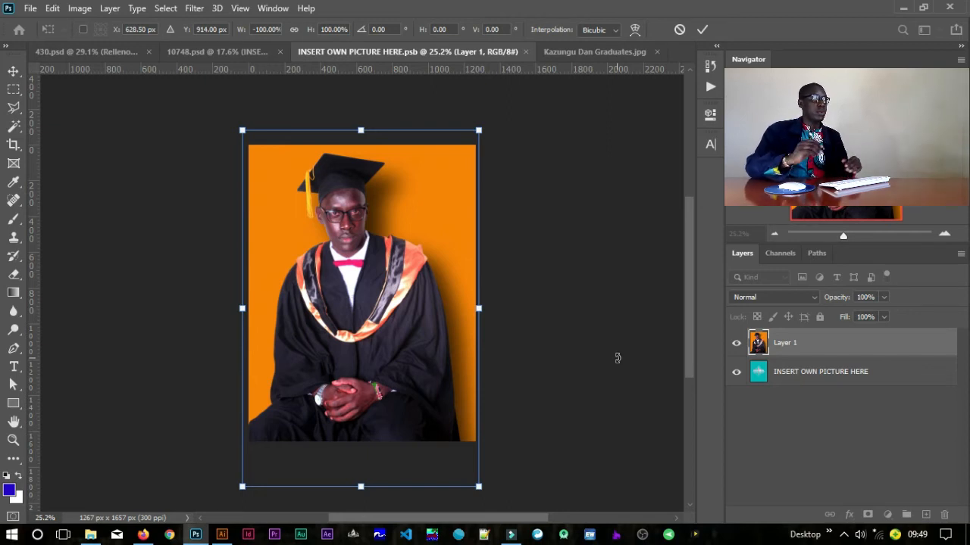
key(Return)
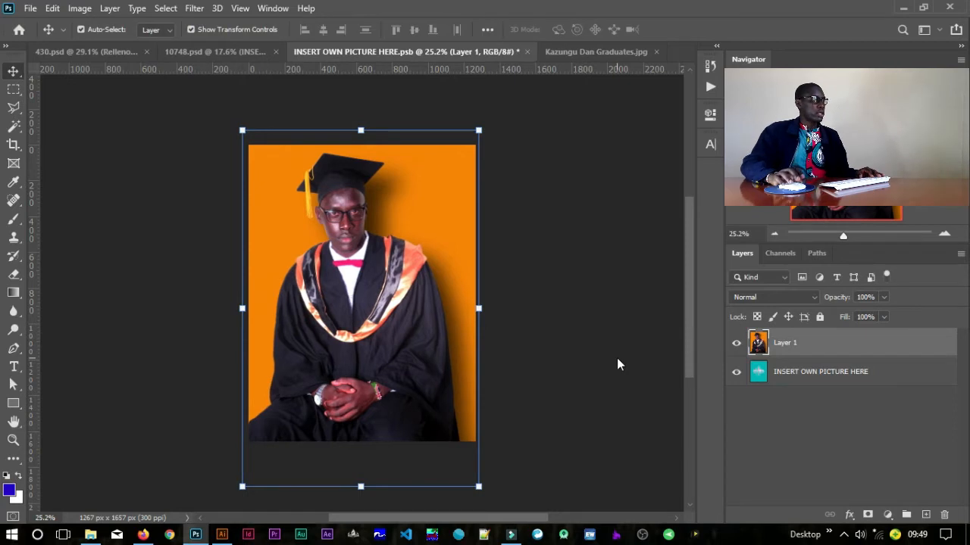
Step: Save the flipped smart object artwork and view the whole room mockup in 10748.psd with nothing selected
key(ctrl+s)
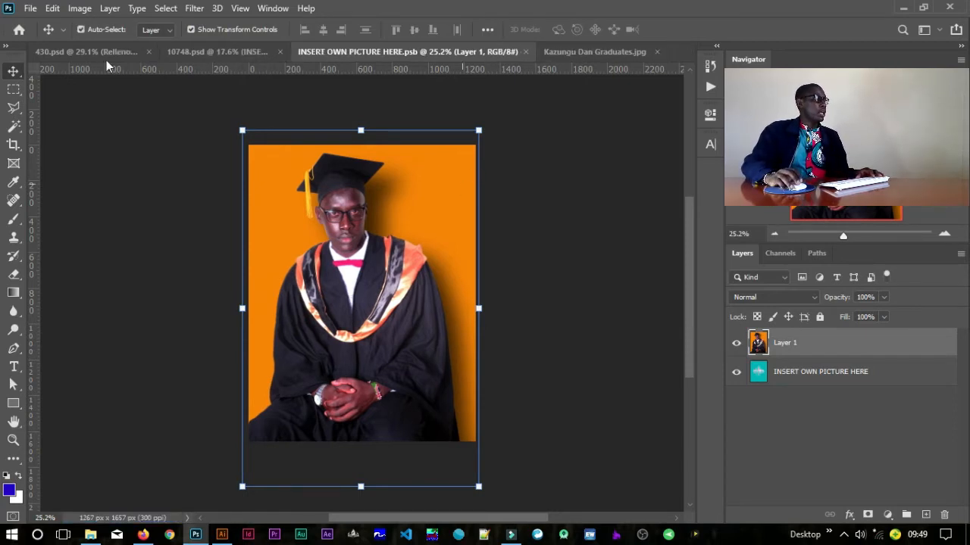
click(219, 53)
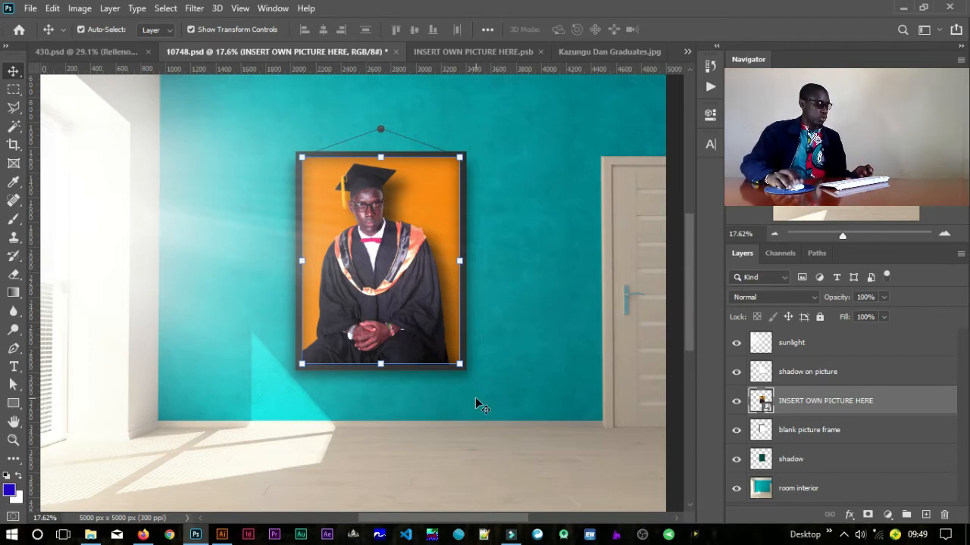
key(ctrl+0)
click(618, 400)
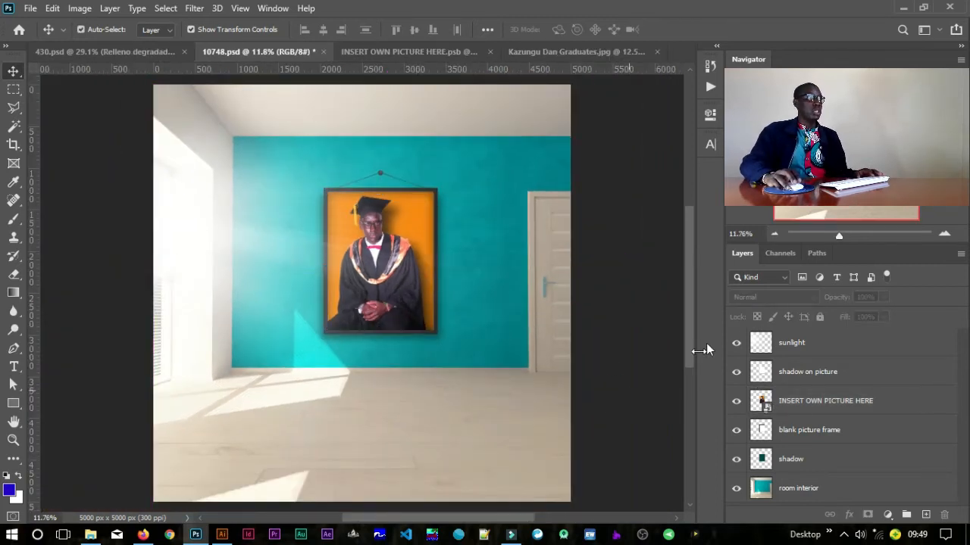
Step: Toggle the sunlight layer's visibility off and on twice to compare the room's lighting, leaving it shown
click(735, 343)
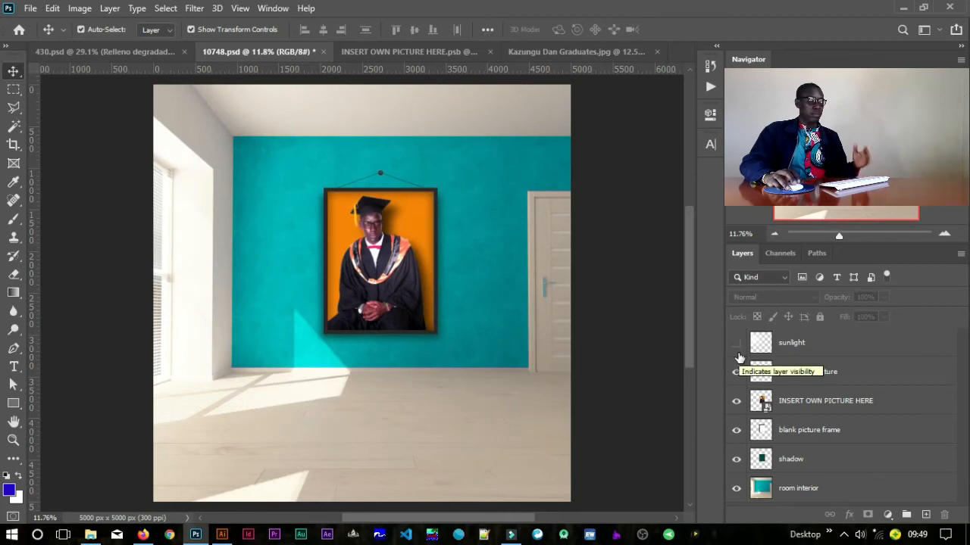
click(735, 343)
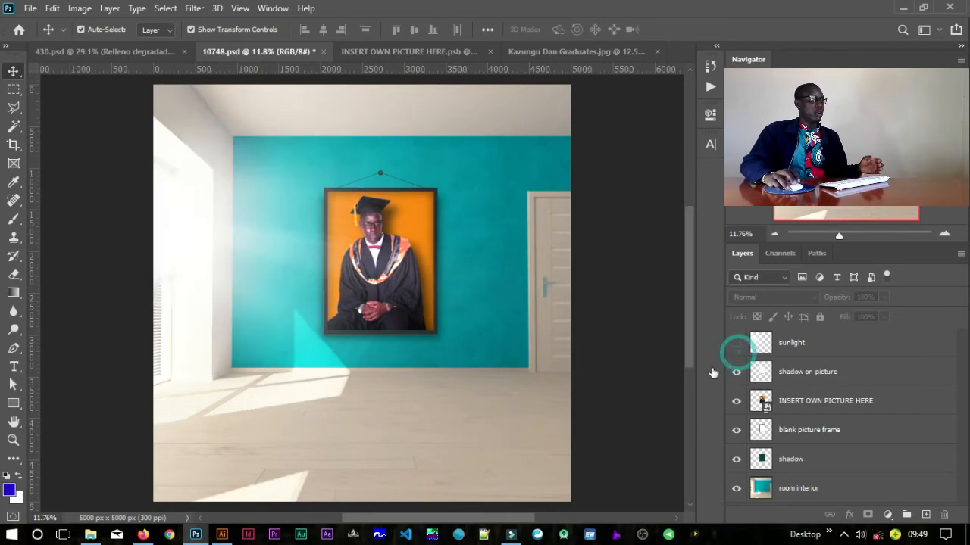
click(736, 343)
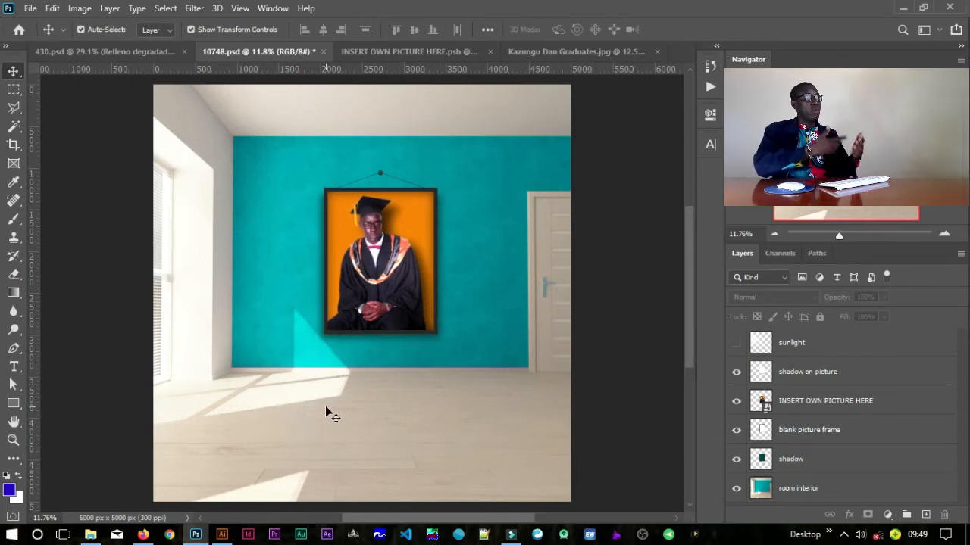
click(737, 344)
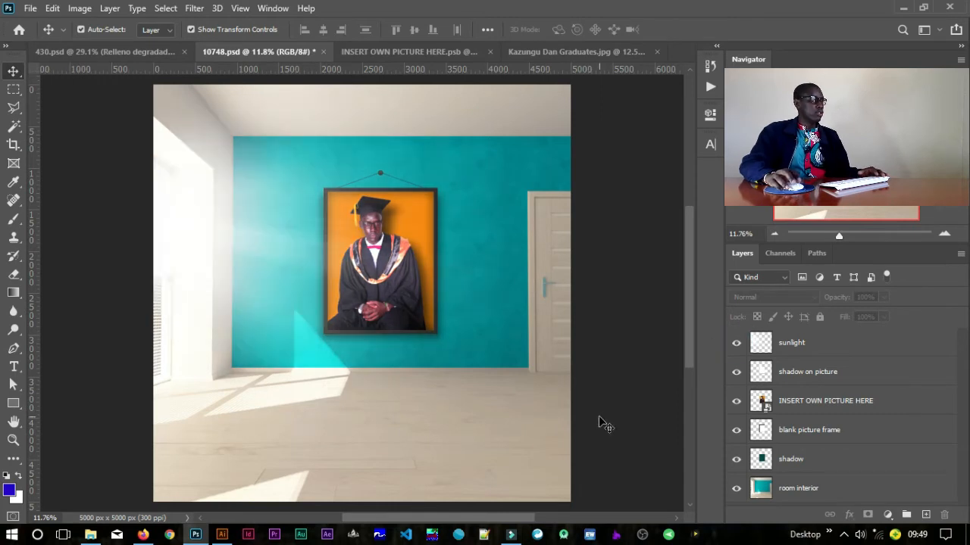
Step: Close the graduate portrait JPG without saving its changes
click(549, 52)
click(657, 51)
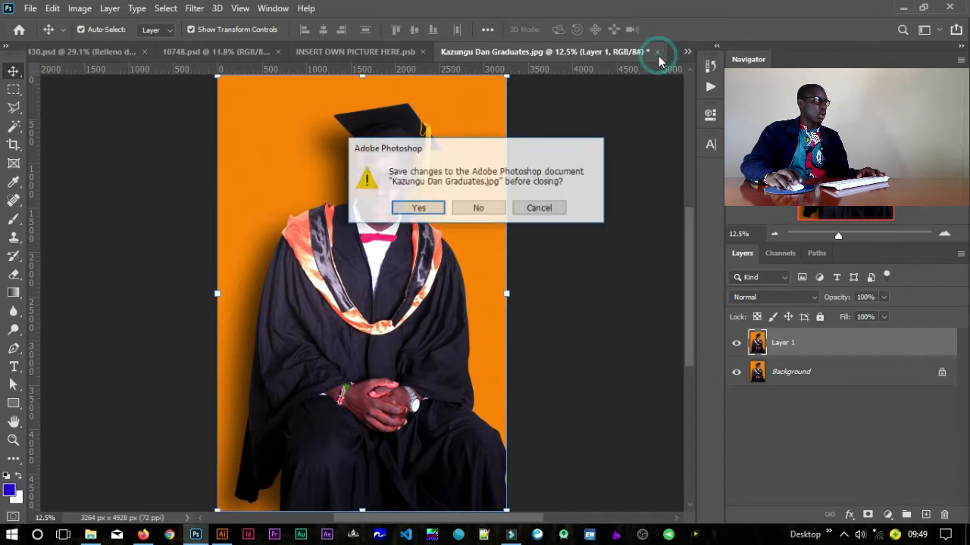
click(467, 212)
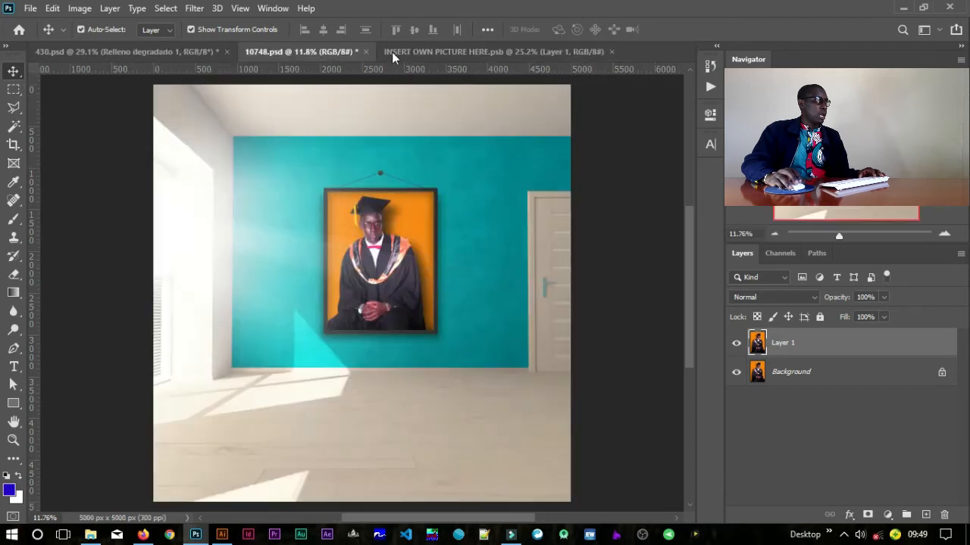
Step: Review the smart object artwork, close INSERT OWN PICTURE HERE.psb and return to the room mockup
click(536, 53)
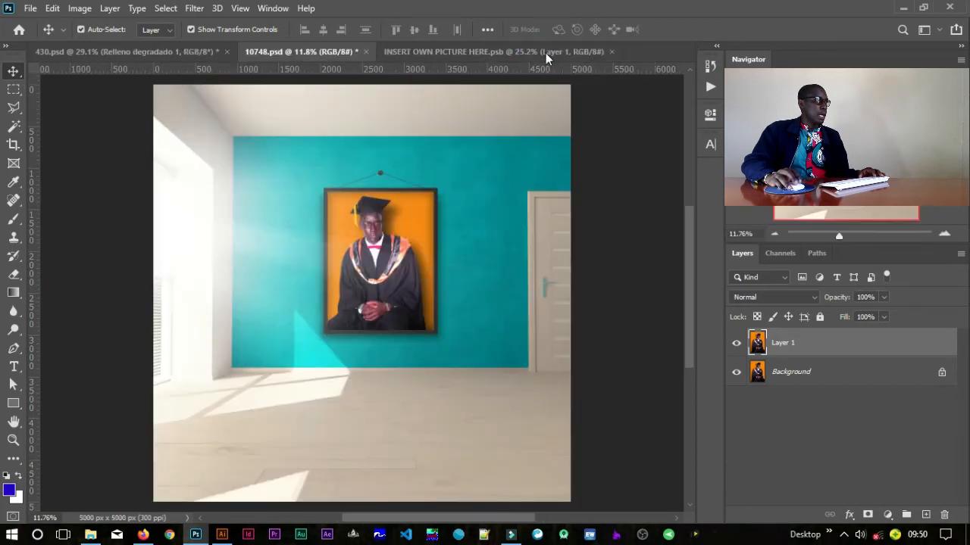
click(546, 53)
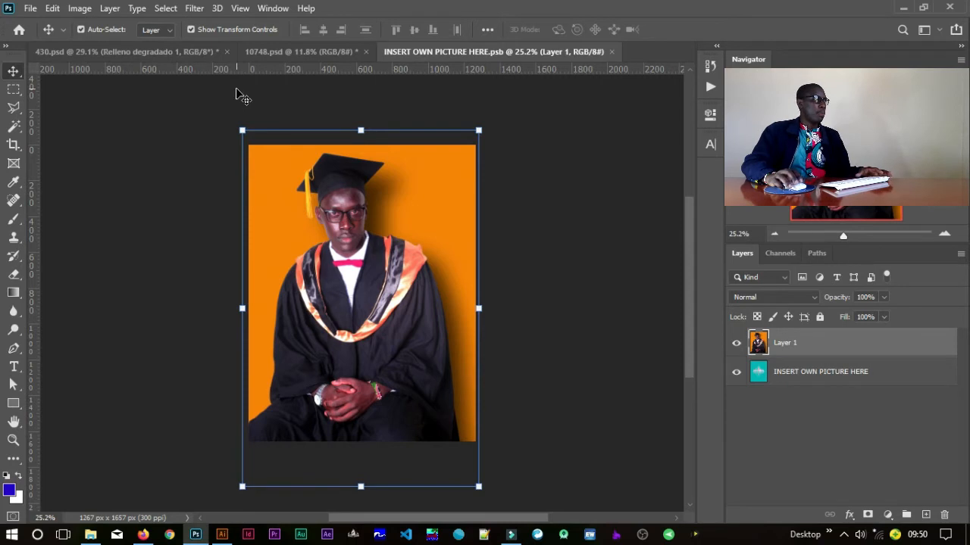
click(298, 47)
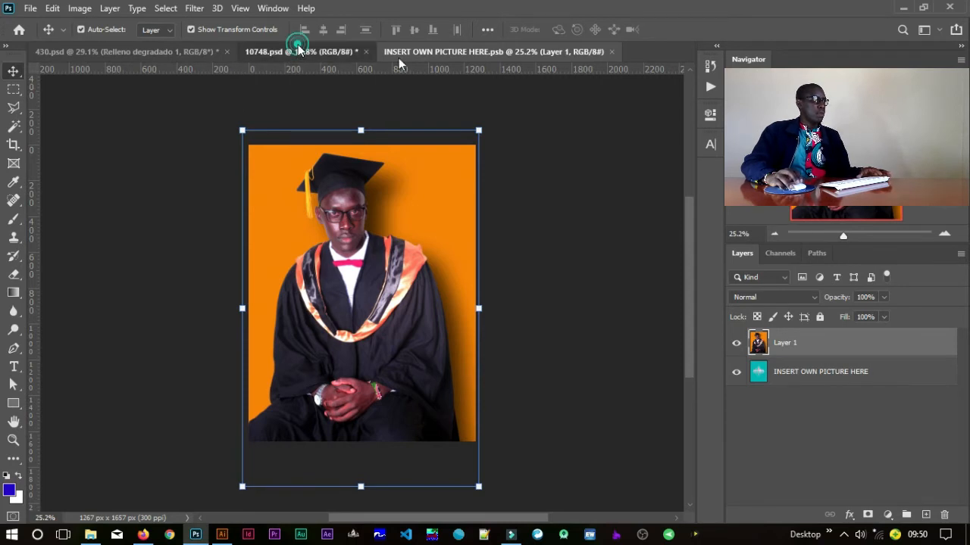
click(421, 55)
click(613, 51)
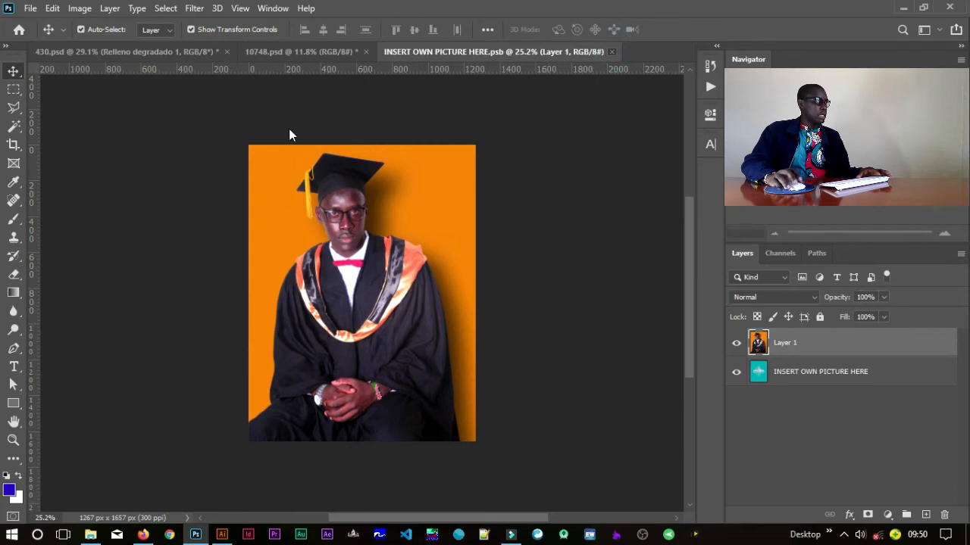
click(274, 54)
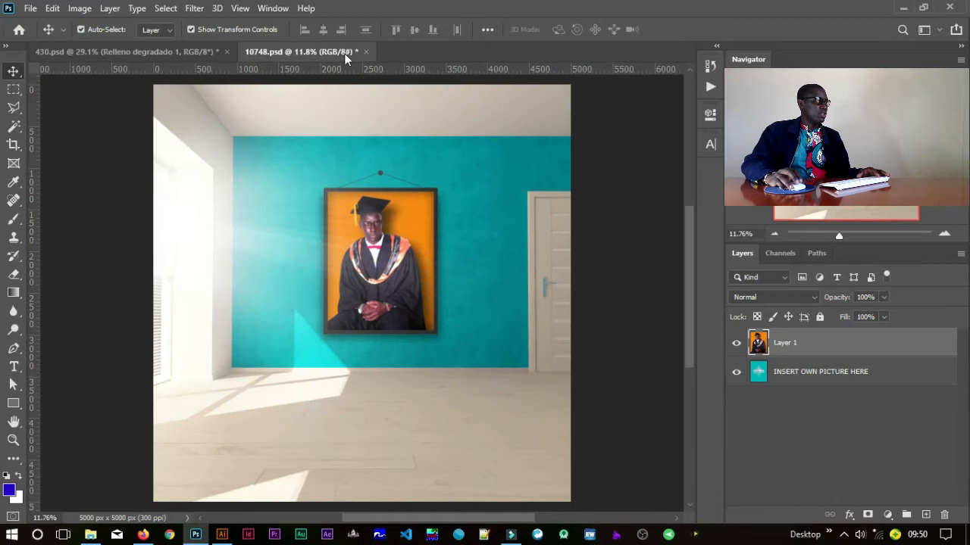
Step: Open the mockup file 11770.psd from the engraved-wood-logo-mockup folder inside Downloads > MockUps
click(29, 11)
click(47, 36)
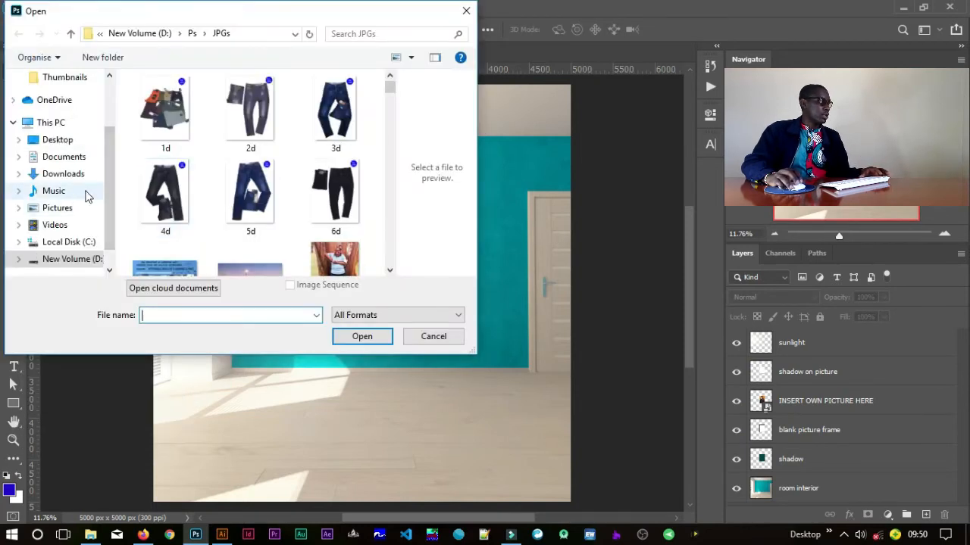
click(68, 173)
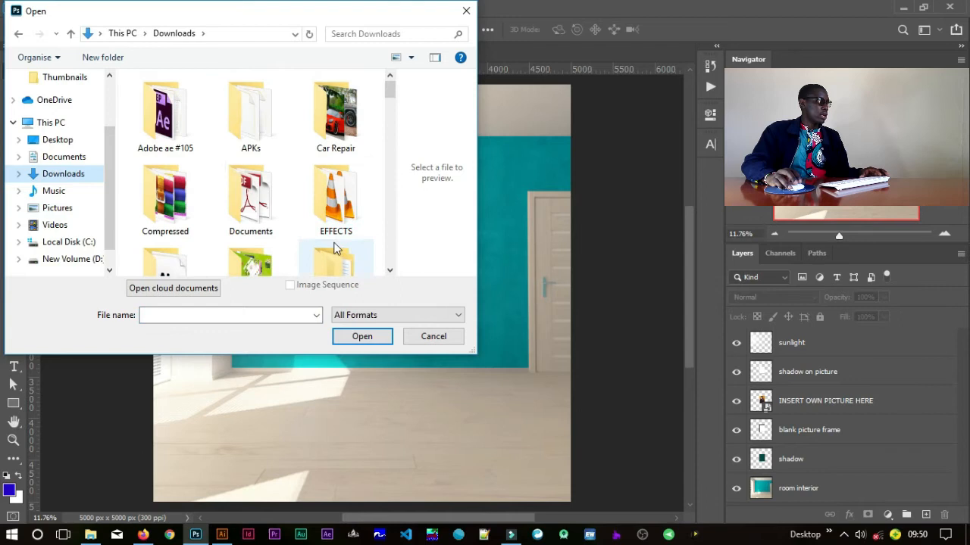
scroll(335, 249, down, 5)
scroll(328, 178, up, 1)
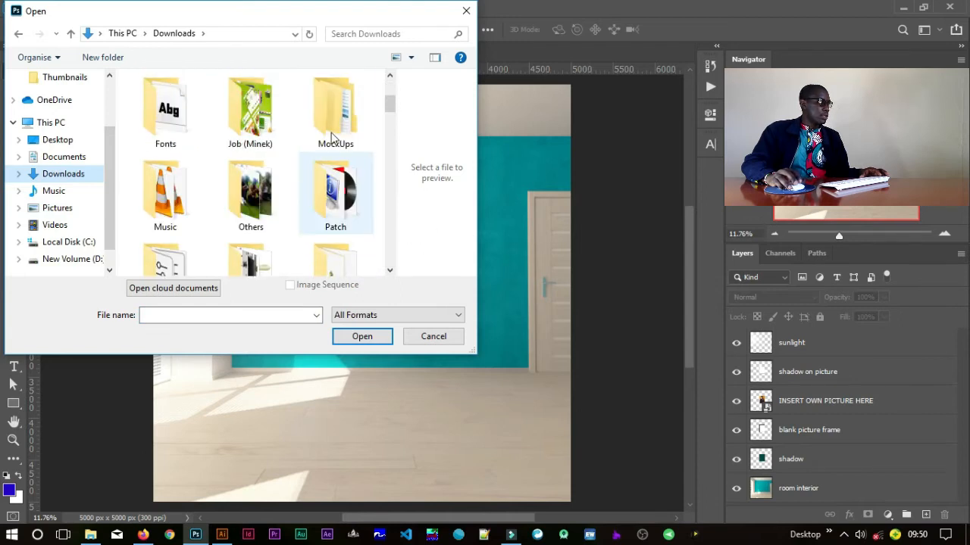
double_click(331, 135)
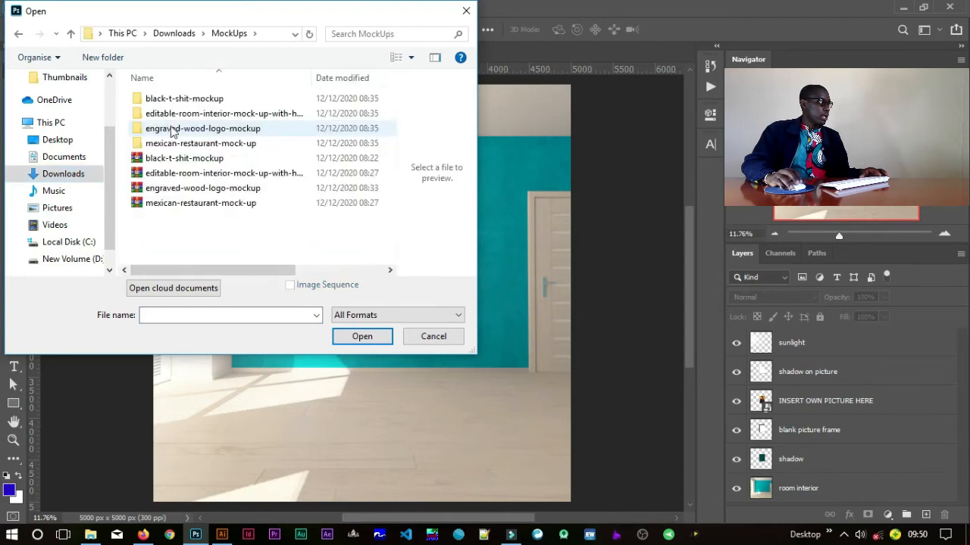
click(173, 130)
click(364, 338)
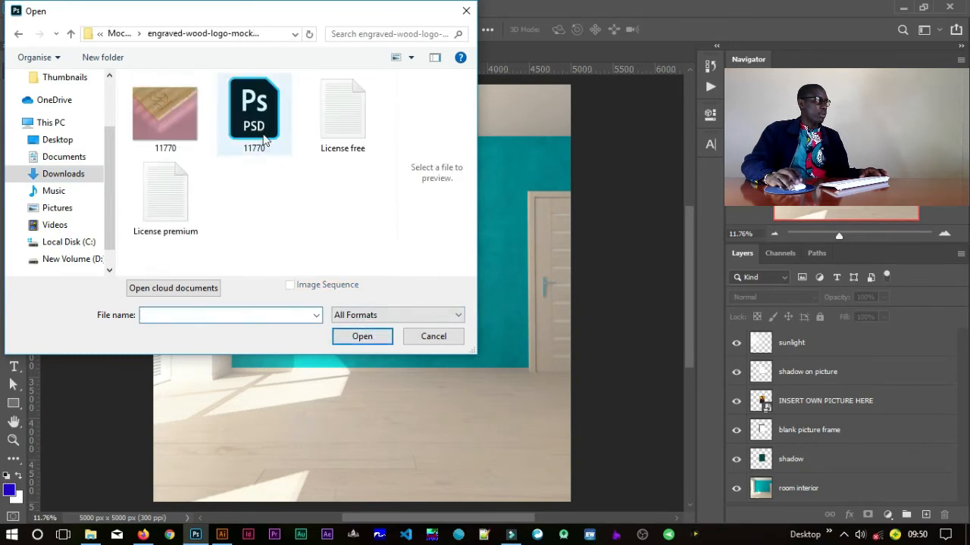
click(263, 140)
click(386, 336)
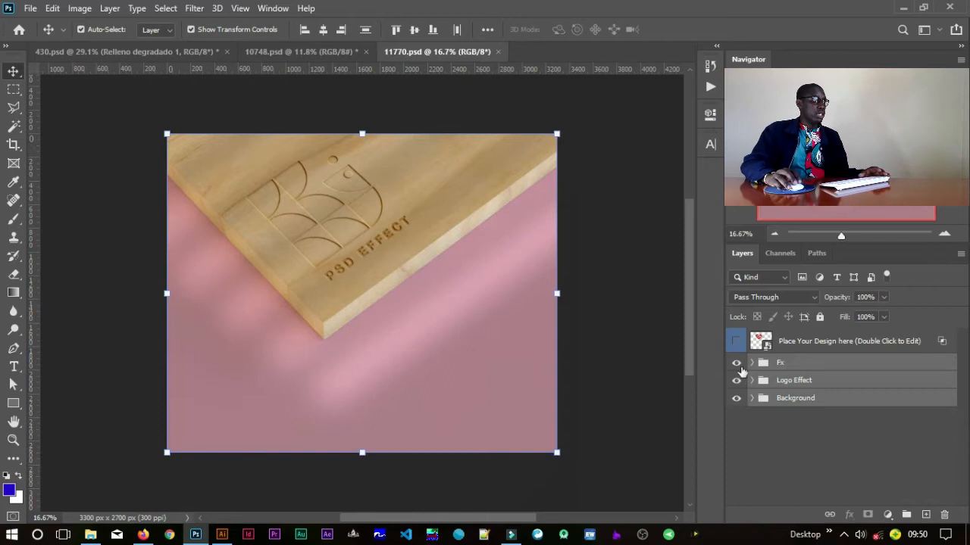
Step: Expand the Fx group and toggle its Shadow layer off and on to compare the lighting, leaving it shown
click(751, 363)
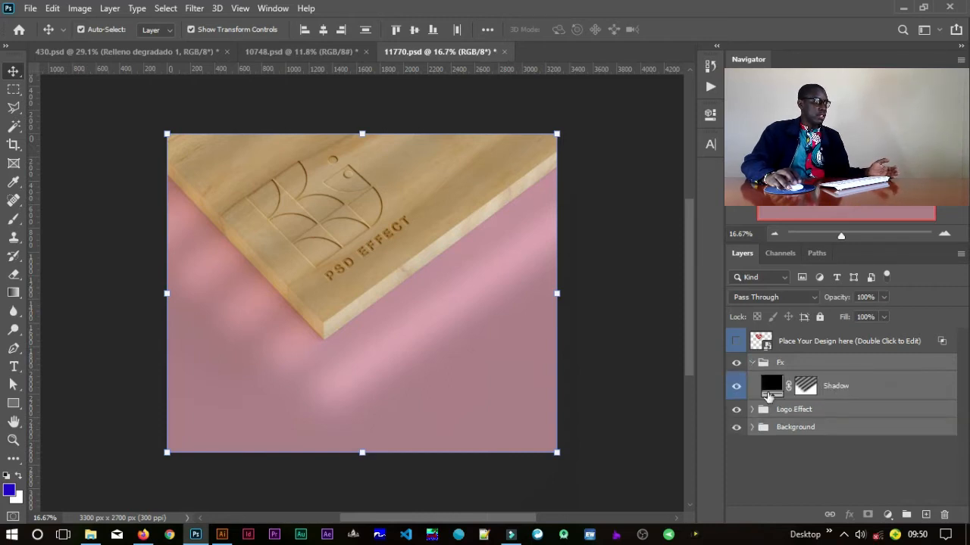
click(740, 387)
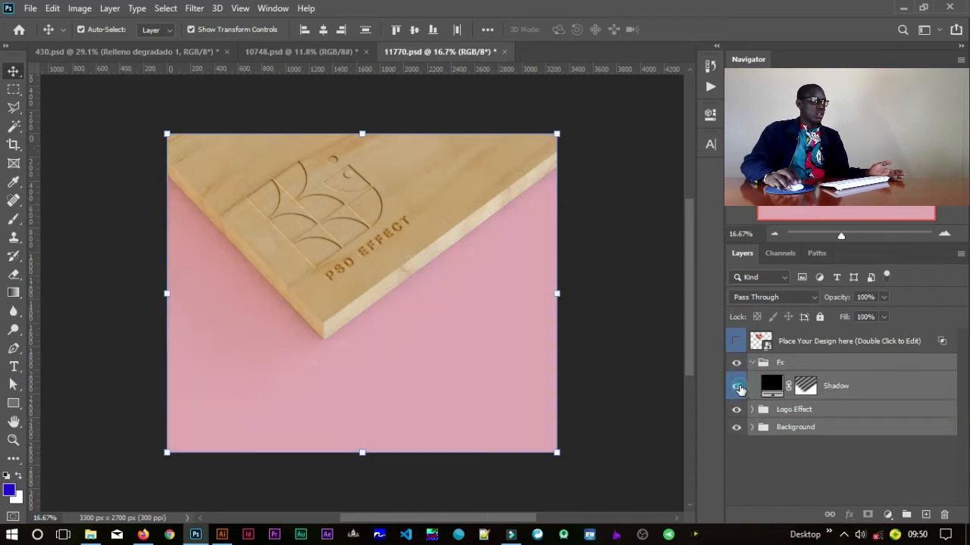
click(738, 388)
click(739, 387)
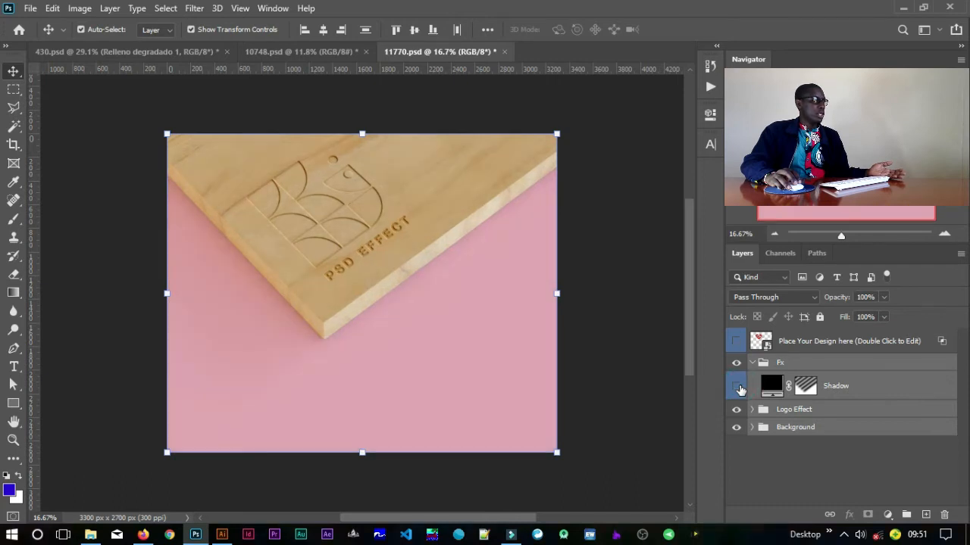
click(738, 387)
click(739, 387)
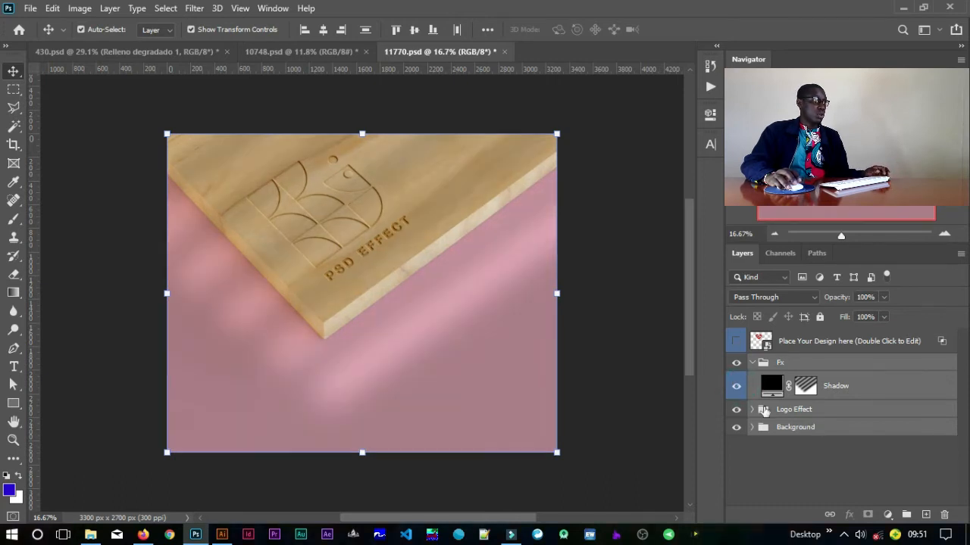
Step: Expand the Logo Effect group and review the design smart object layers inside it
click(758, 409)
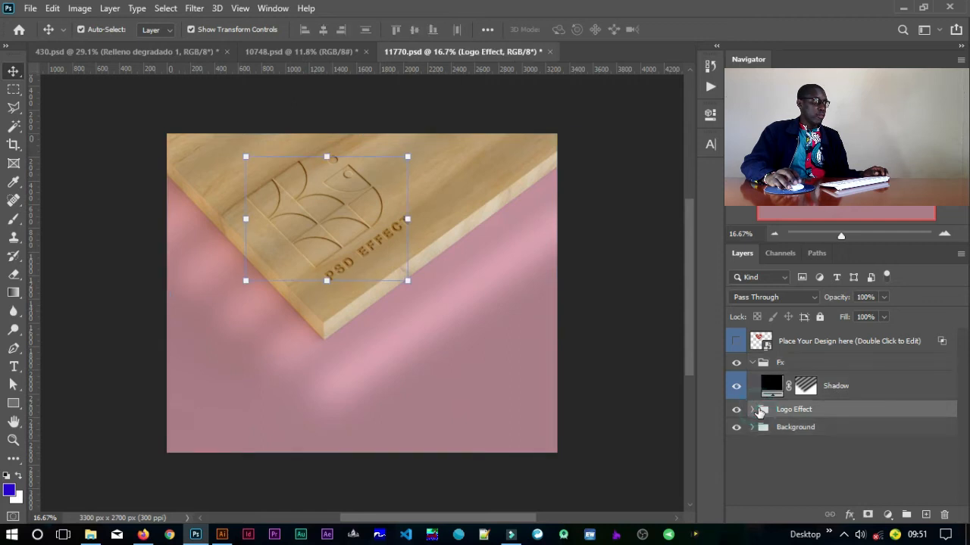
click(756, 411)
click(754, 409)
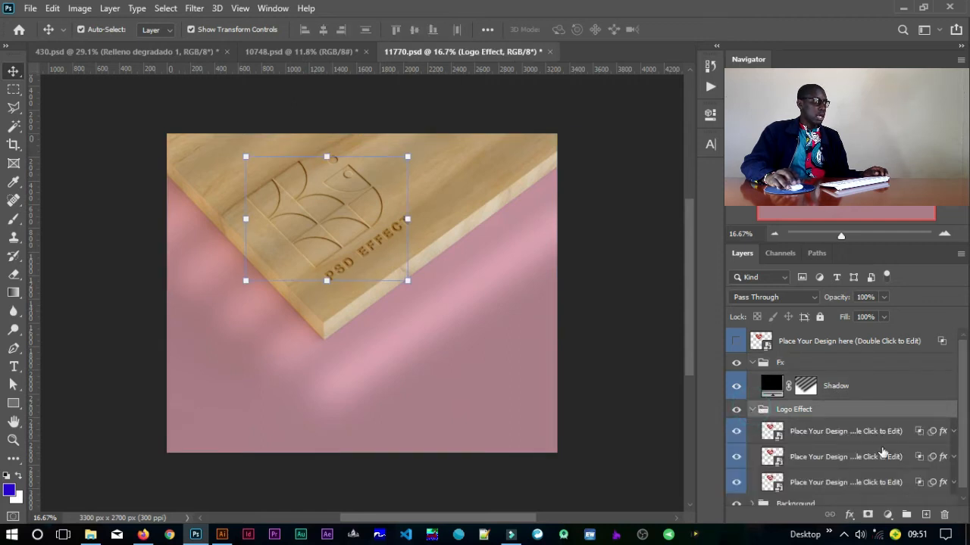
scroll(882, 452, down, 1)
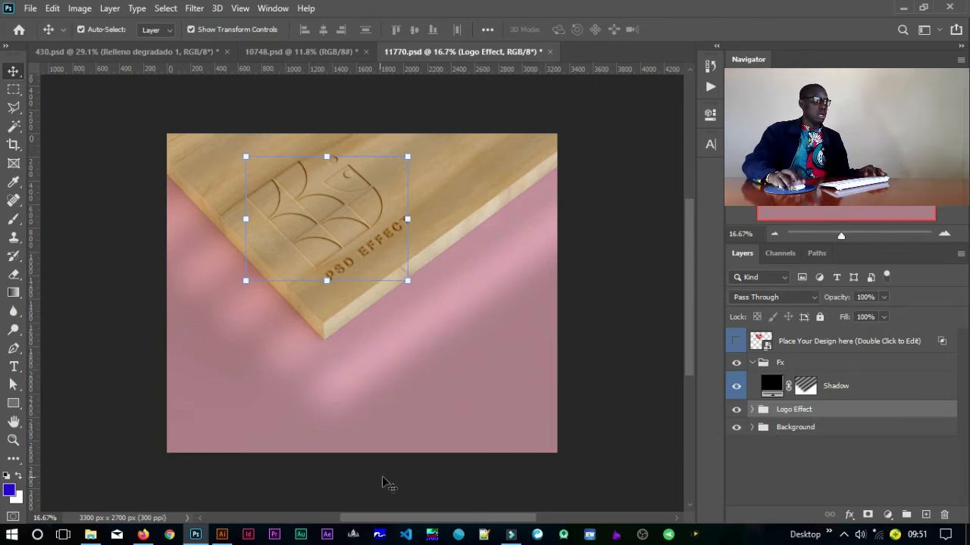
Step: Inspect the layers inside the Background group, leaving it and the Fx group collapsed
click(749, 432)
click(748, 432)
click(749, 425)
click(746, 428)
click(753, 424)
click(753, 425)
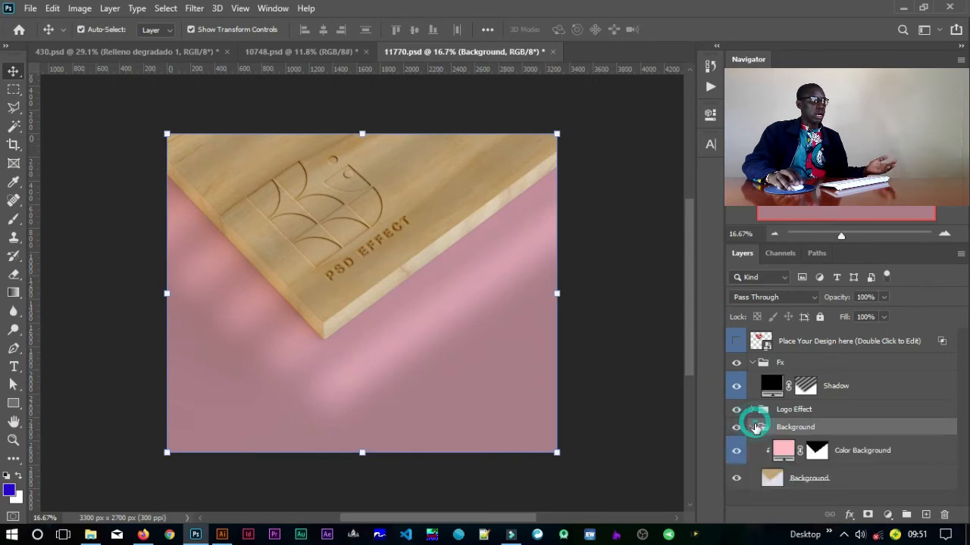
click(757, 364)
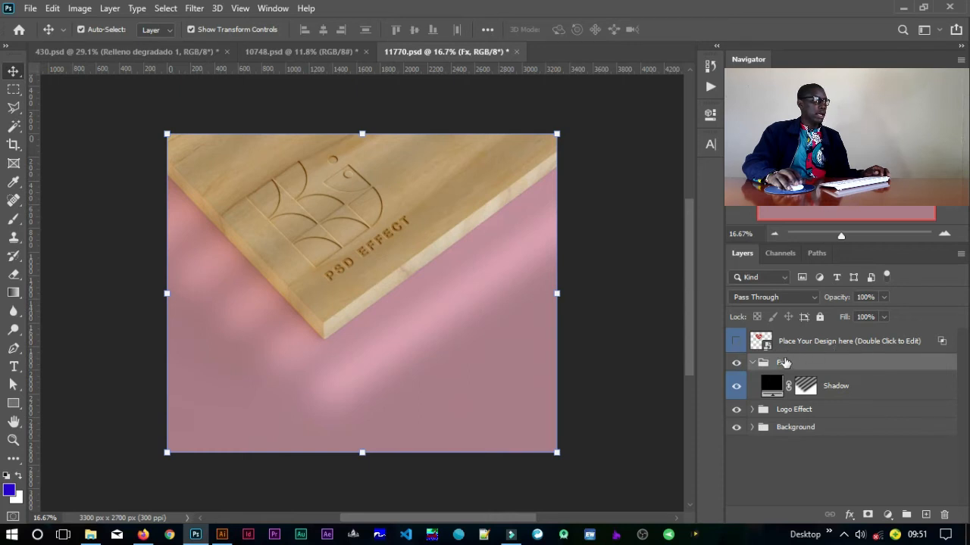
click(752, 364)
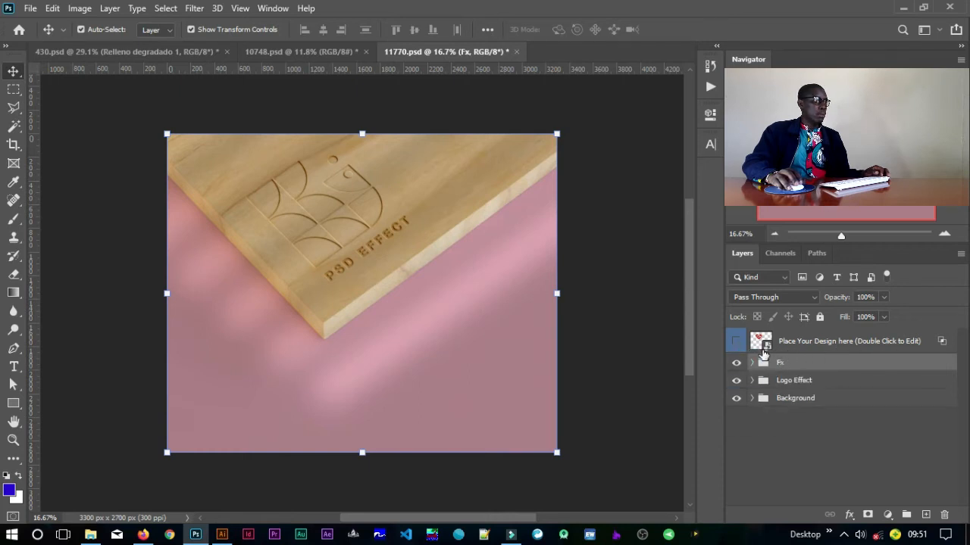
Step: Open the contents of the "Place Your Design here (Double Click to Edit)" smart object for editing
double_click(765, 345)
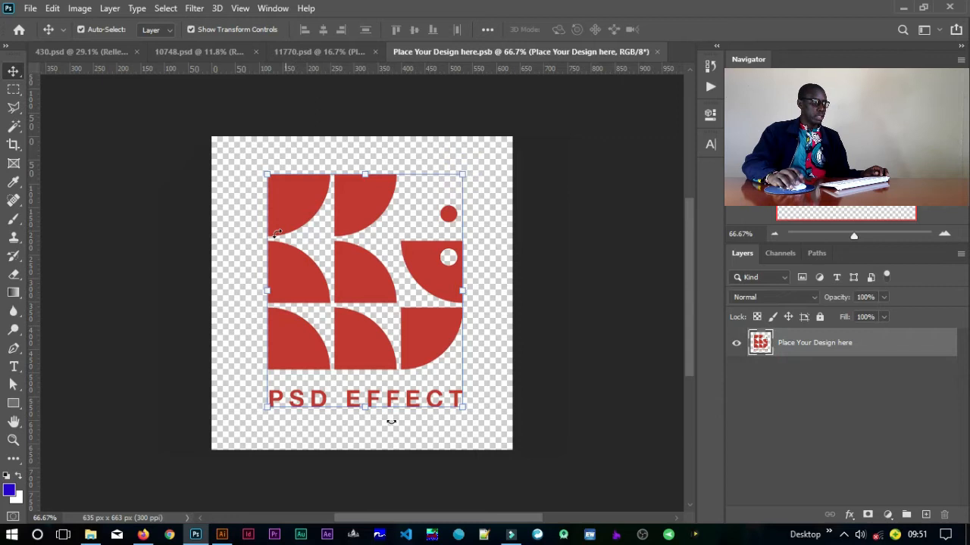
click(31, 8)
click(44, 51)
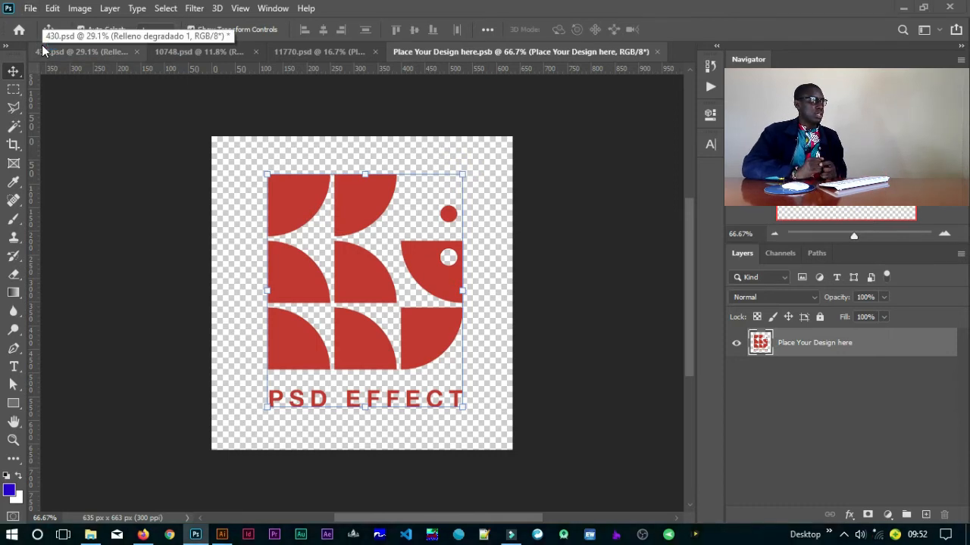
Step: Open the image "Ero logo icon" from the Logo folder on New Volume (D:)
click(30, 9)
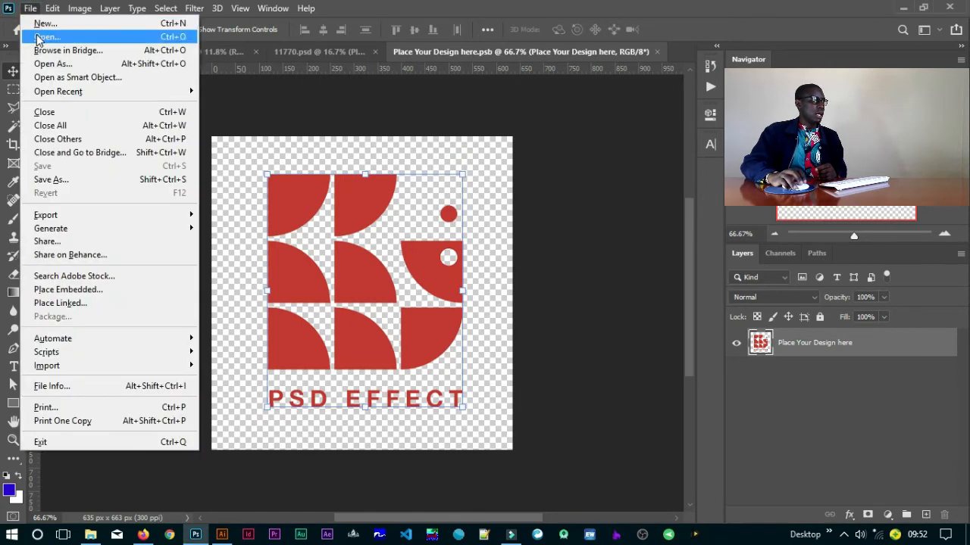
key(Return)
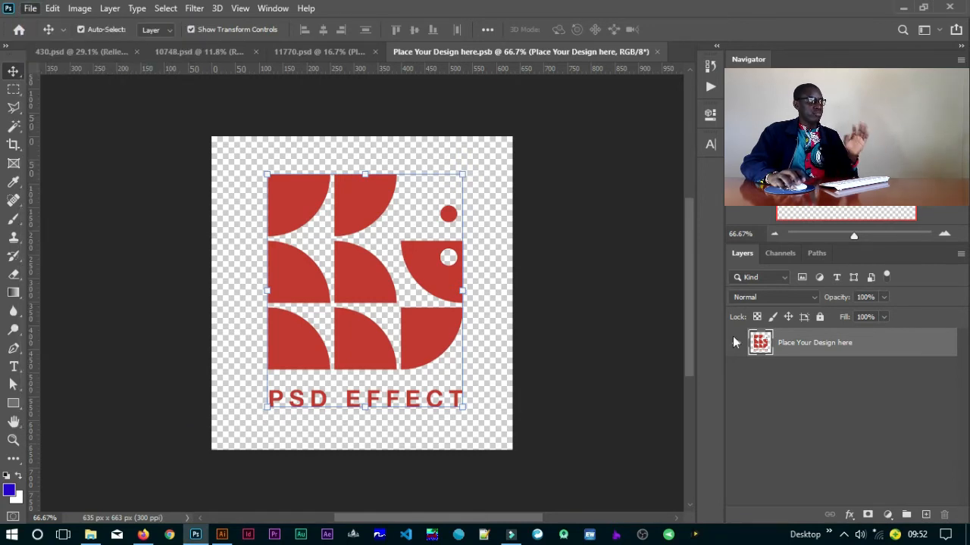
click(90, 264)
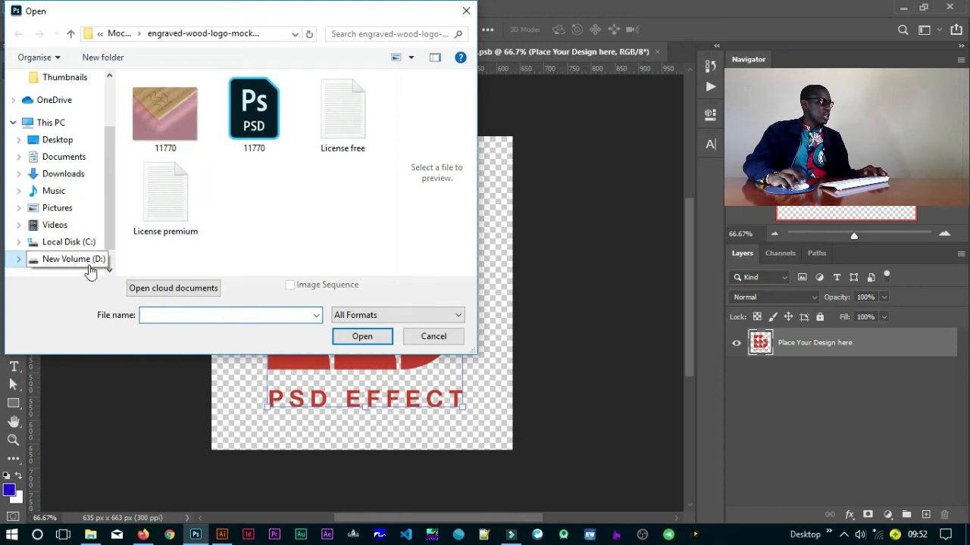
scroll(286, 231, down, 1)
scroll(284, 229, down, 1)
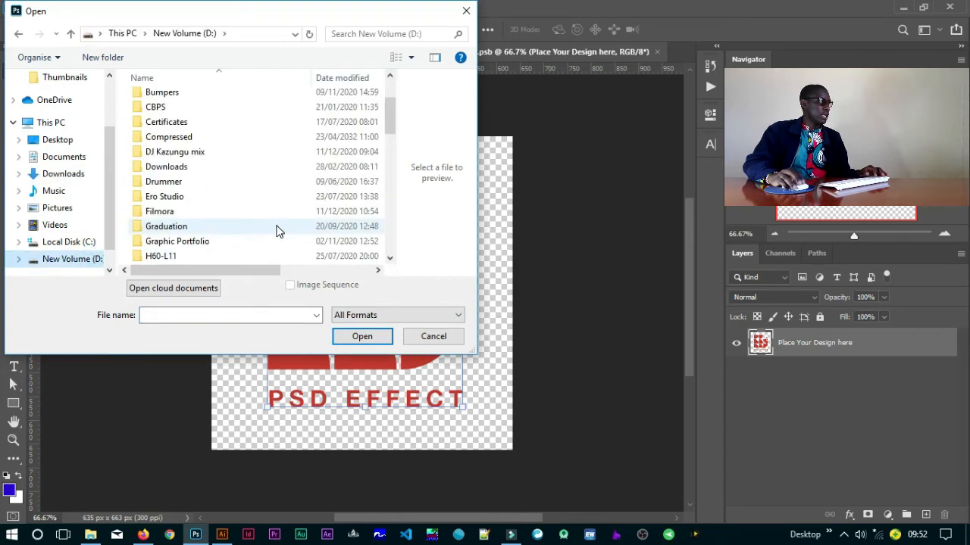
scroll(277, 225, down, 2)
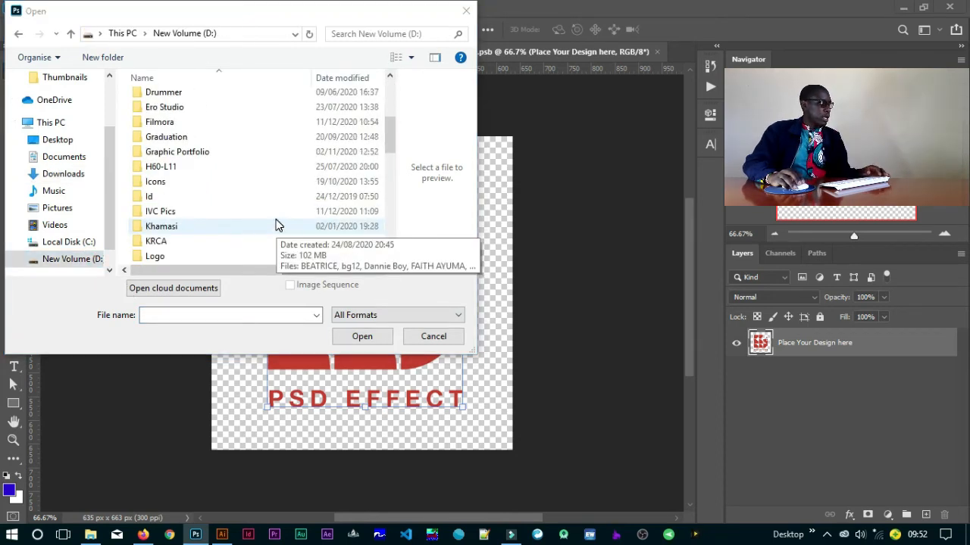
double_click(190, 256)
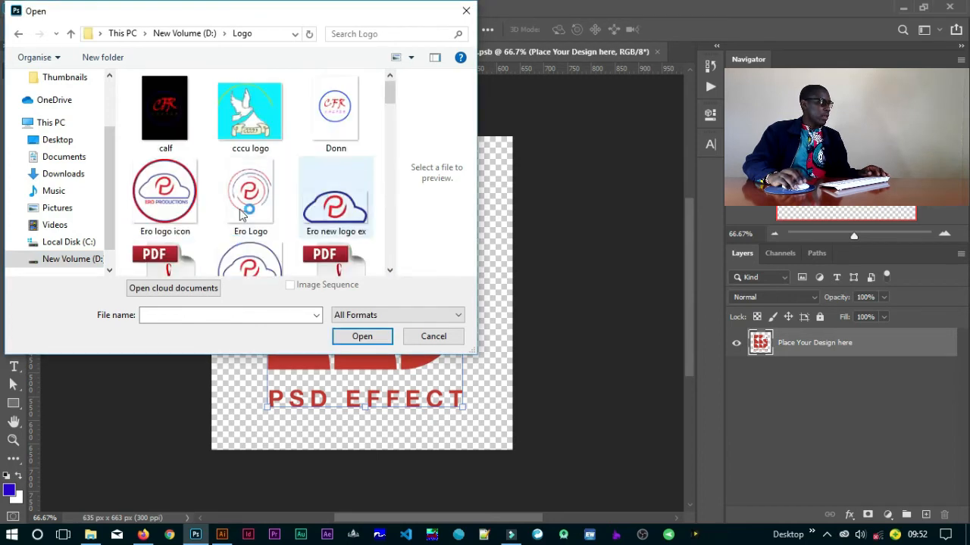
click(164, 193)
click(381, 340)
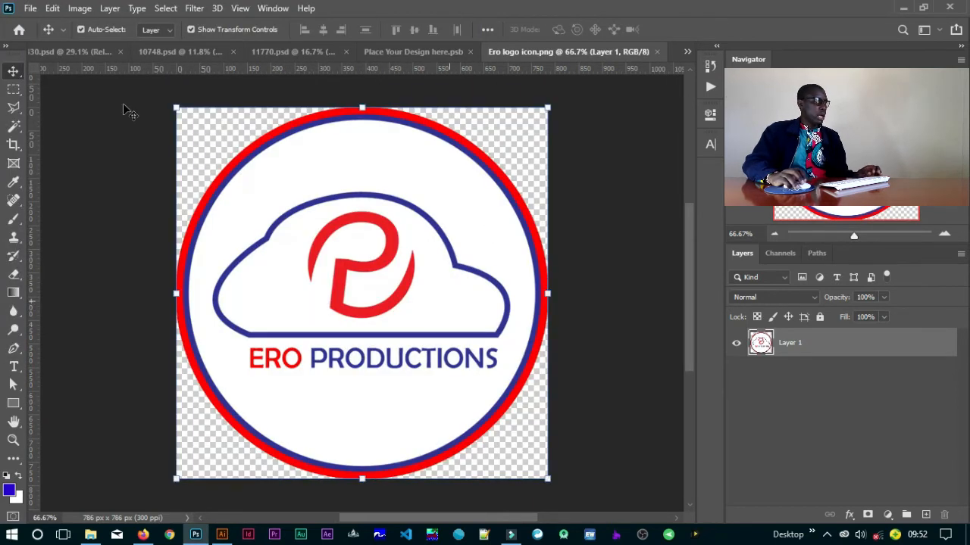
Step: Copy the Ero Productions logo and paste it into Place Your Design here.psb, accepting the colour profile conversion
click(50, 8)
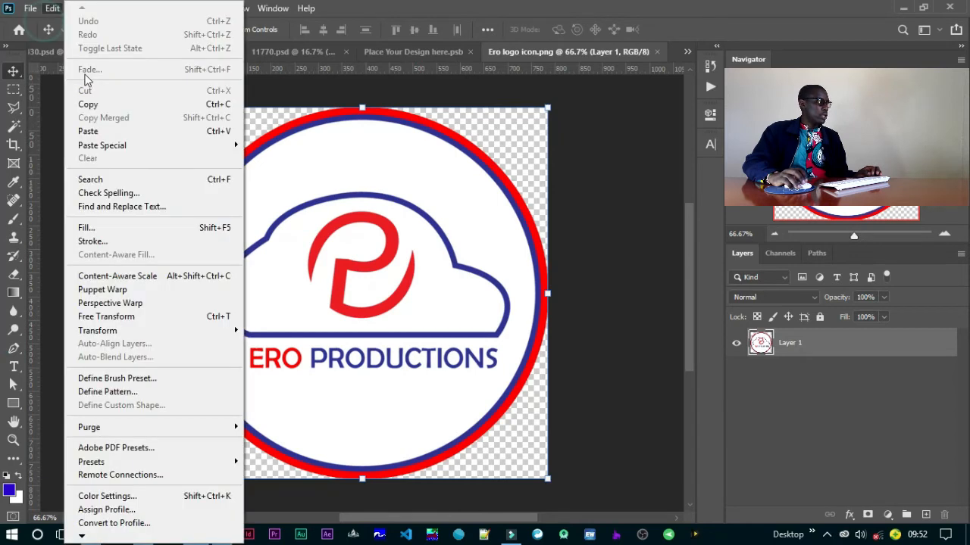
click(441, 59)
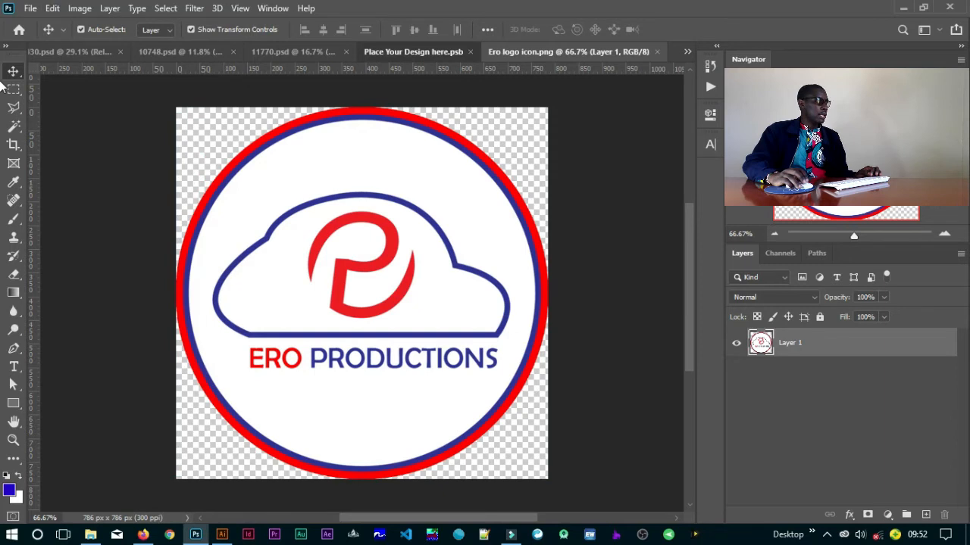
click(53, 9)
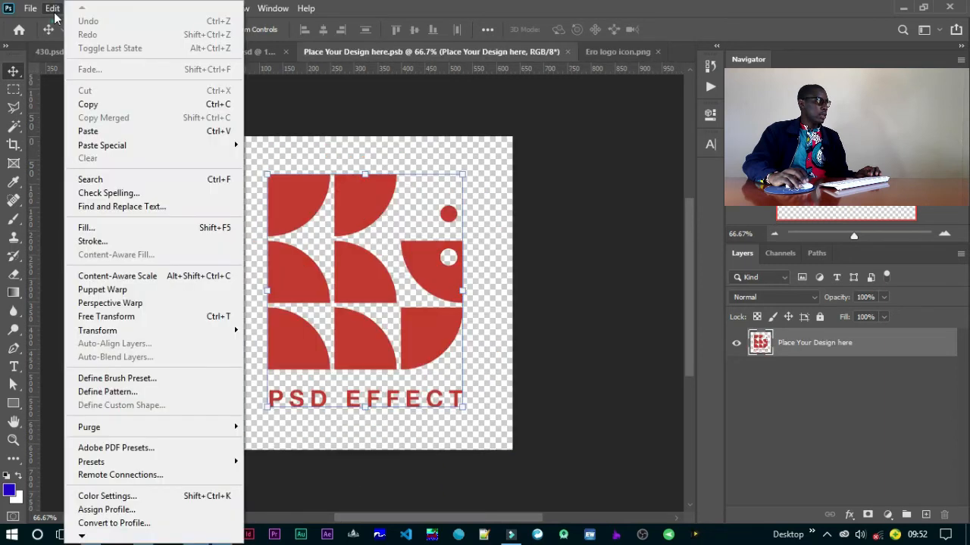
click(92, 131)
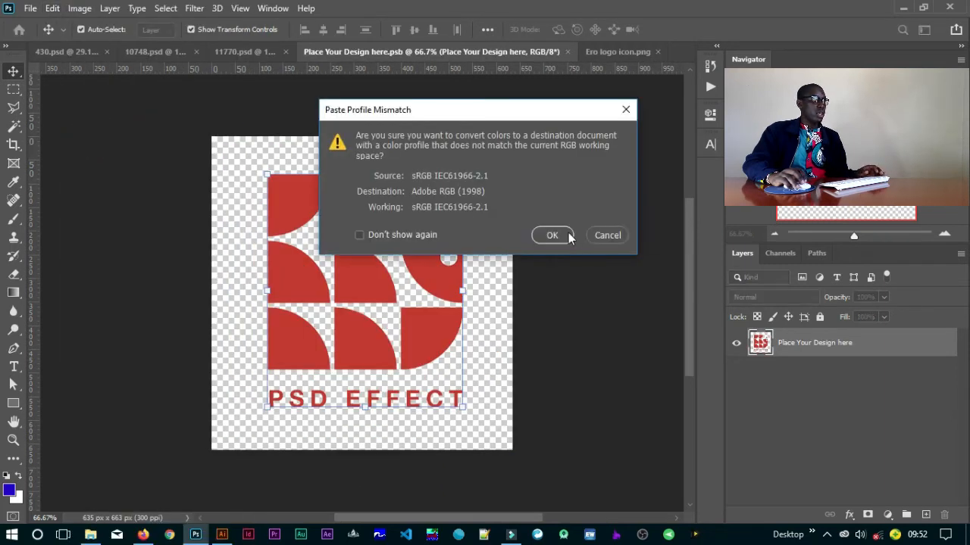
click(568, 234)
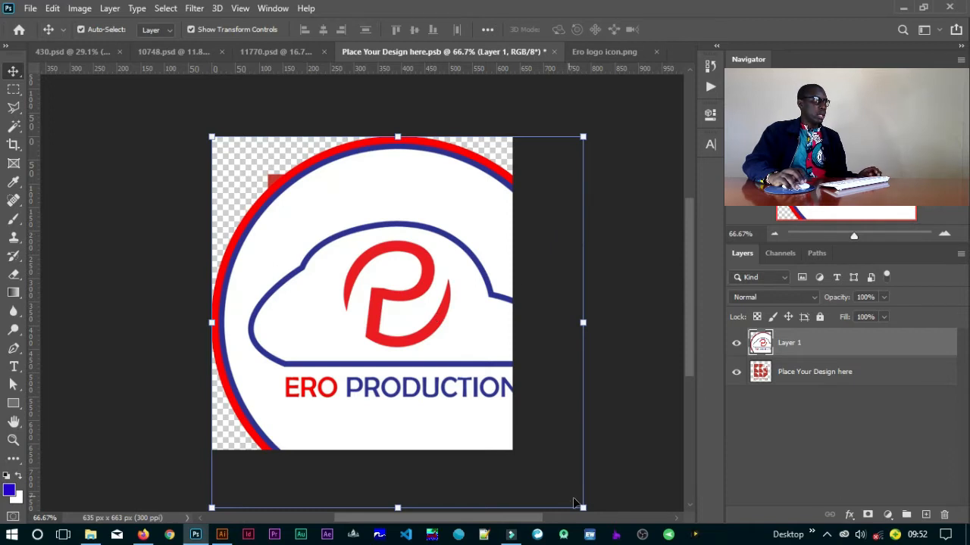
Step: Scale the pasted logo to about 76.59% and centre it on the canvas at about X 322 px, Y 336 px
drag(580, 505, 499, 412)
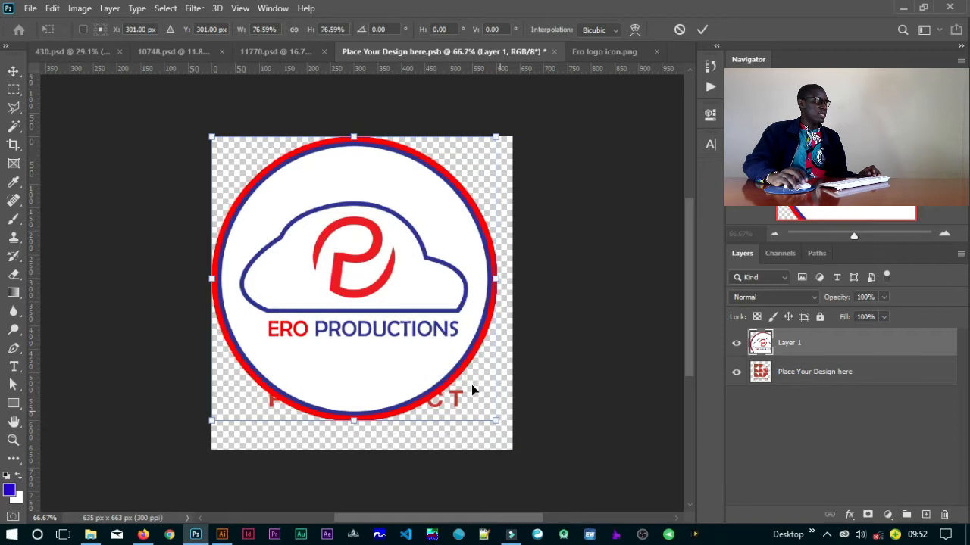
drag(431, 339, 453, 362)
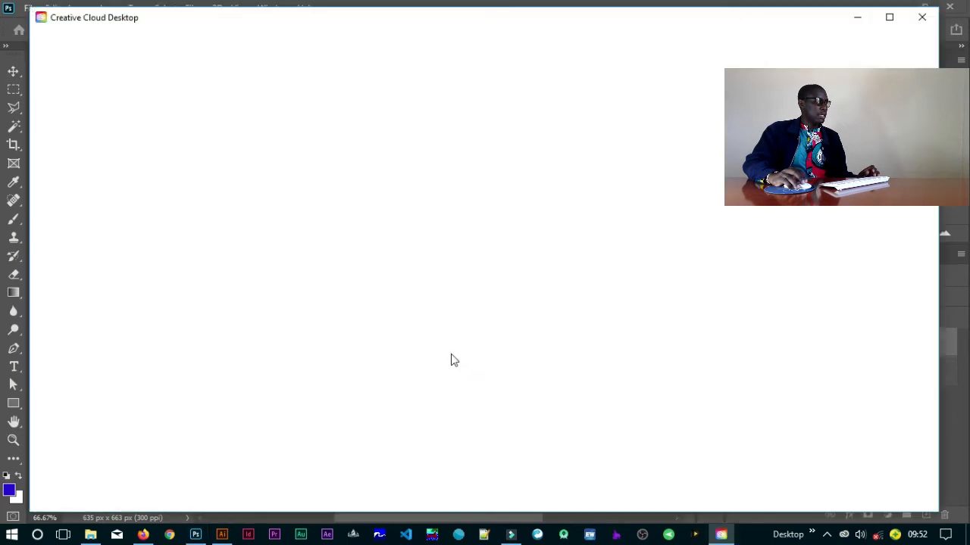
click(923, 18)
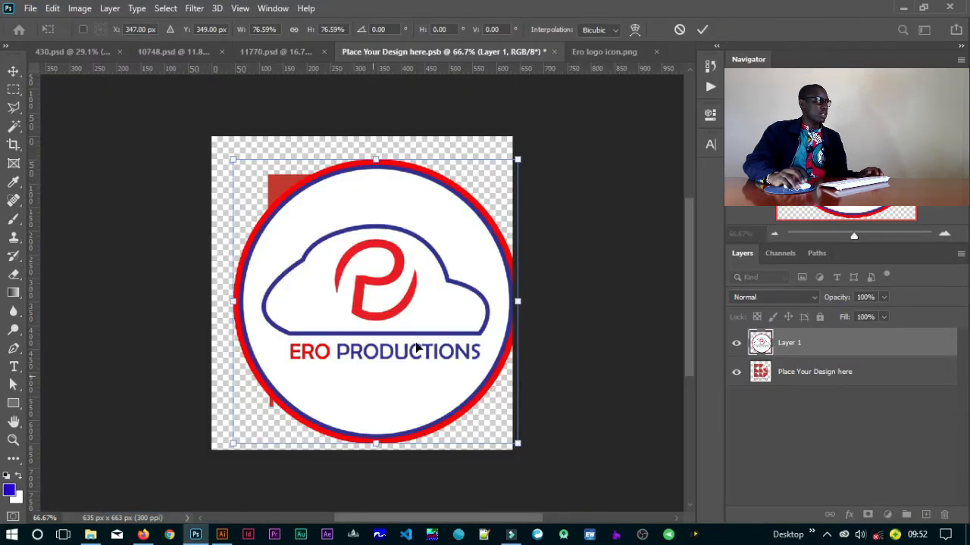
drag(416, 347, 404, 341)
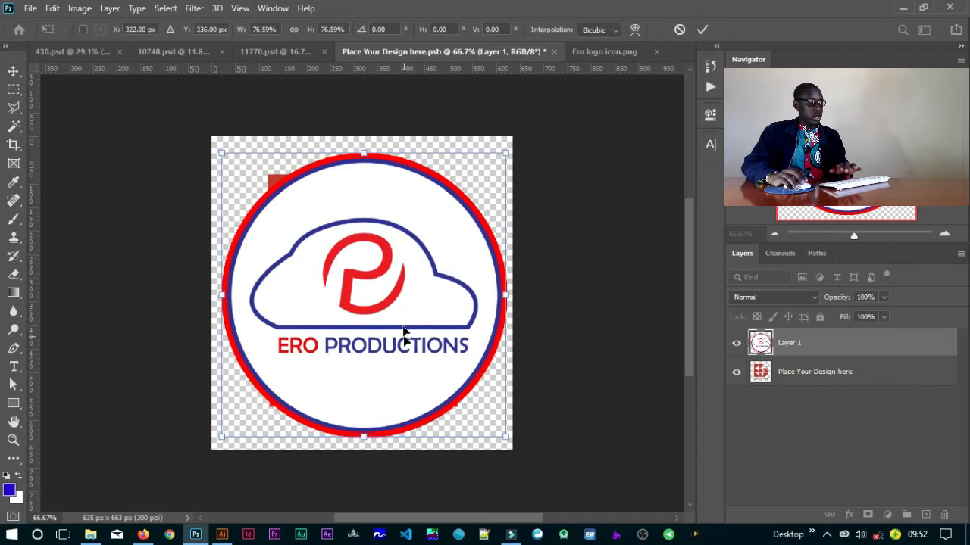
key(Return)
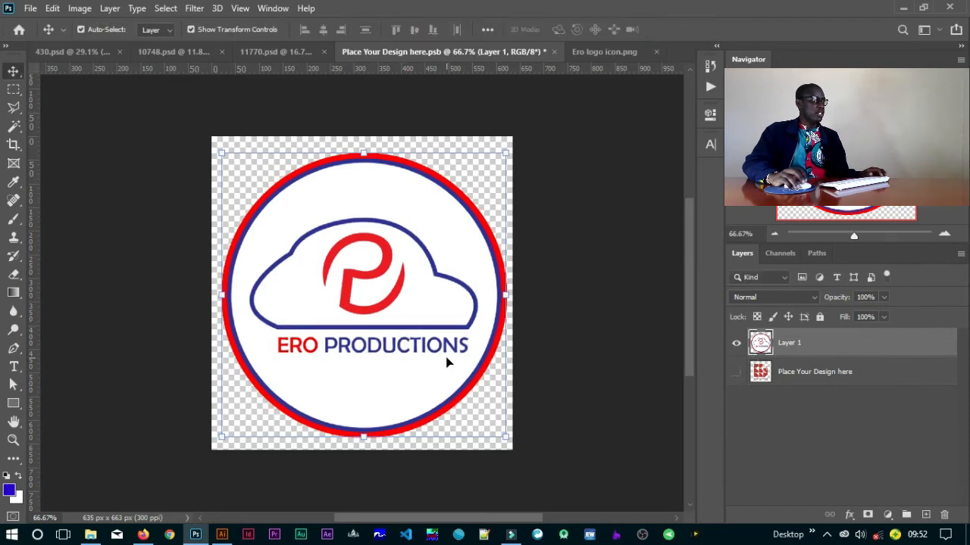
Step: Save the Place Your Design here.psb contents to update the smart object, and check the logo in 11770.psd
click(576, 375)
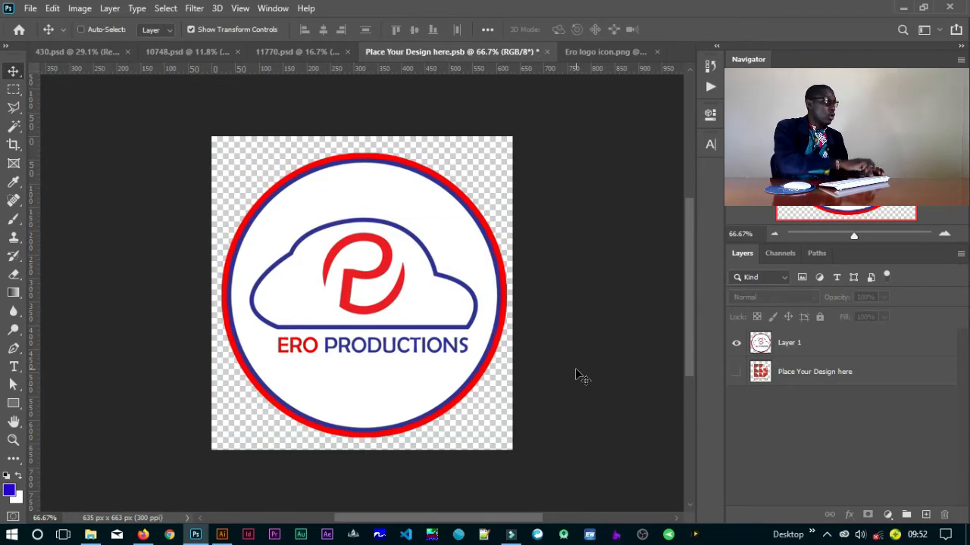
key(ctrl+s)
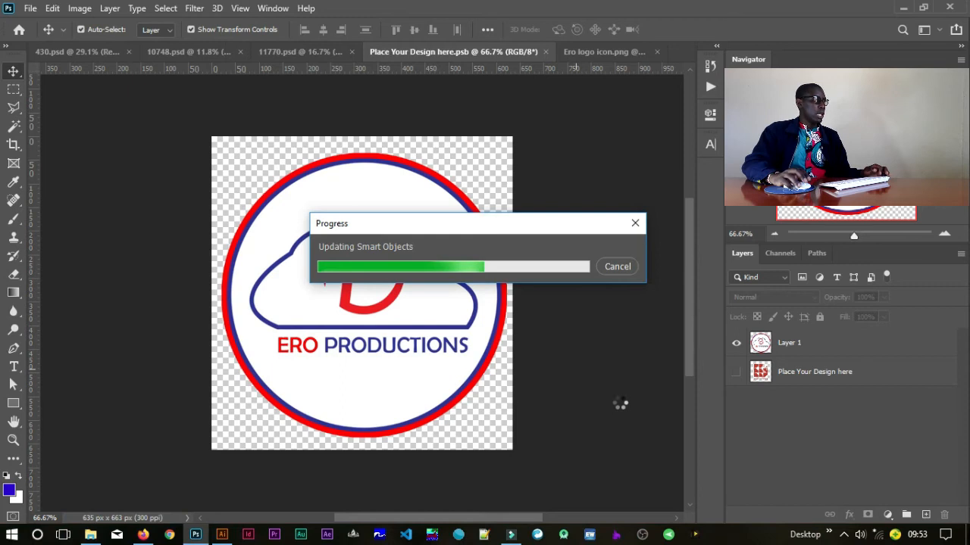
click(302, 53)
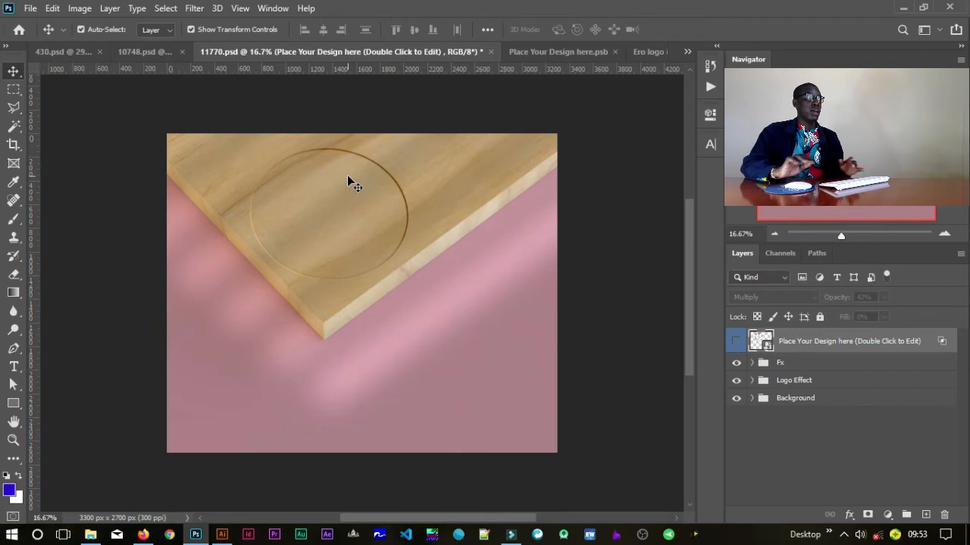
Step: Back in Place Your Design here.psb, scale the Ero Productions logo to about 80.90% and move it to about Y 321.5 px
click(532, 53)
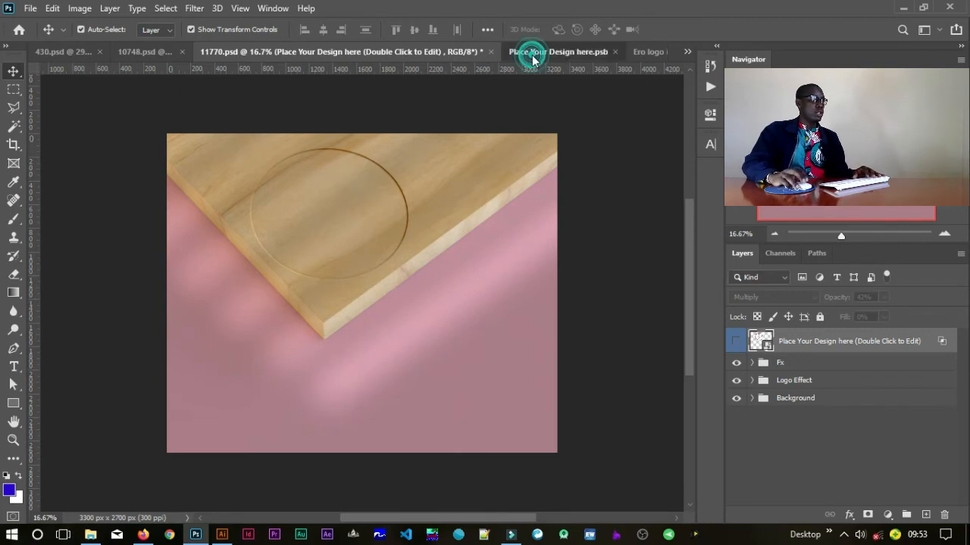
click(390, 353)
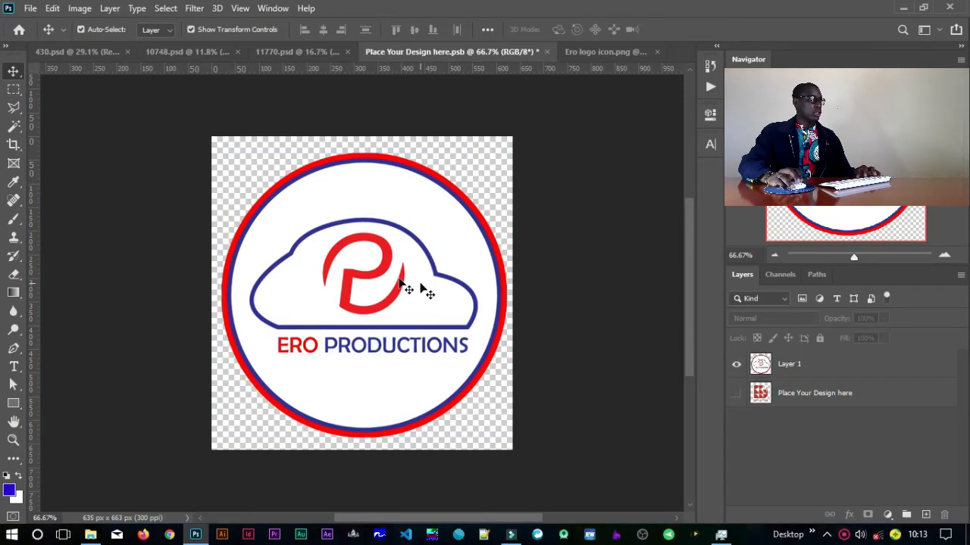
click(400, 282)
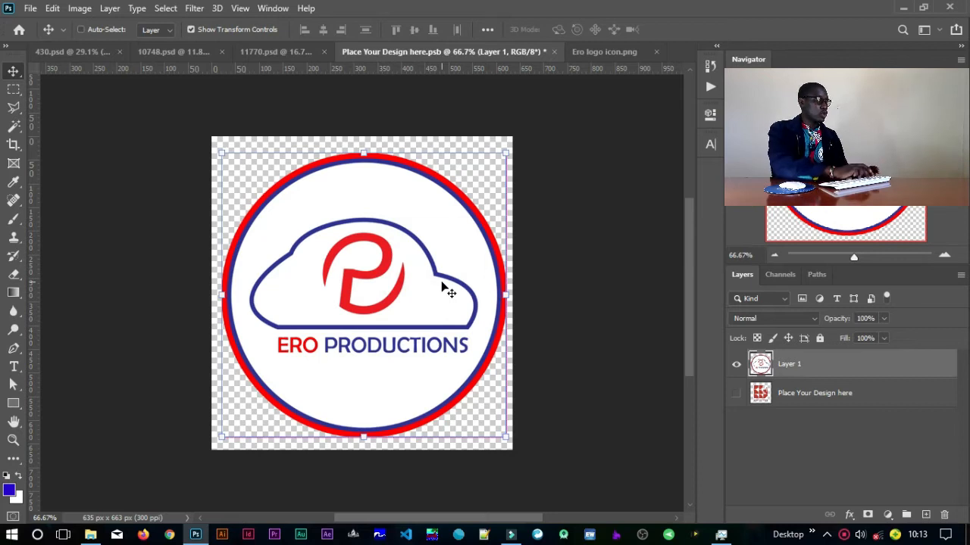
click(503, 151)
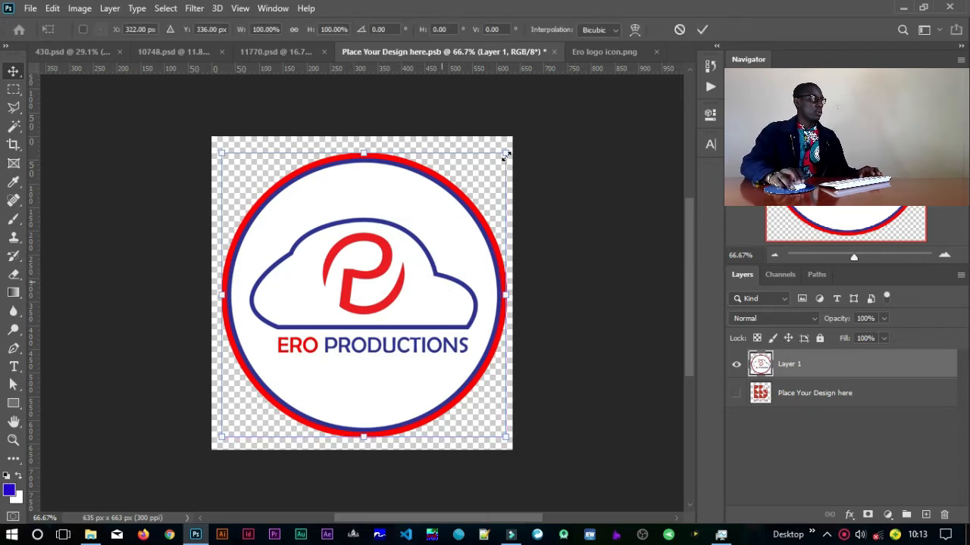
drag(503, 151, 477, 179)
drag(421, 281, 418, 273)
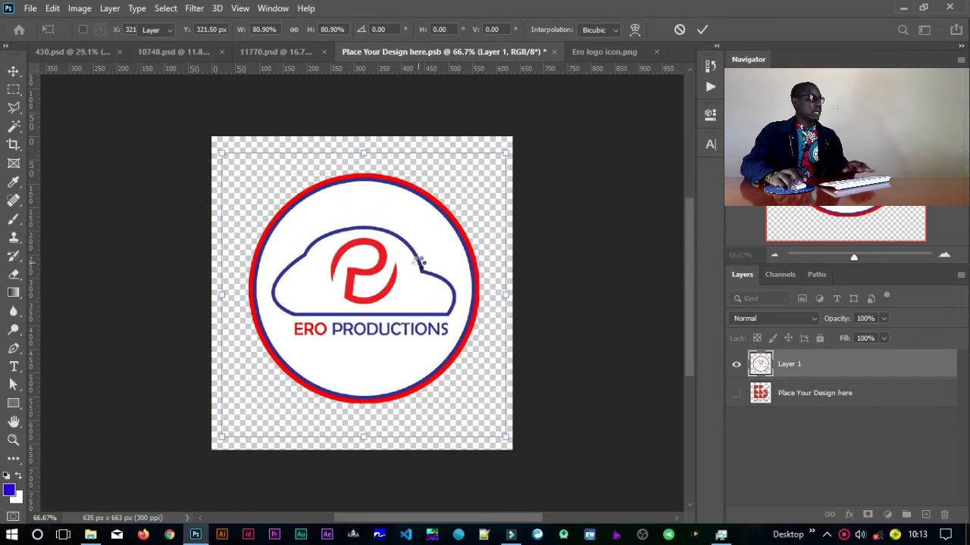
key(Return)
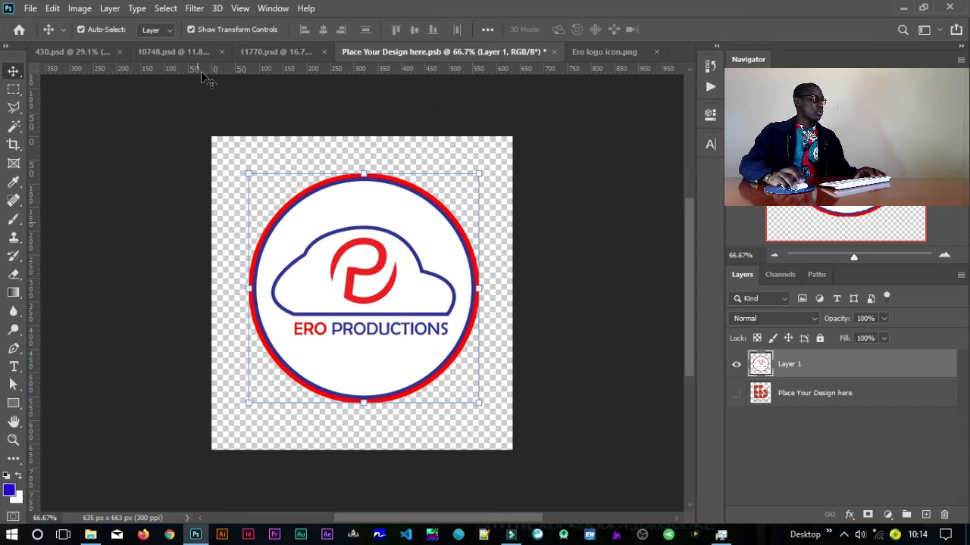
Step: Start a Color Range selection on the logo layer with Shadows as the selected range, keeping the logo in view beside the dialog
click(166, 8)
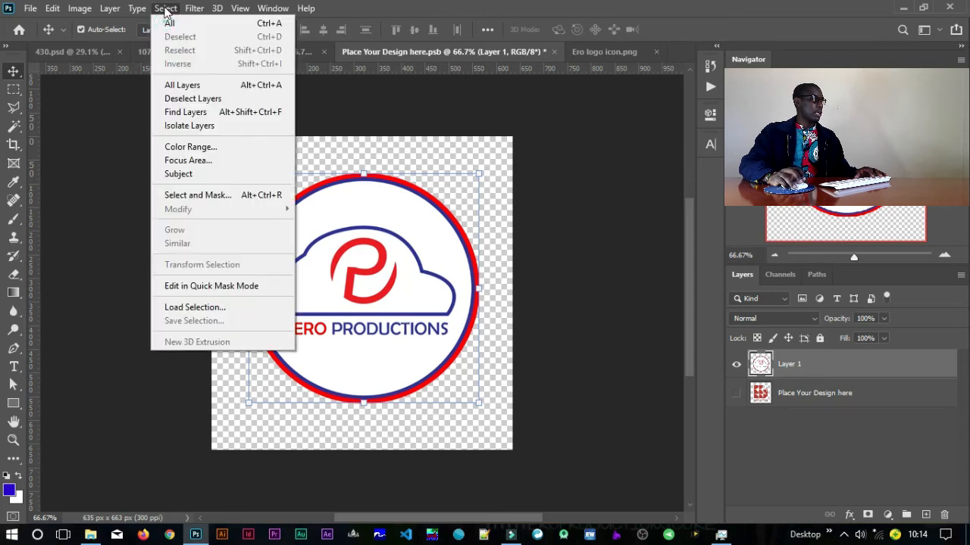
click(206, 147)
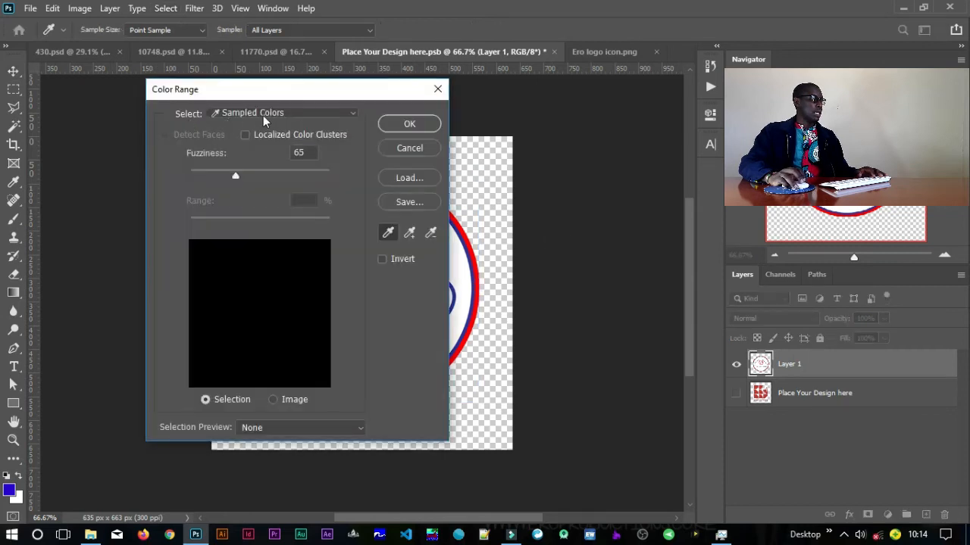
click(276, 113)
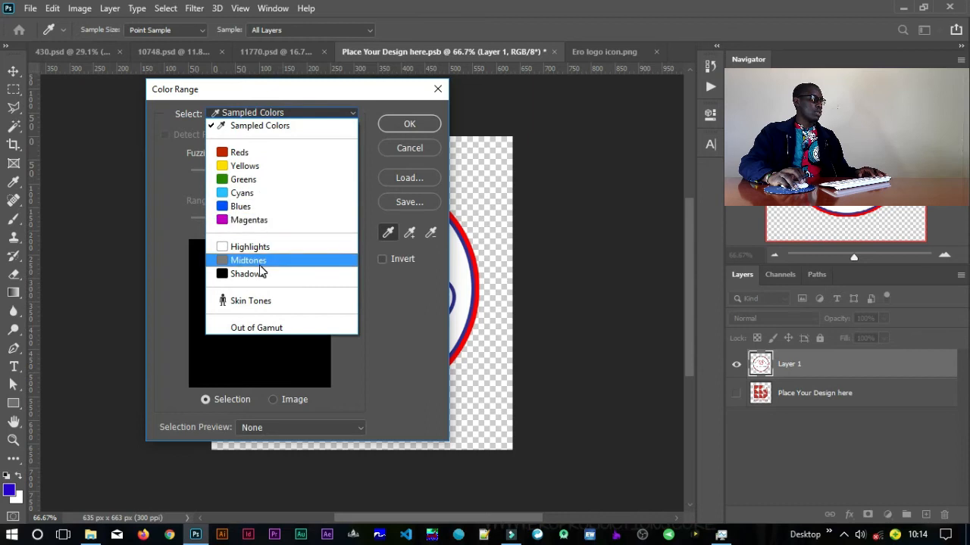
click(444, 93)
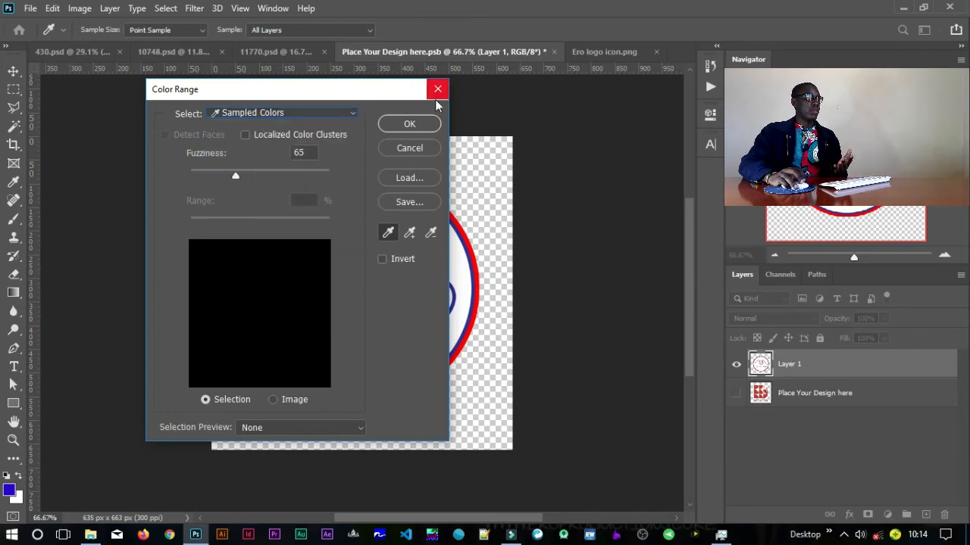
drag(328, 91, 187, 57)
key(ctrl)
drag(411, 297, 529, 279)
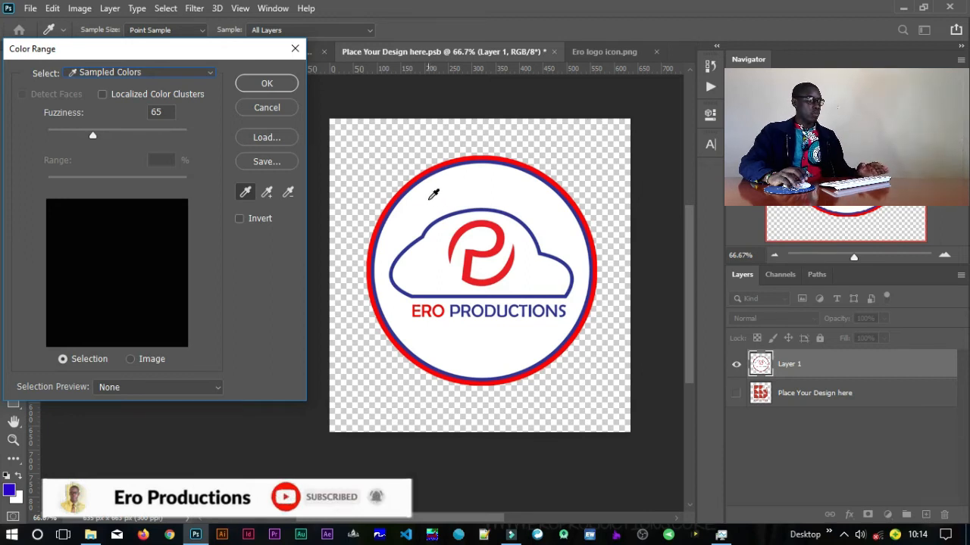
click(129, 72)
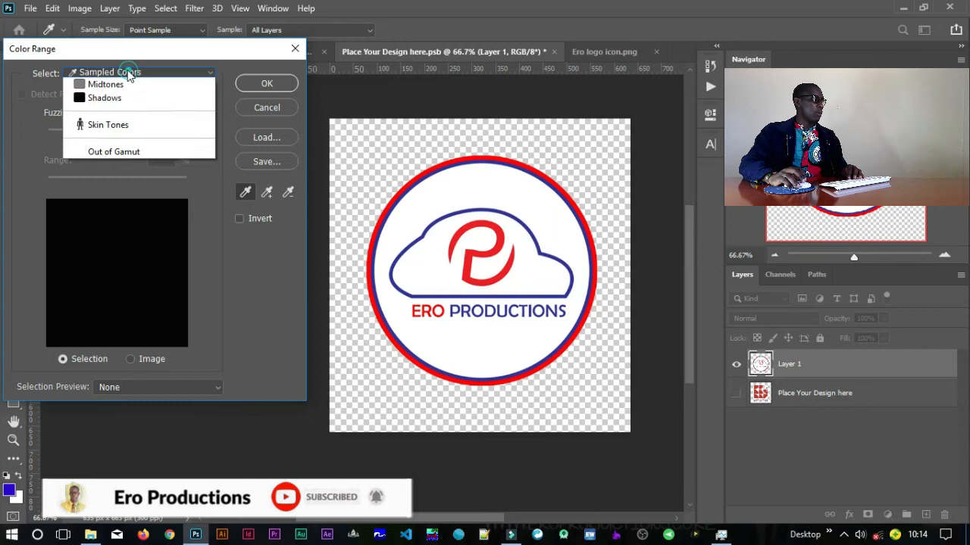
click(111, 235)
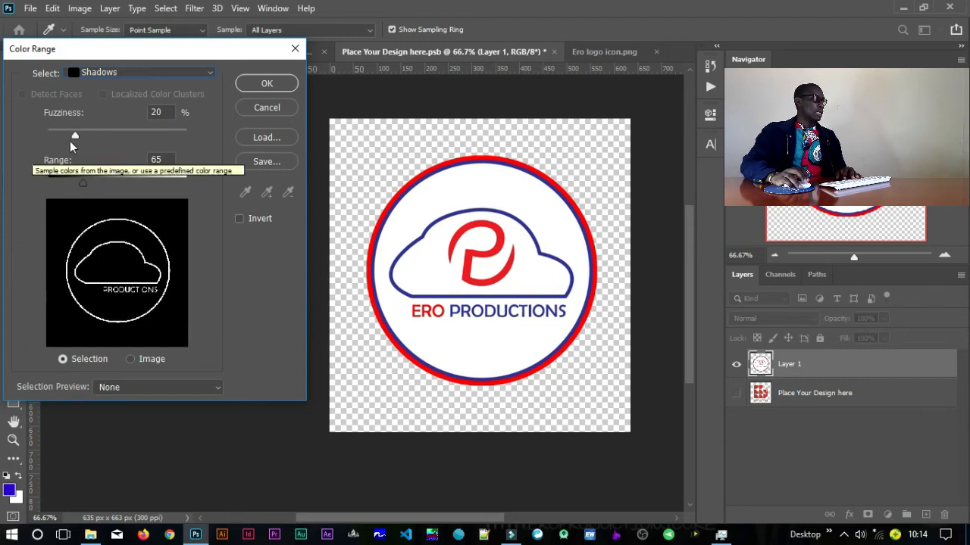
Step: Set the Color Range fuzziness to 76% and range to 242, and apply it to select the logo's lines and text
drag(77, 140, 150, 138)
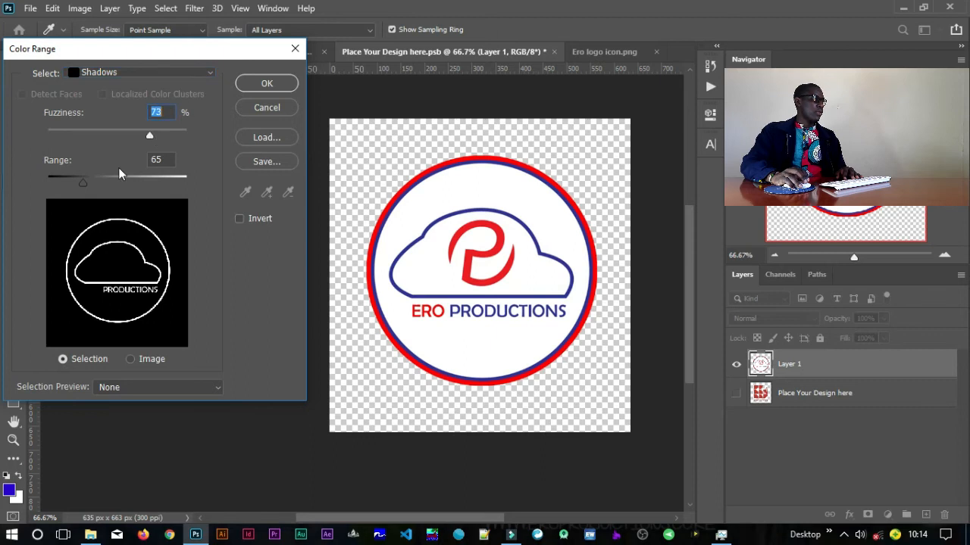
drag(84, 184, 160, 183)
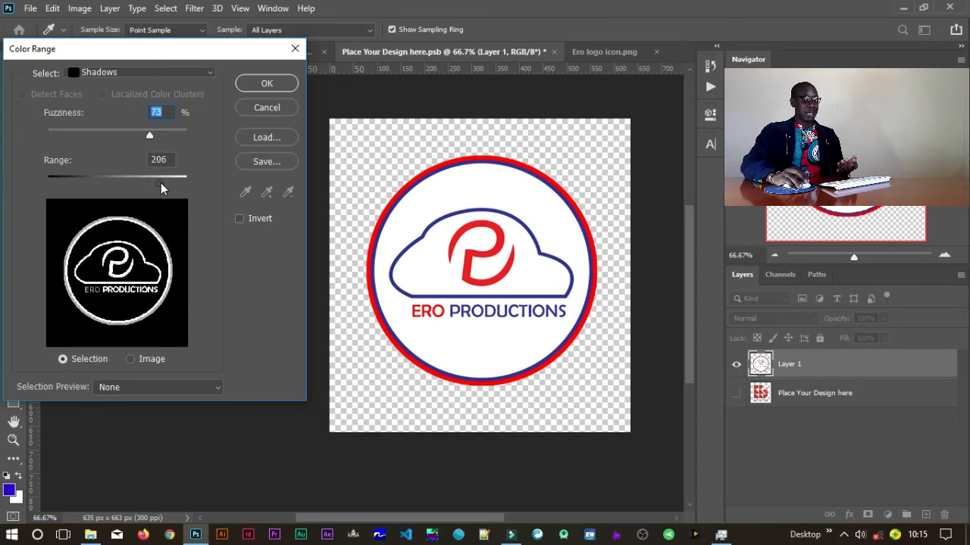
drag(161, 183, 181, 181)
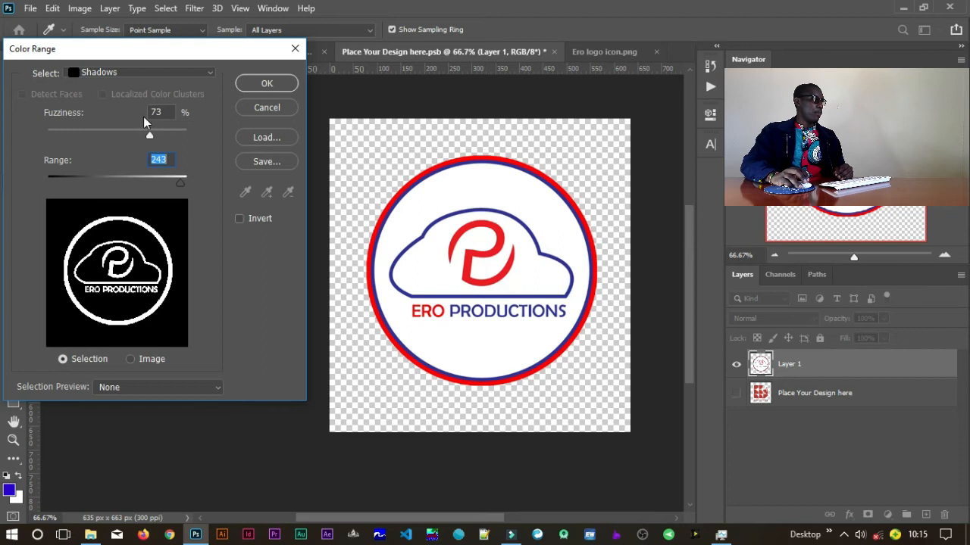
drag(152, 132, 156, 134)
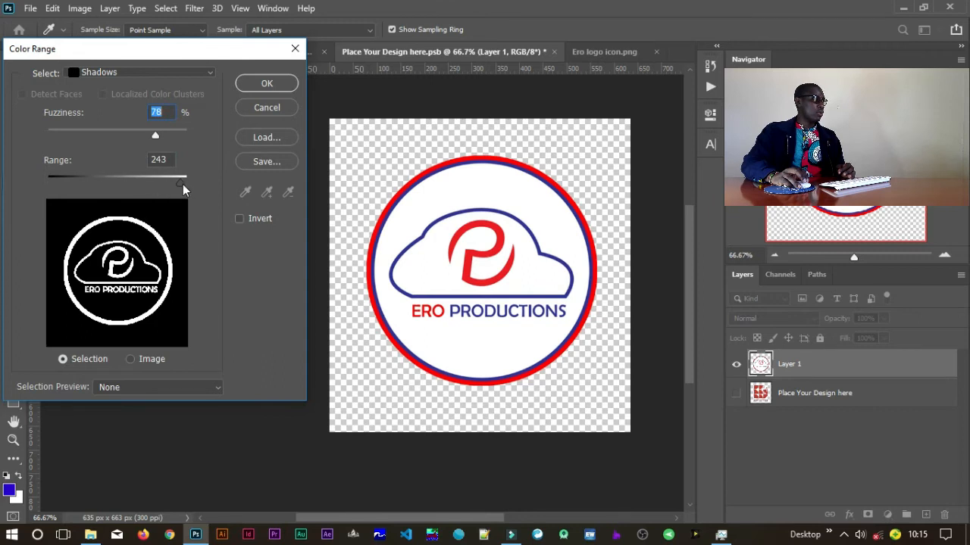
drag(181, 181, 187, 186)
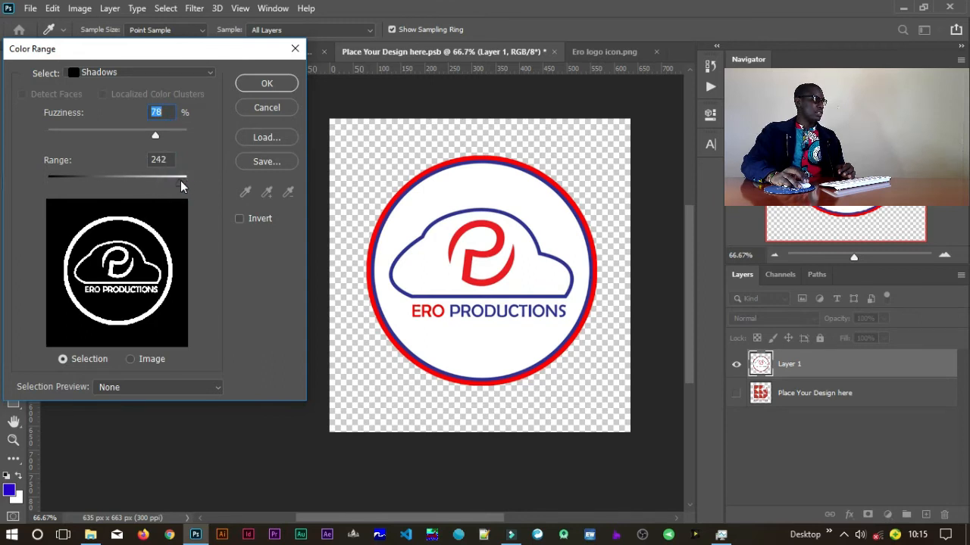
drag(156, 137, 162, 136)
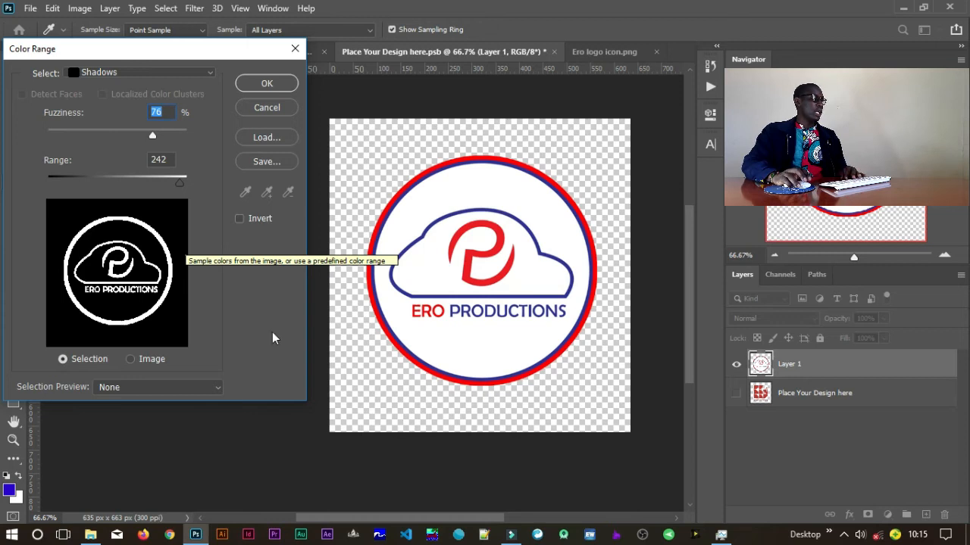
click(269, 89)
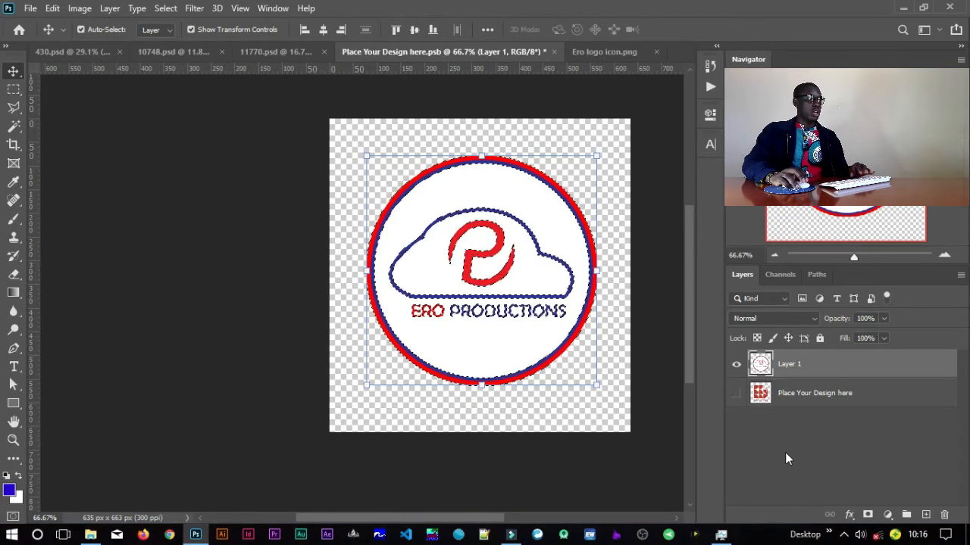
Step: Add a Solid Color fill layer in black (000000) over the selected logo artwork
click(887, 515)
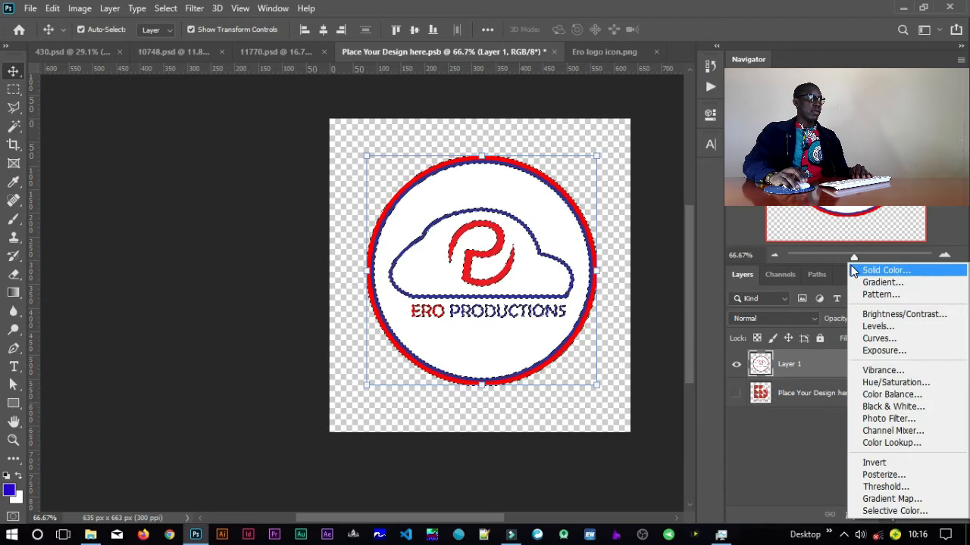
click(852, 270)
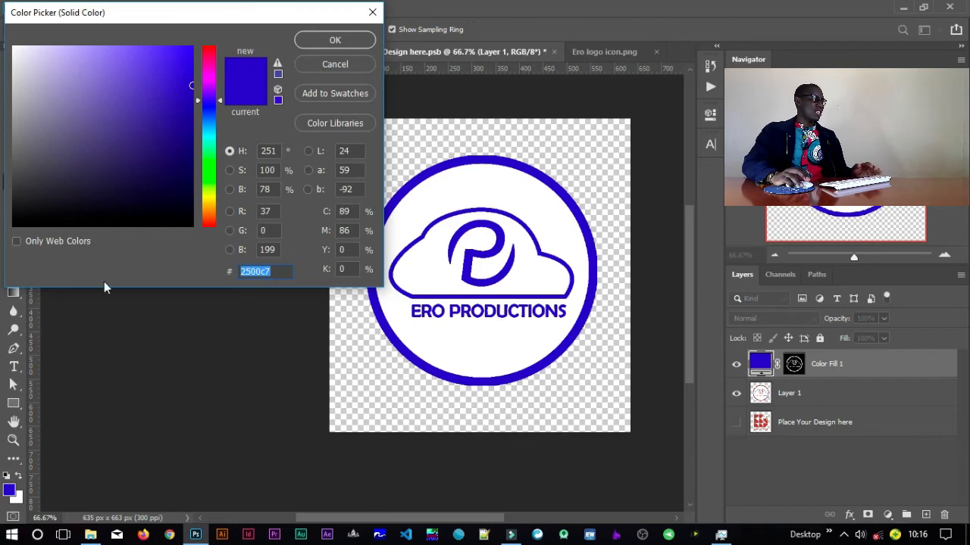
drag(160, 223, 193, 227)
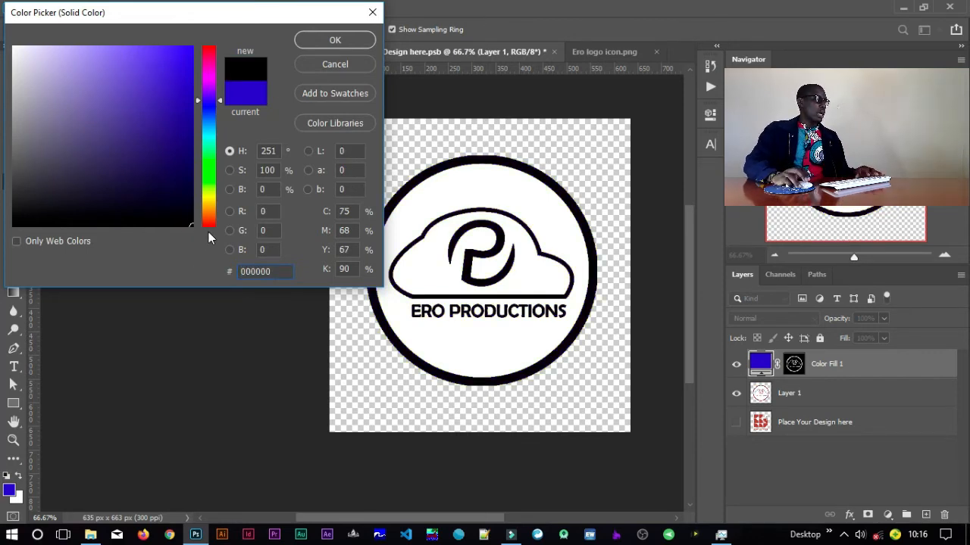
click(320, 41)
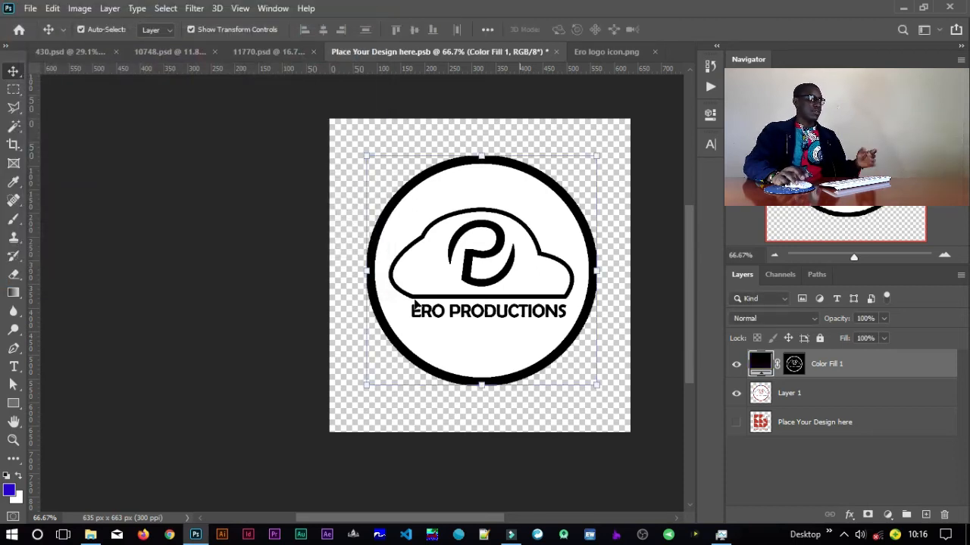
Step: Hide Layer 1 and save Place Your Design here.psb to update the engraved logo in the 11770.psd mockup
click(735, 393)
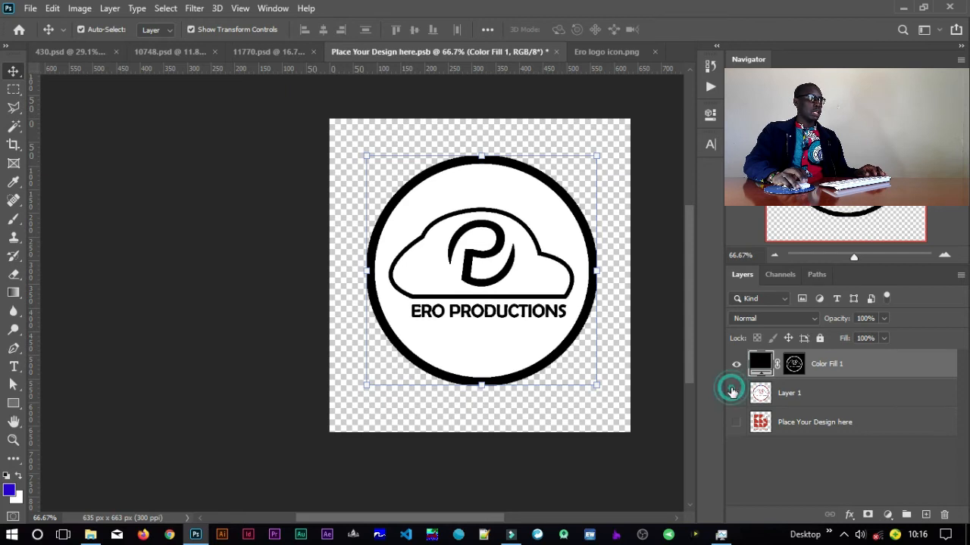
click(250, 405)
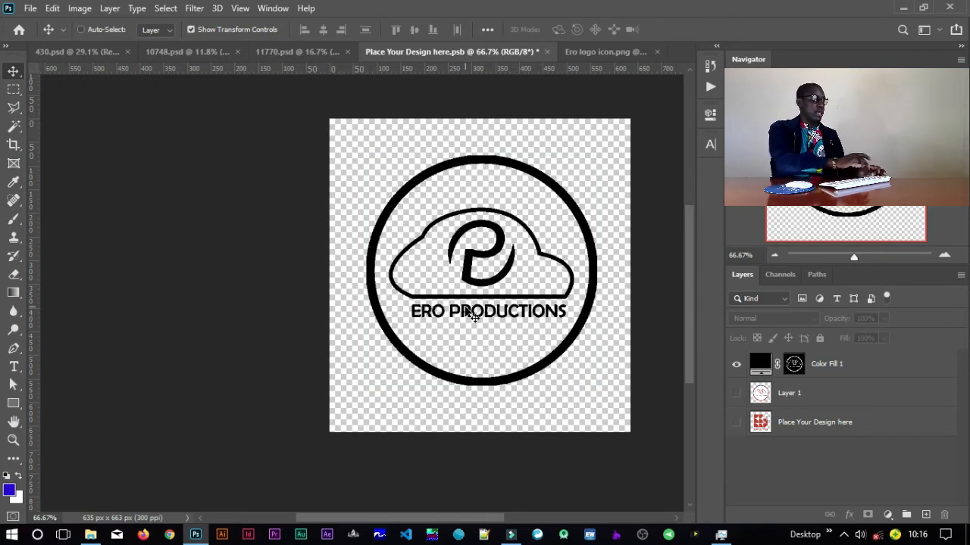
key(ctrl+s)
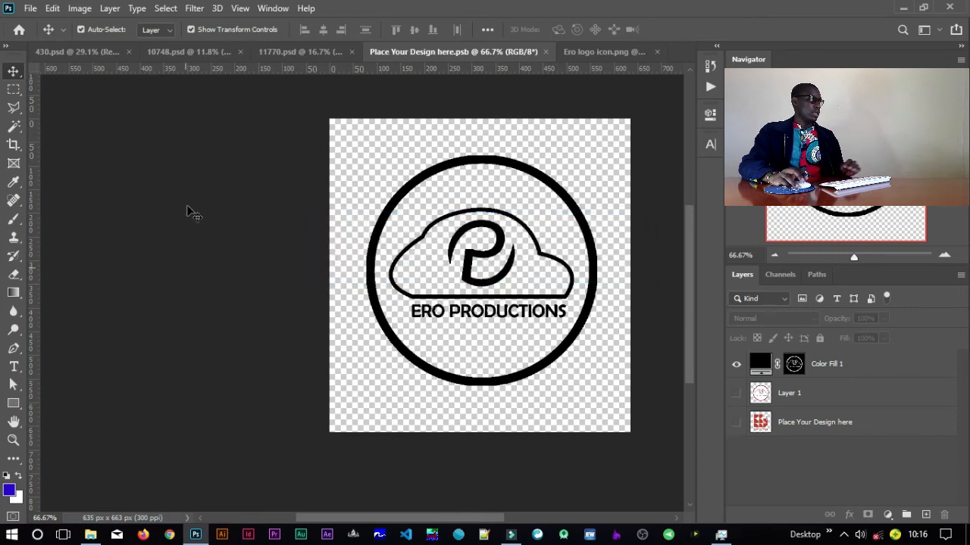
click(291, 54)
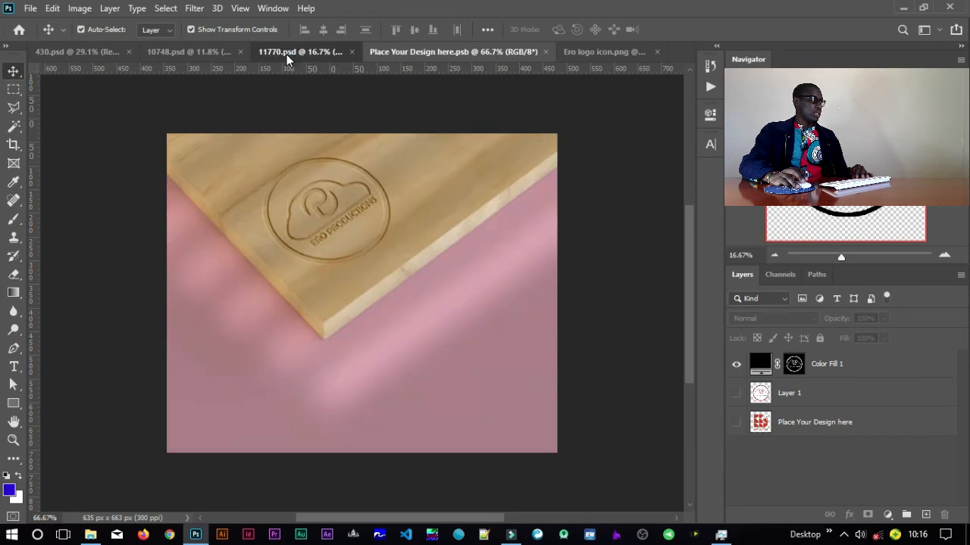
drag(326, 211, 453, 235)
drag(396, 218, 438, 279)
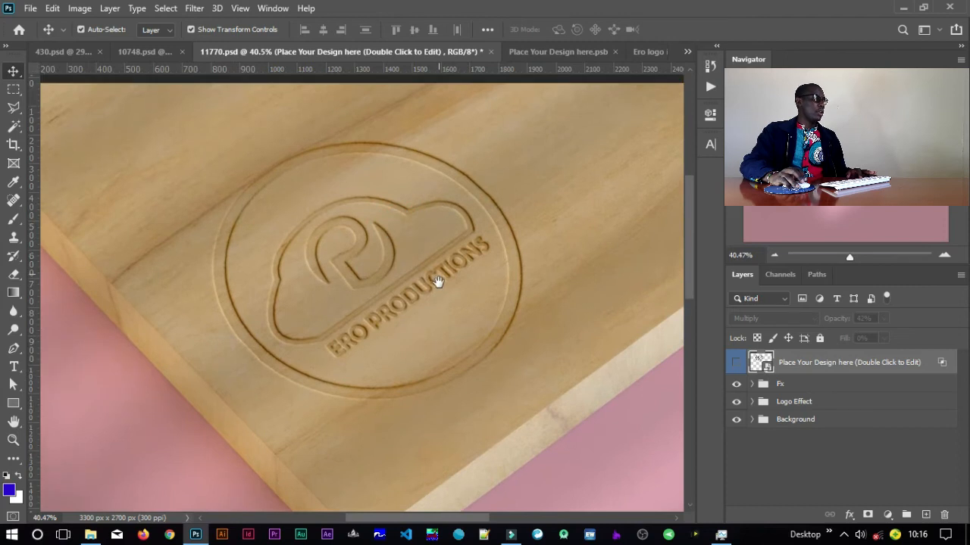
Step: Move the black logo slightly lower on the Place Your Design here.psb canvas and save the smart object contents
click(541, 53)
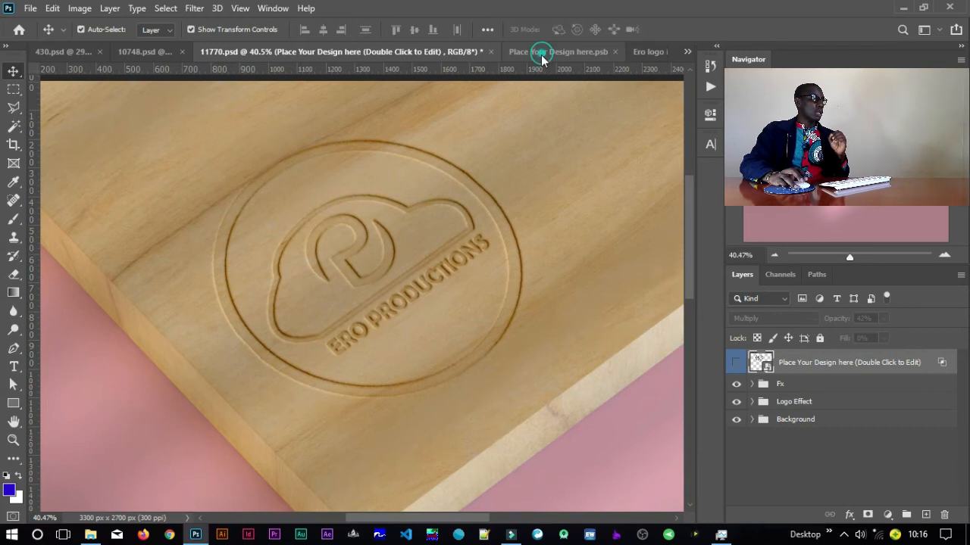
drag(463, 273, 468, 302)
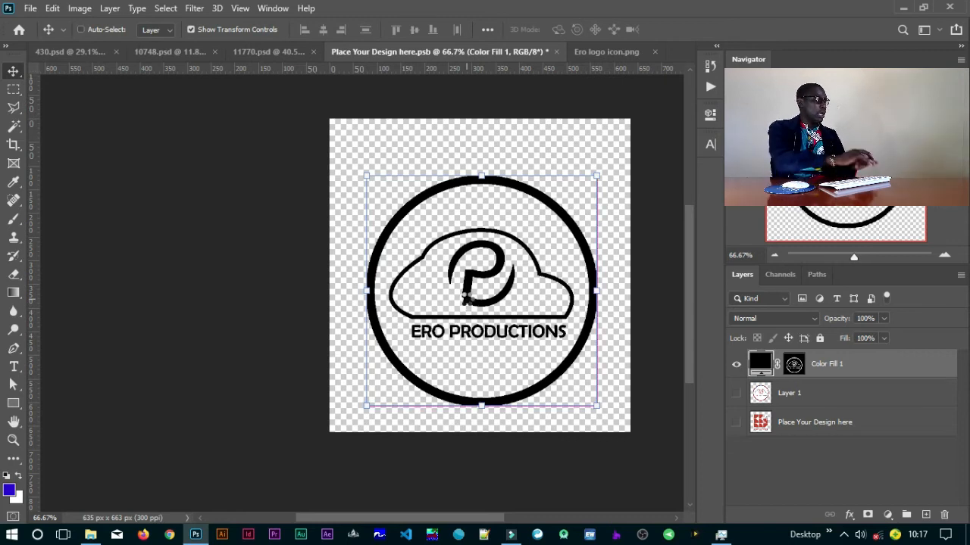
key(ctrl+s)
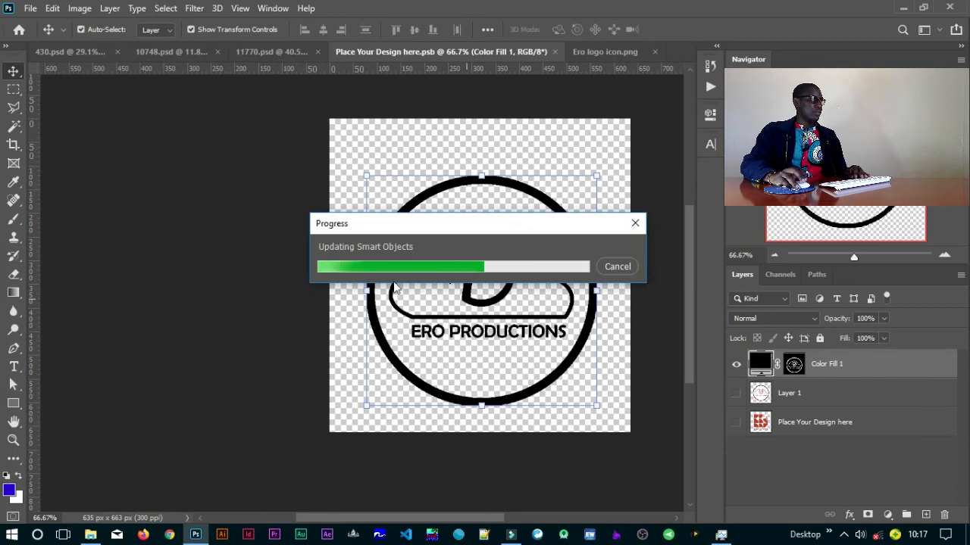
Step: Check the engraved logo in the 11770.psd mockup, and close Place Your Design here.psb and Ero logo icon.png
click(265, 50)
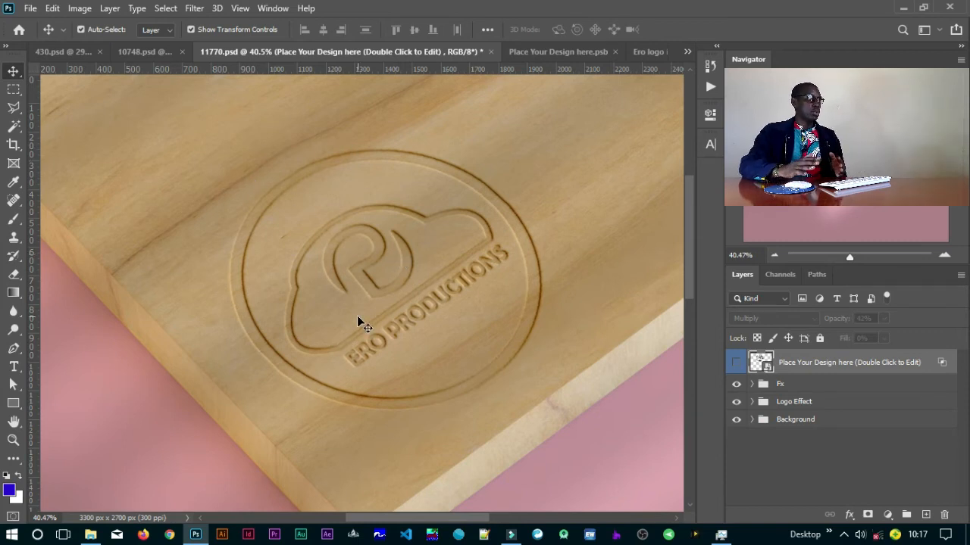
key(ctrl)
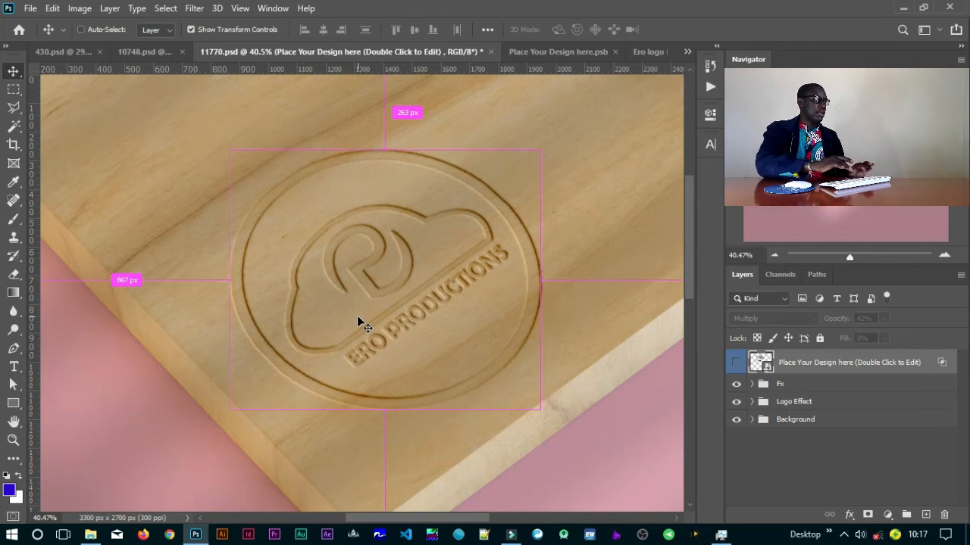
key(ctrl+0)
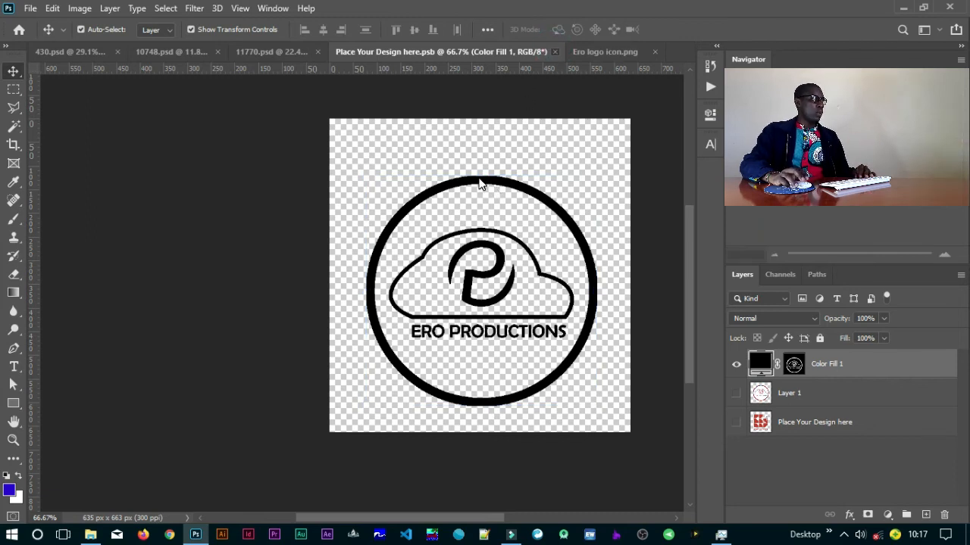
key(ctrl+w)
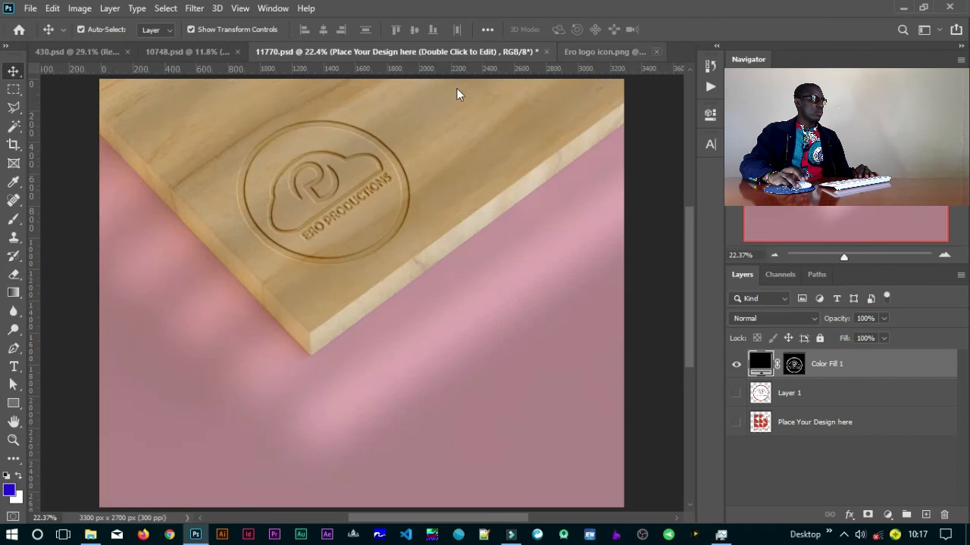
click(618, 53)
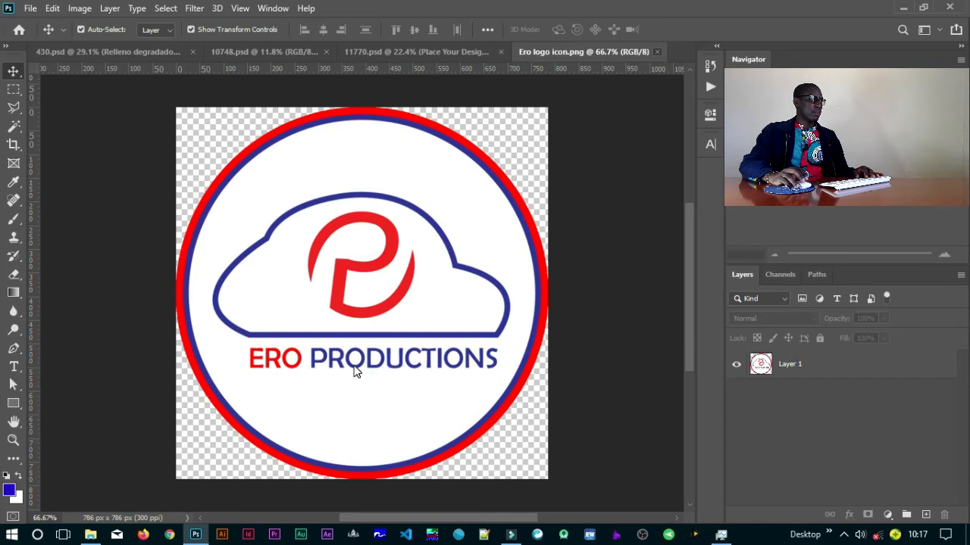
key(ctrl+w)
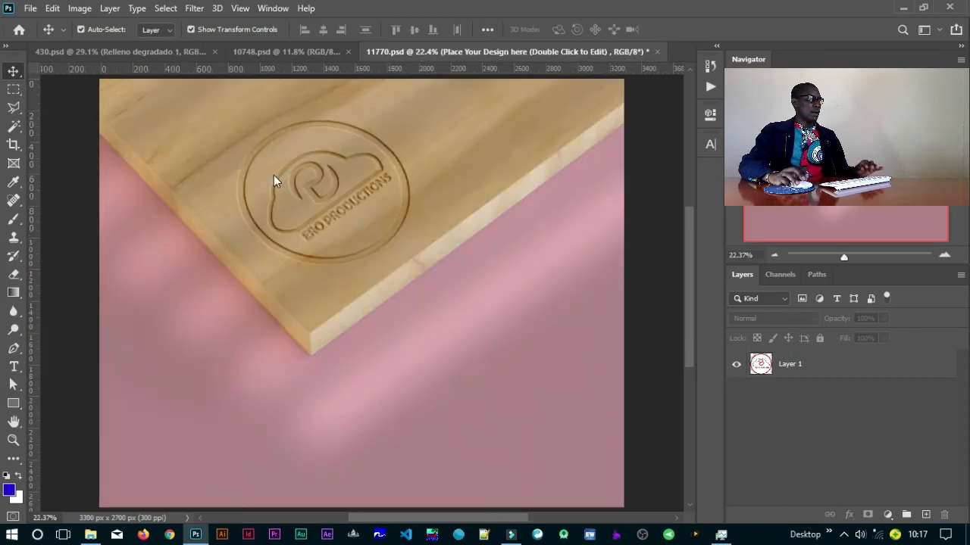
Step: Open 1706.psd from the mexican-restaurant-mock-up folder inside Downloads > MockUps
click(30, 9)
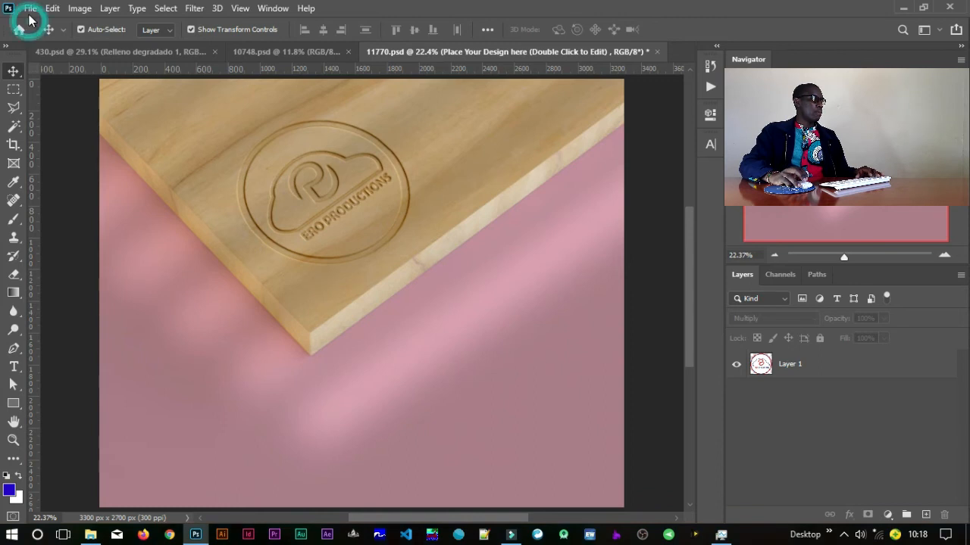
click(42, 38)
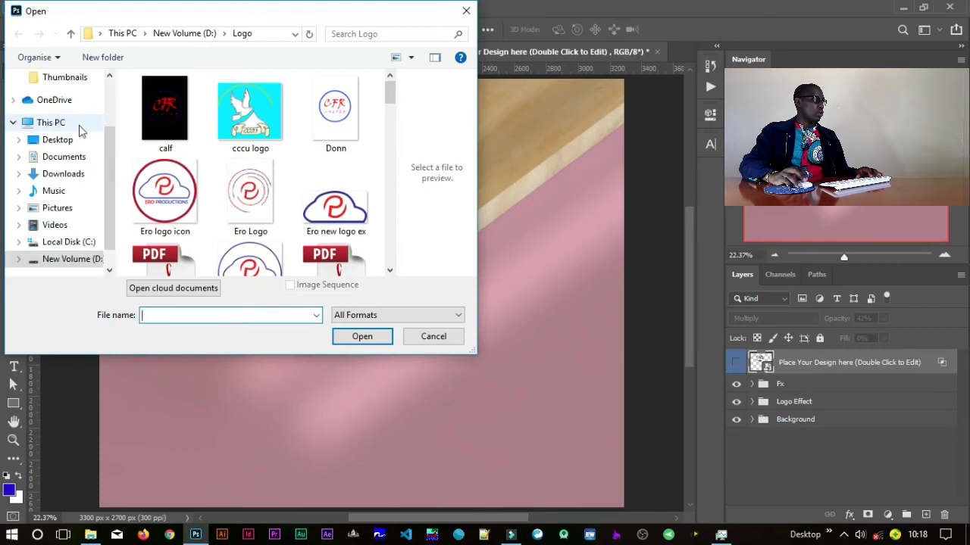
click(75, 176)
scroll(334, 199, down, 3)
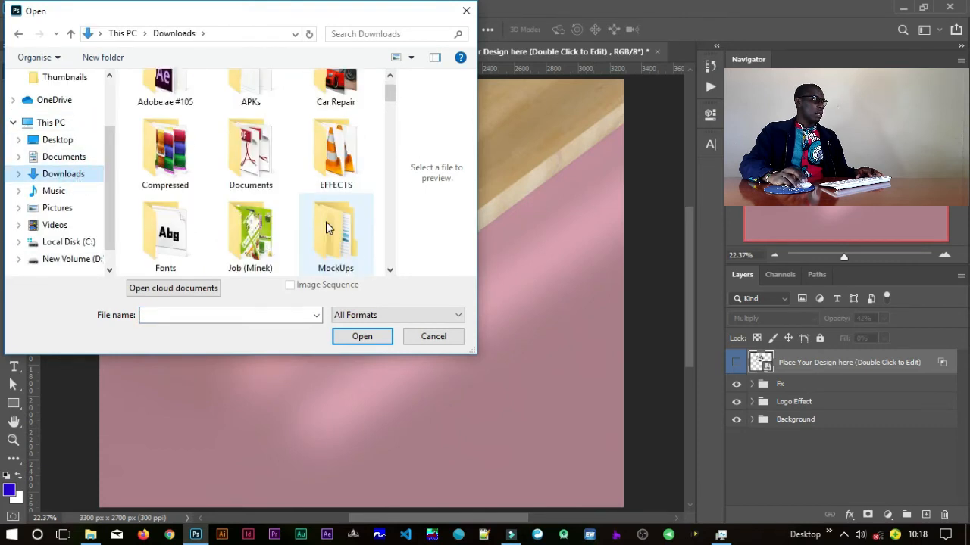
click(339, 163)
double_click(337, 163)
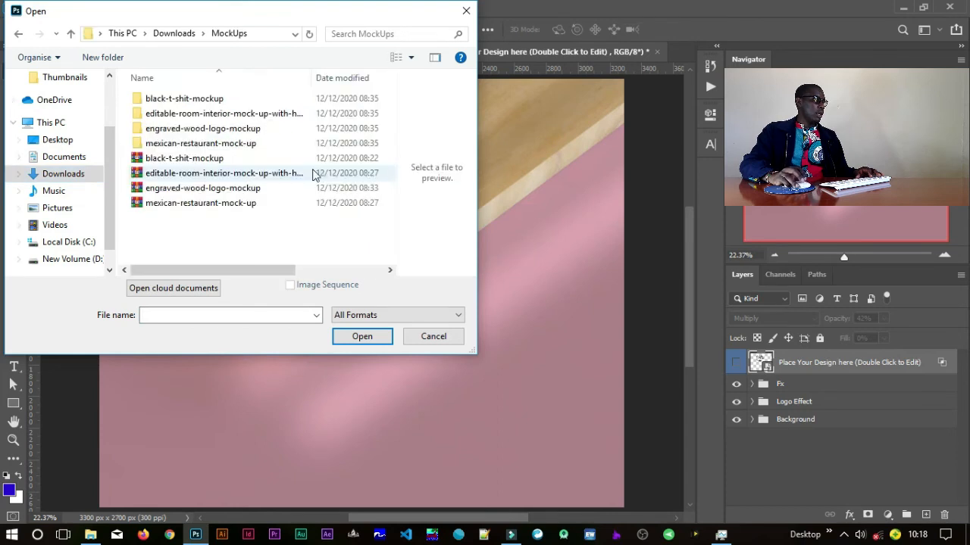
click(212, 146)
double_click(212, 145)
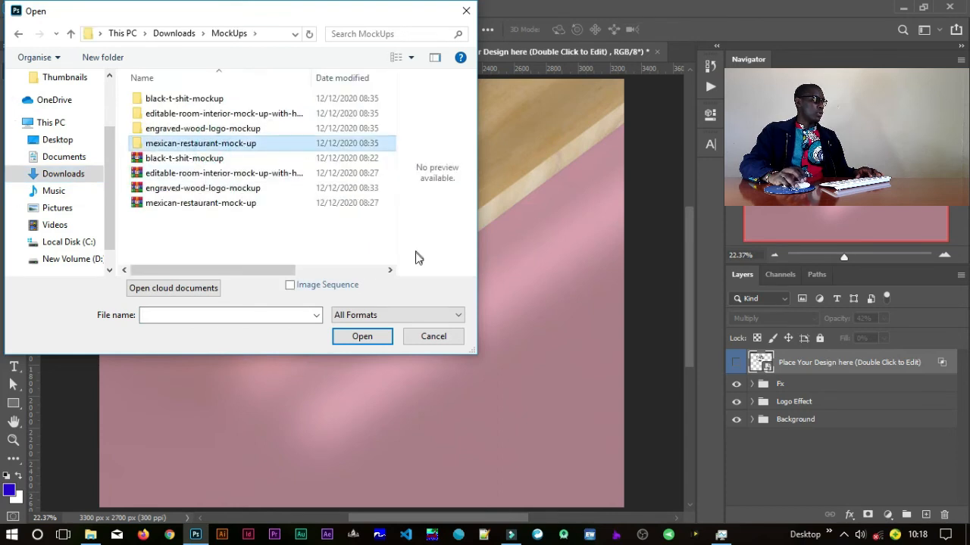
click(267, 128)
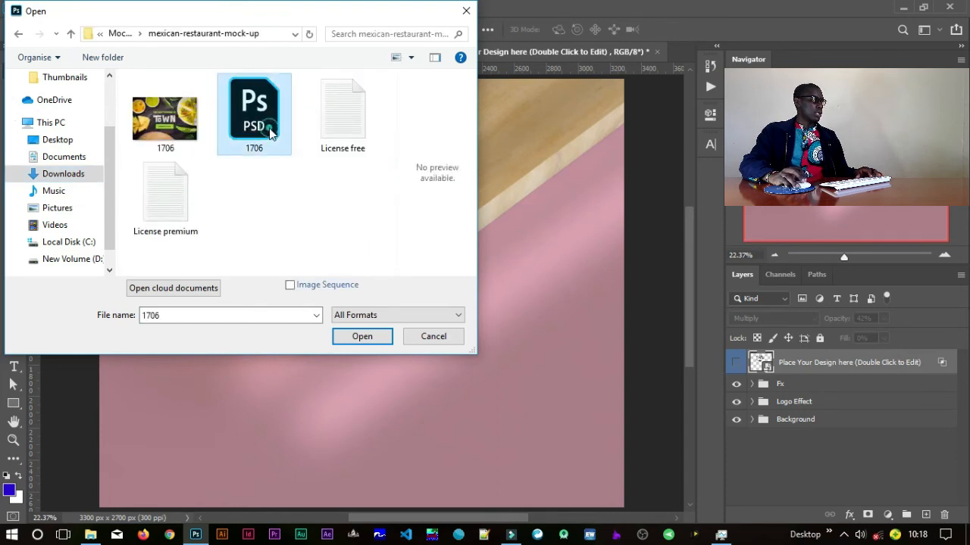
click(361, 338)
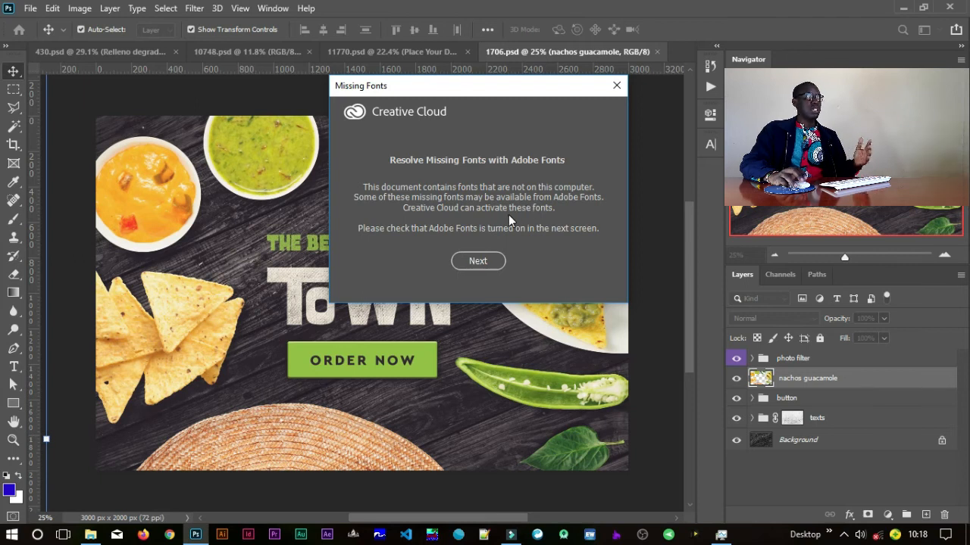
Step: Leave the missing fonts CuccioloRough and CeraPro Bold unresolved in 1706.psd
drag(482, 88, 161, 70)
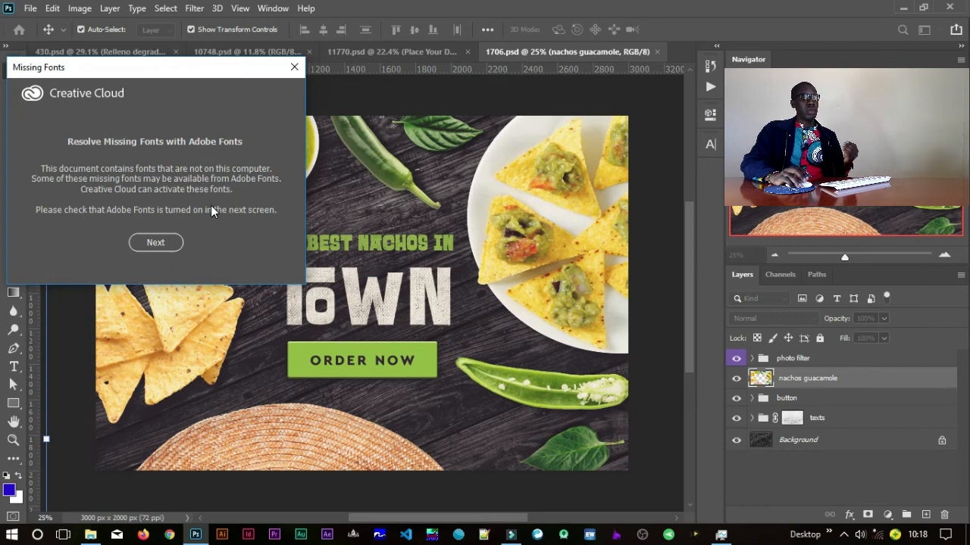
click(294, 67)
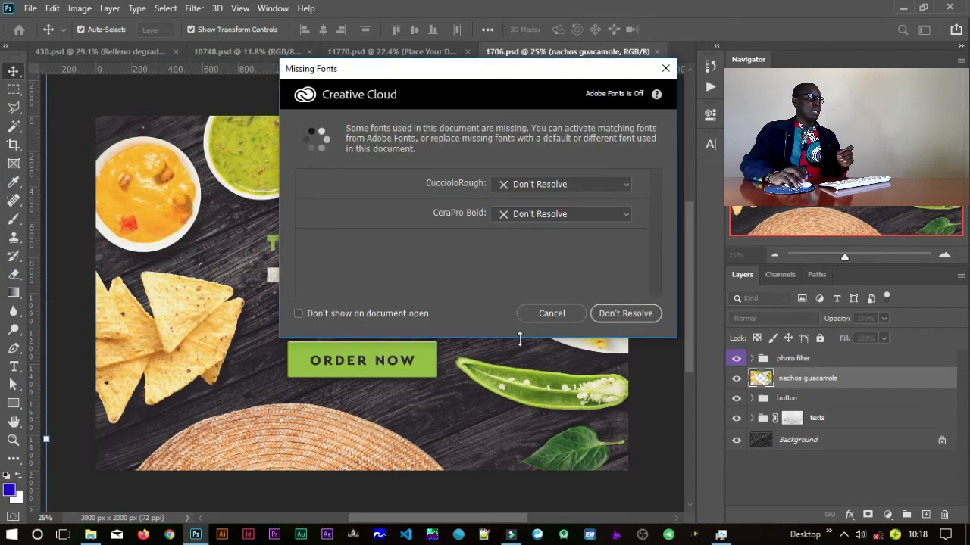
click(606, 311)
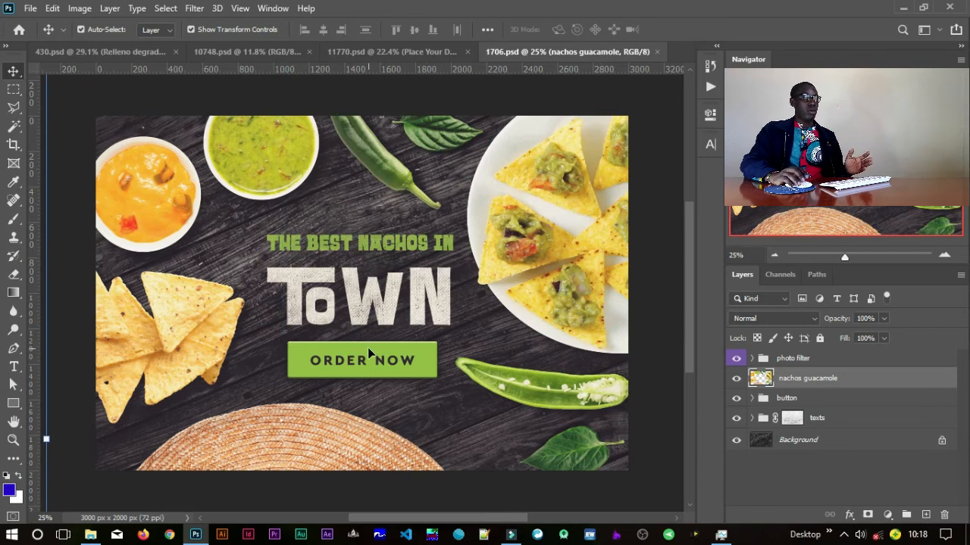
Step: Examine the Retro subgroups and adjustment layers inside the photo filter group, and collapse the group again
click(754, 356)
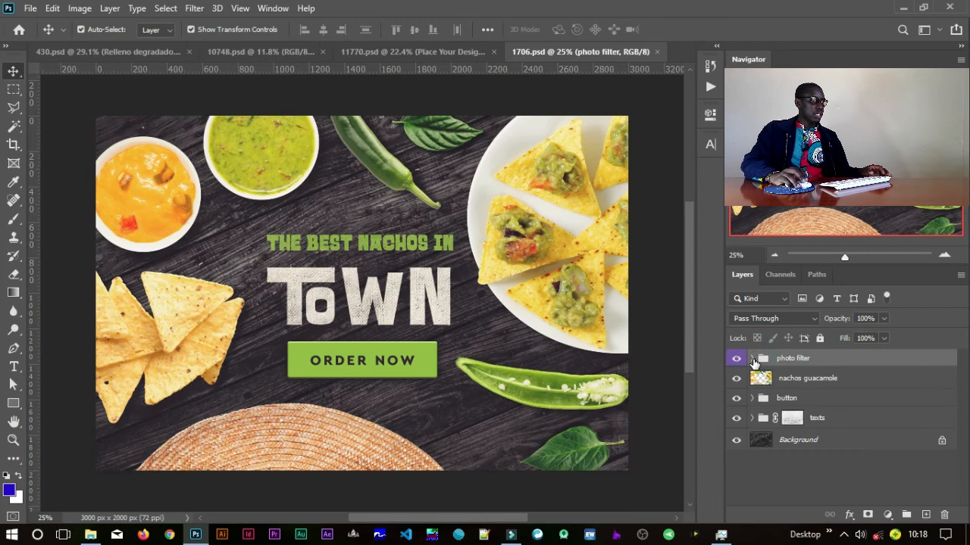
click(752, 358)
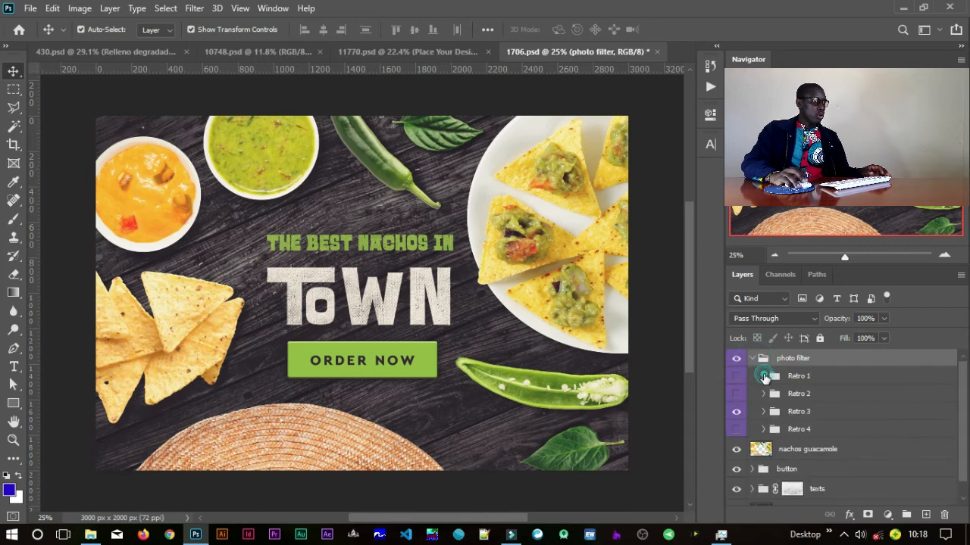
click(764, 376)
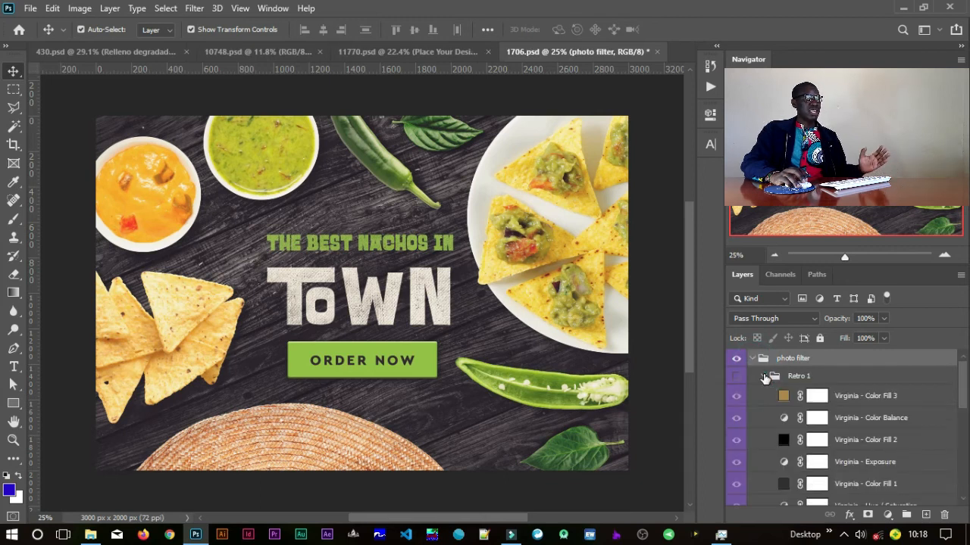
click(763, 376)
click(763, 411)
click(763, 411)
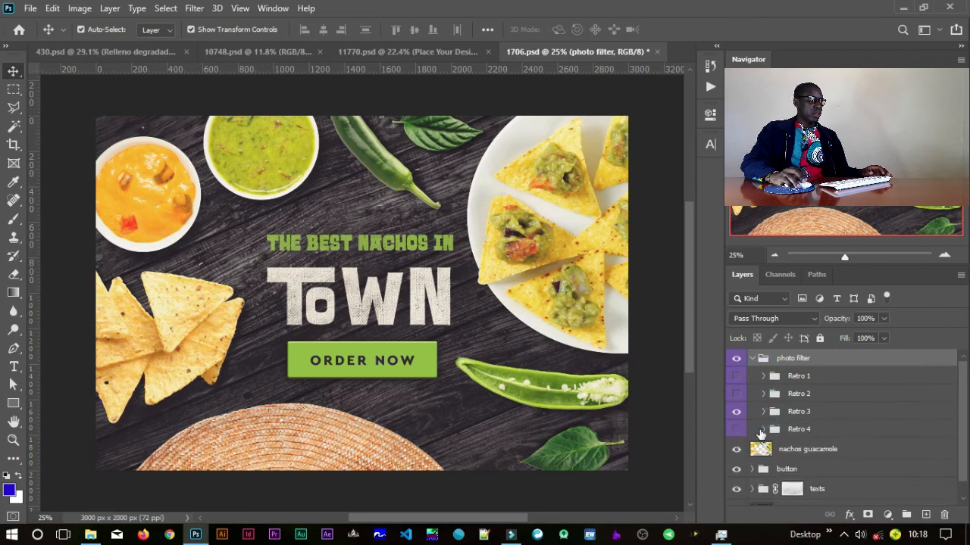
click(751, 359)
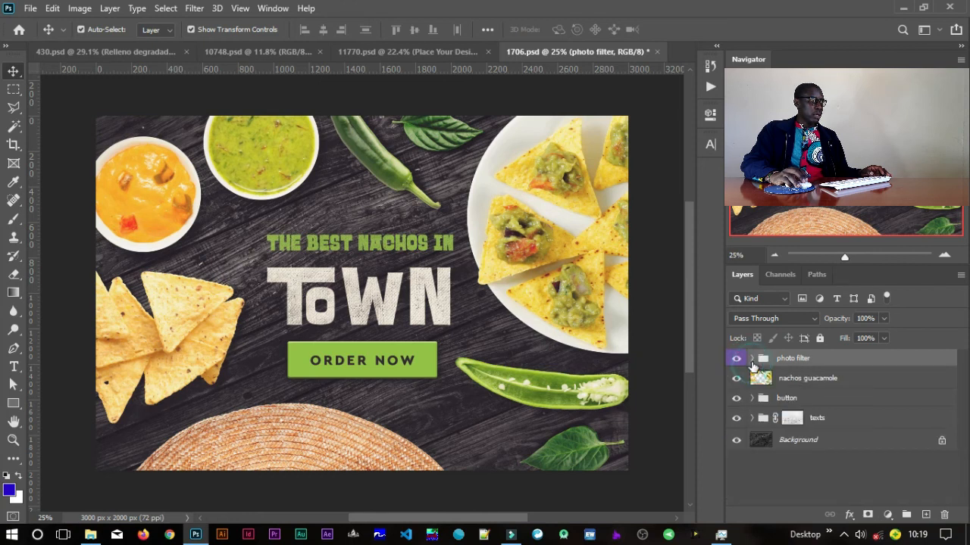
Step: Replace the TowN headline in the texts group with CITY, accepting the substitution of its missing font
click(752, 418)
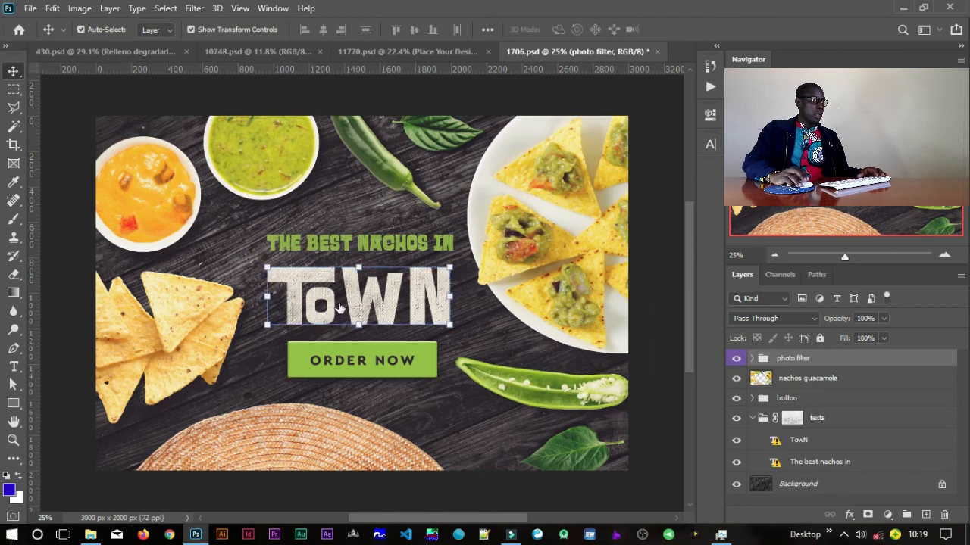
double_click(394, 300)
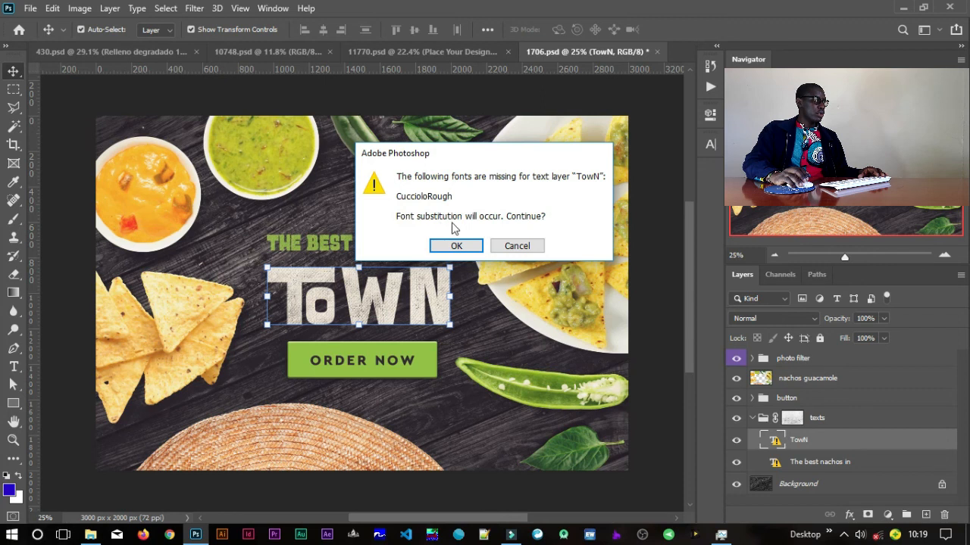
click(476, 246)
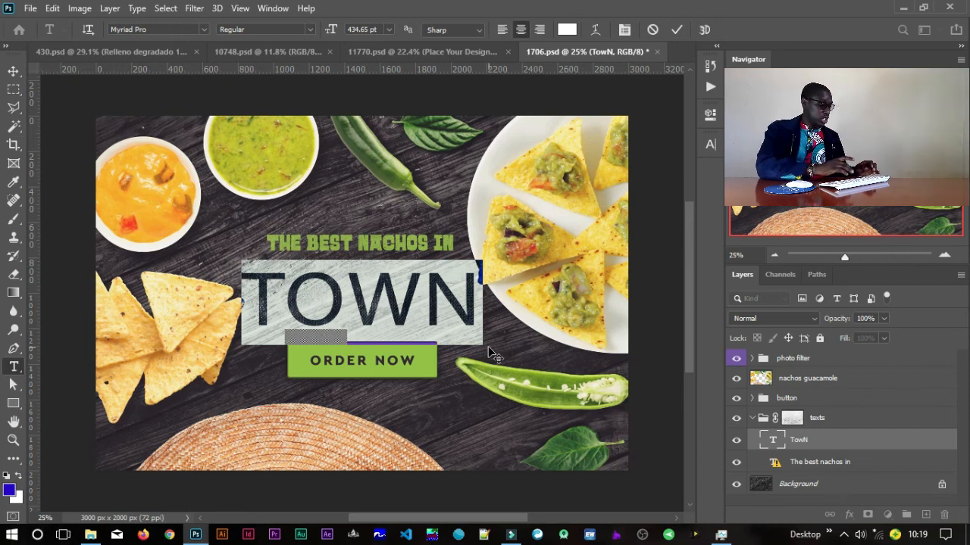
text(CITY)
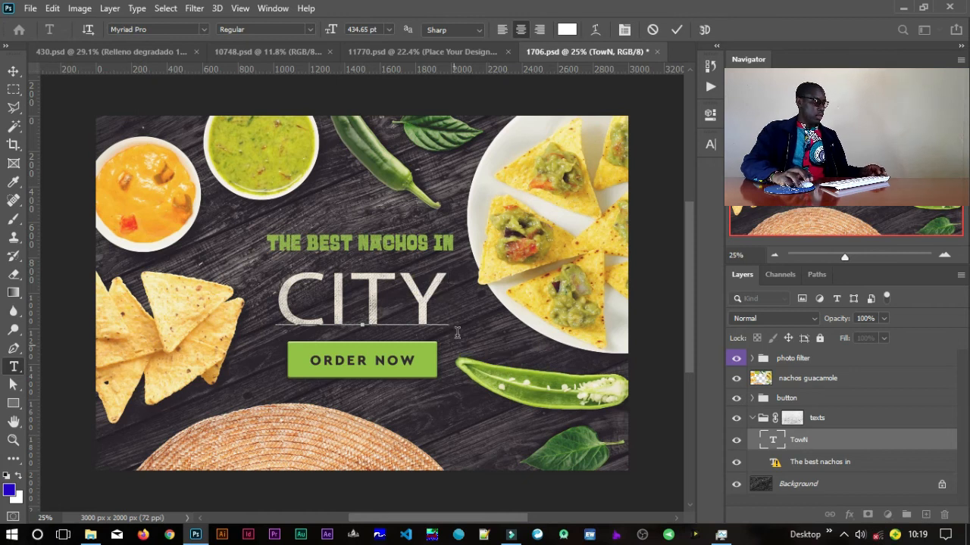
Step: Set the CITY headline's font to Raleway Heavy and commit the text edit
key(ctrl+a)
click(160, 29)
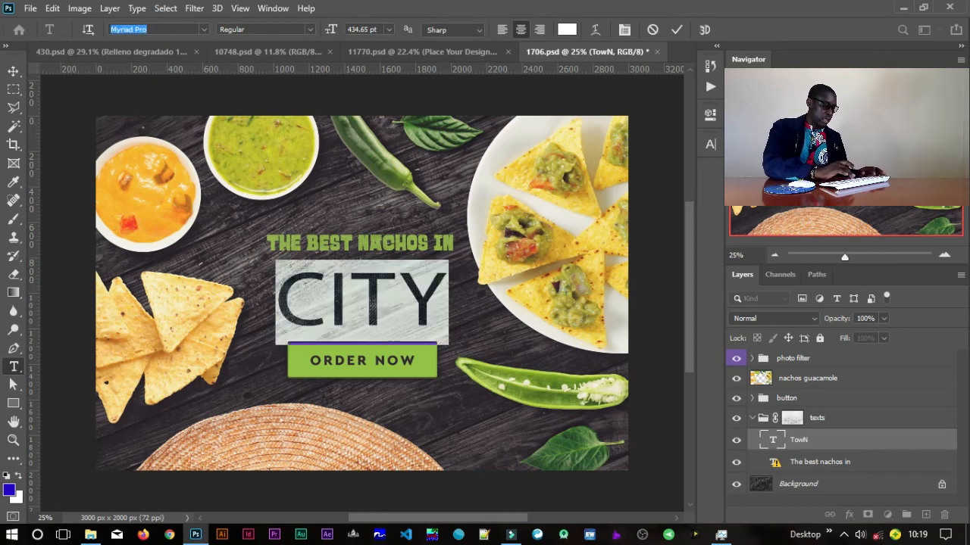
text(RALE)
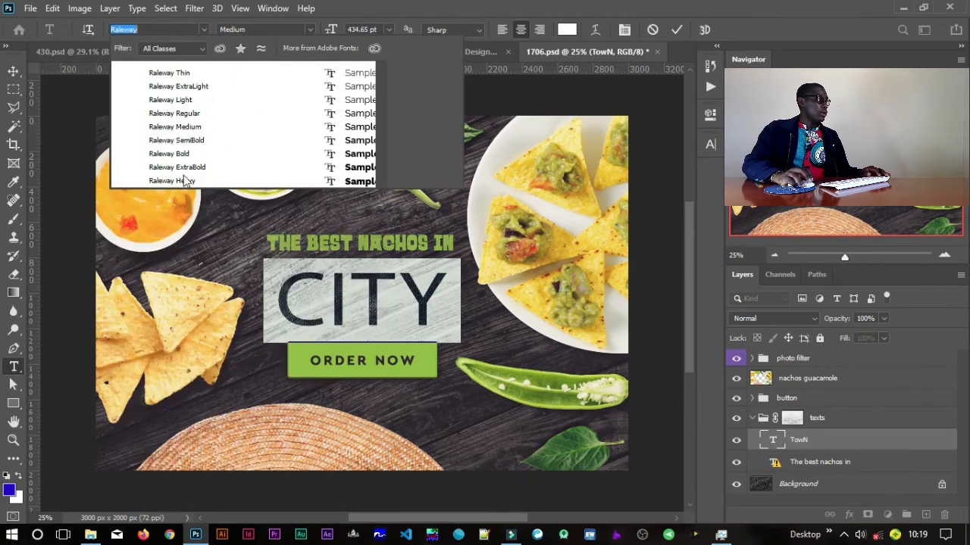
click(181, 180)
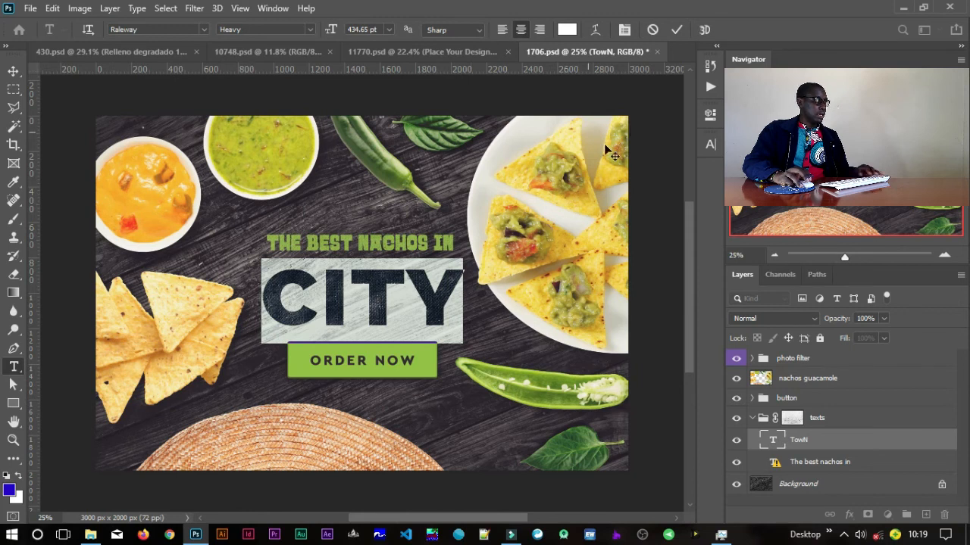
click(676, 31)
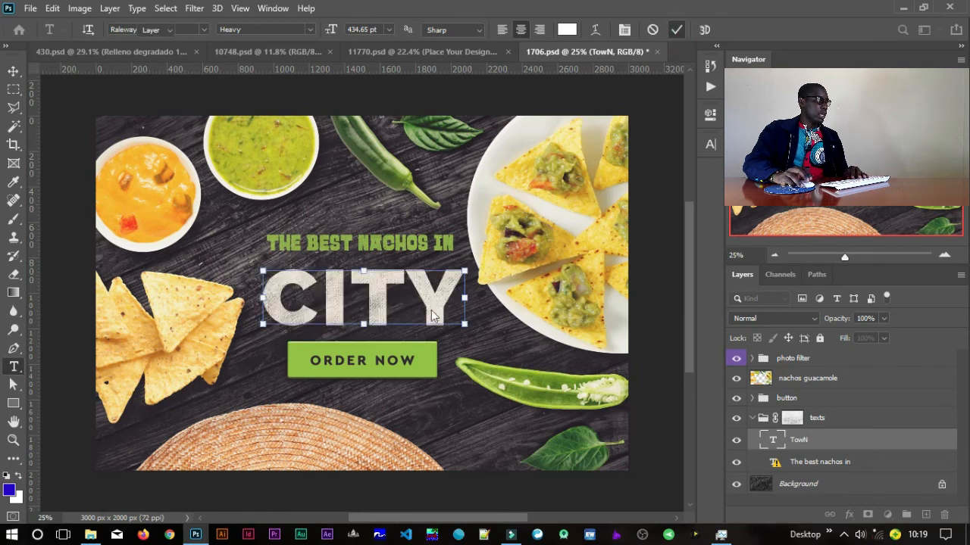
key(v)
Step: Replace the tagline "The best nachos in" above CITY with THE BEST HOTEL IN THE, accepting the substitution of its missing font
drag(398, 307, 488, 308)
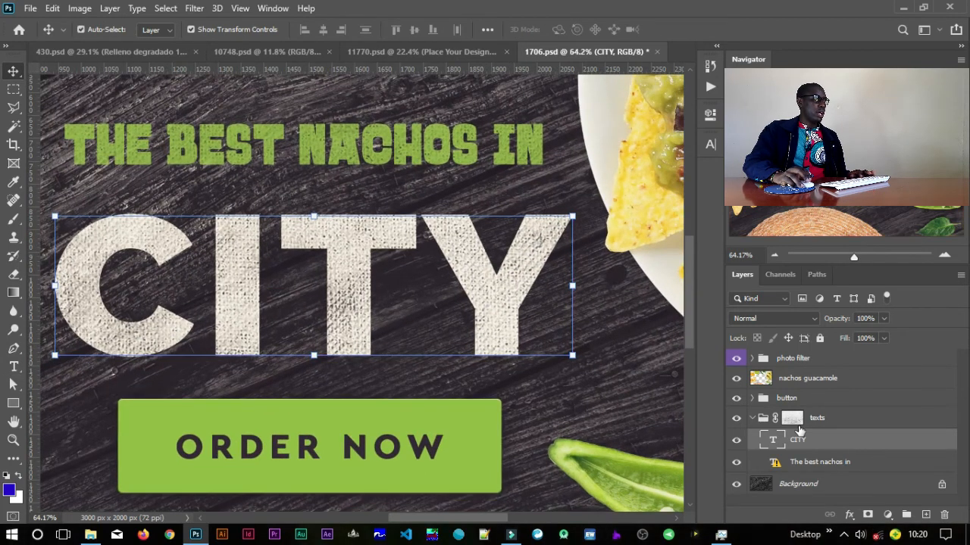
drag(506, 318, 505, 320)
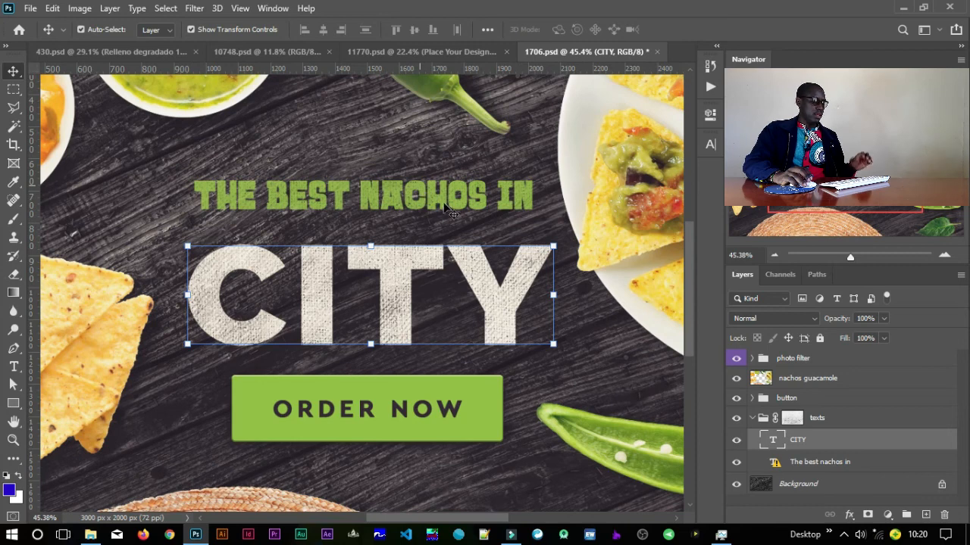
drag(538, 230, 518, 227)
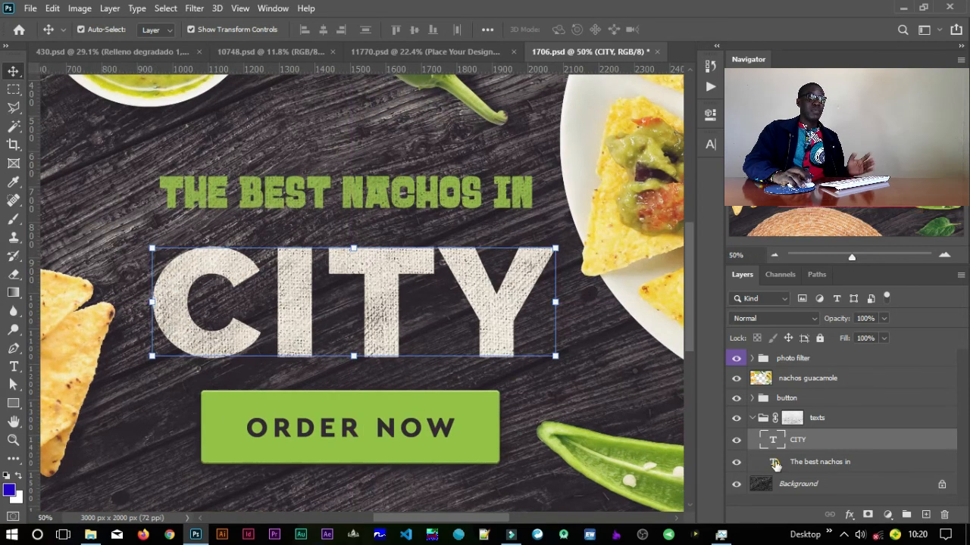
click(774, 462)
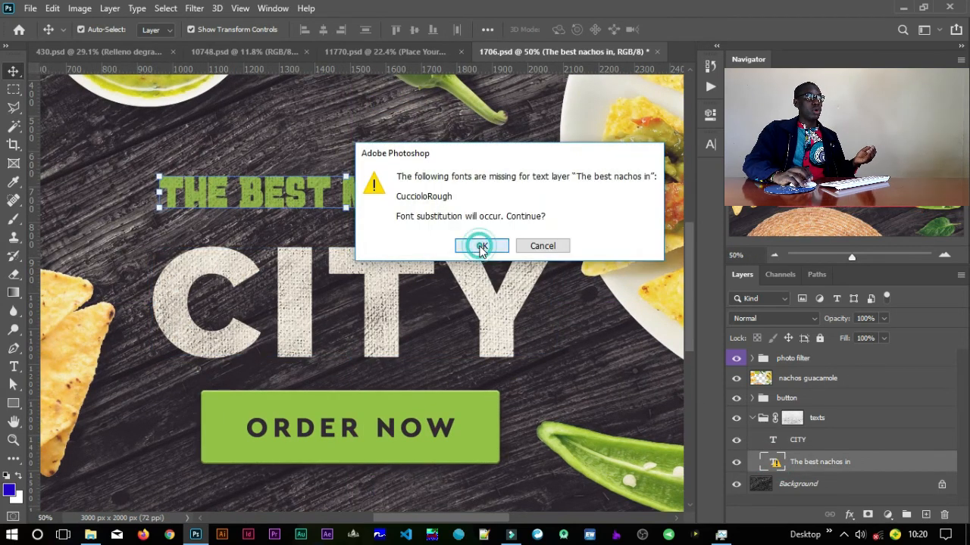
click(480, 245)
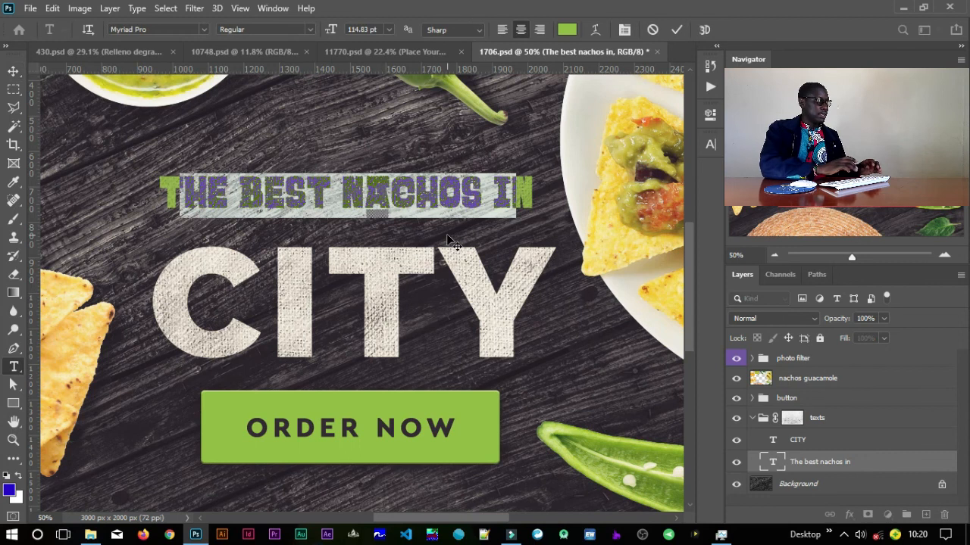
key(Down)
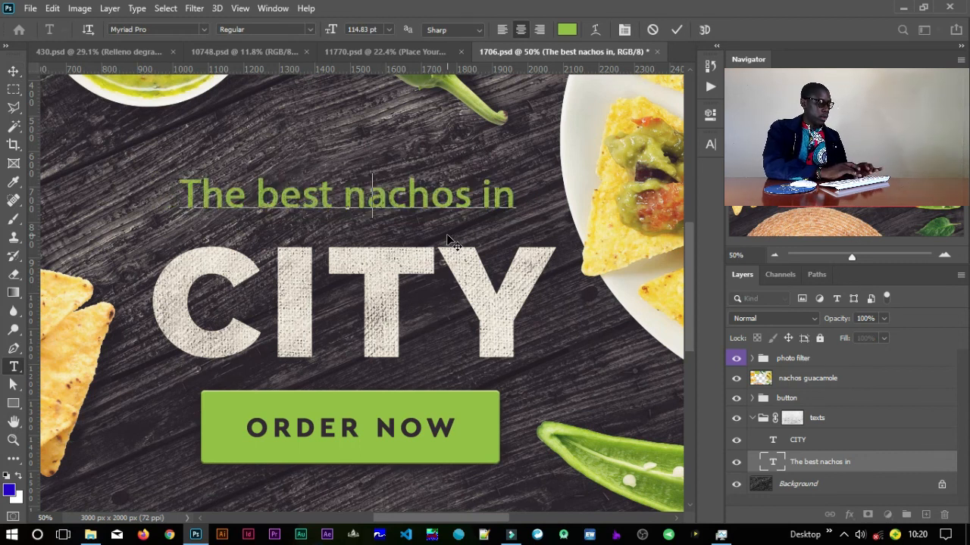
key(ctrl+a)
text(THE BEST H)
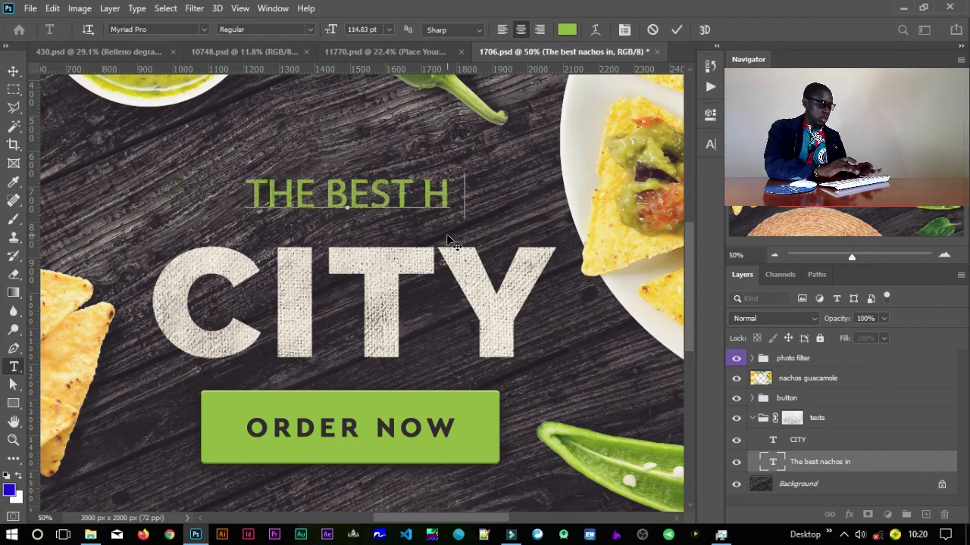
text(OTEL)
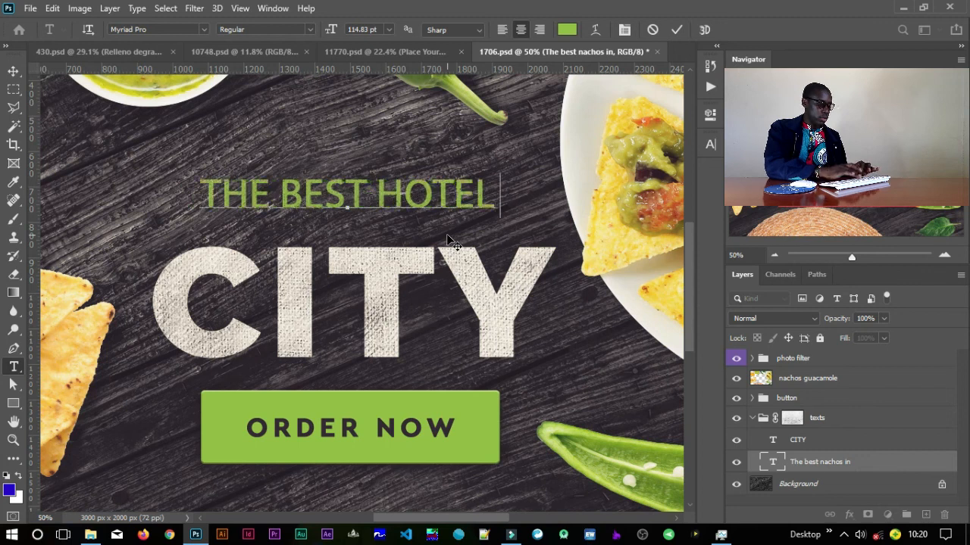
text( IN THE)
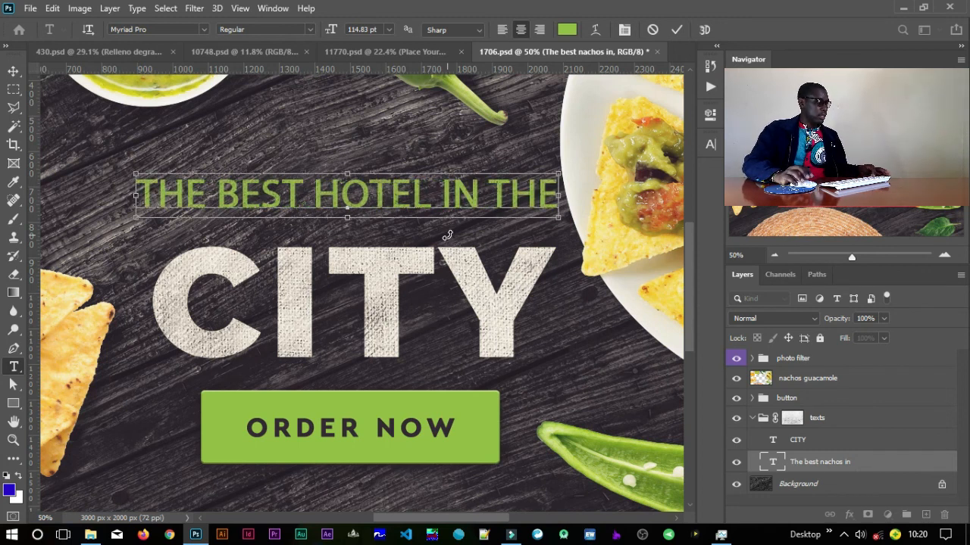
Step: Set the whole tagline's font to Hansief Regular and commit the text edit
key(ctrl+a)
double_click(129, 28)
click(142, 30)
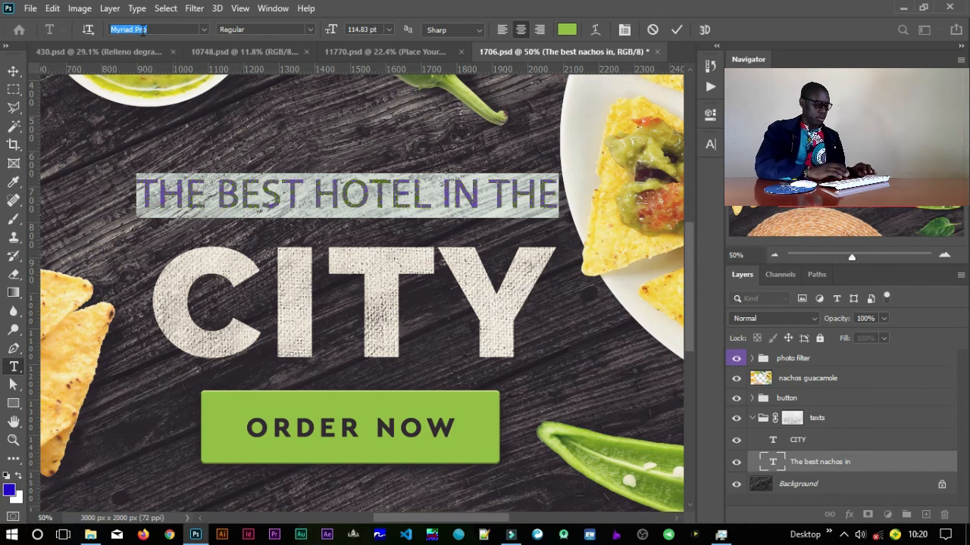
text(HAN)
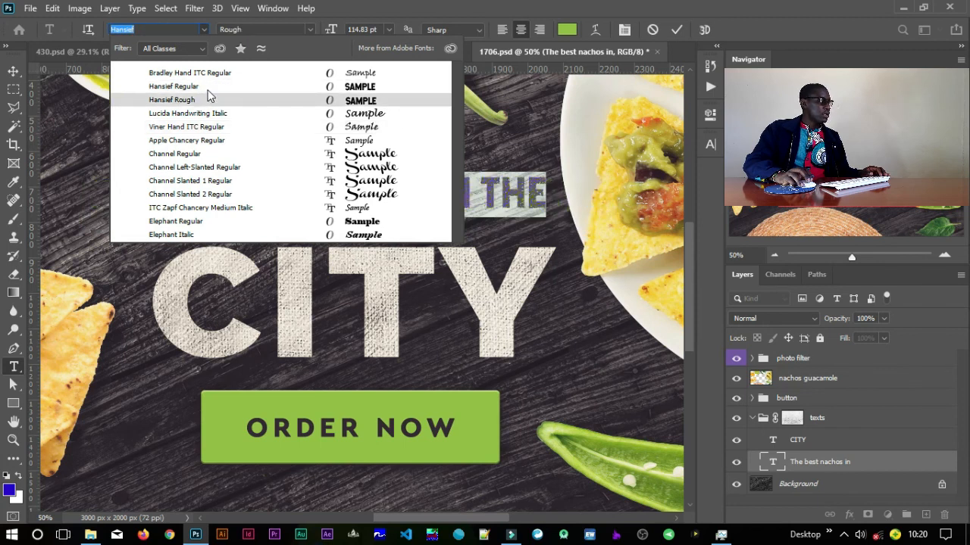
click(207, 88)
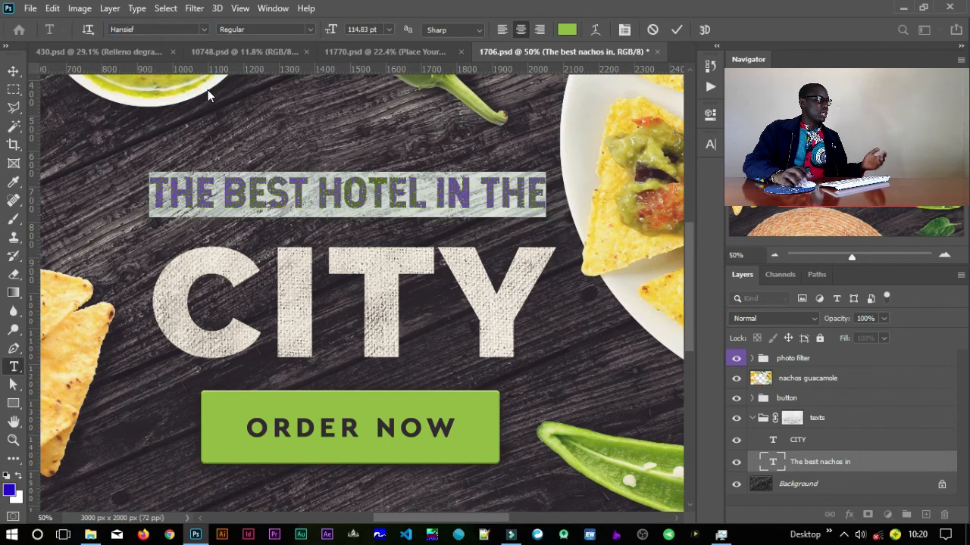
click(681, 28)
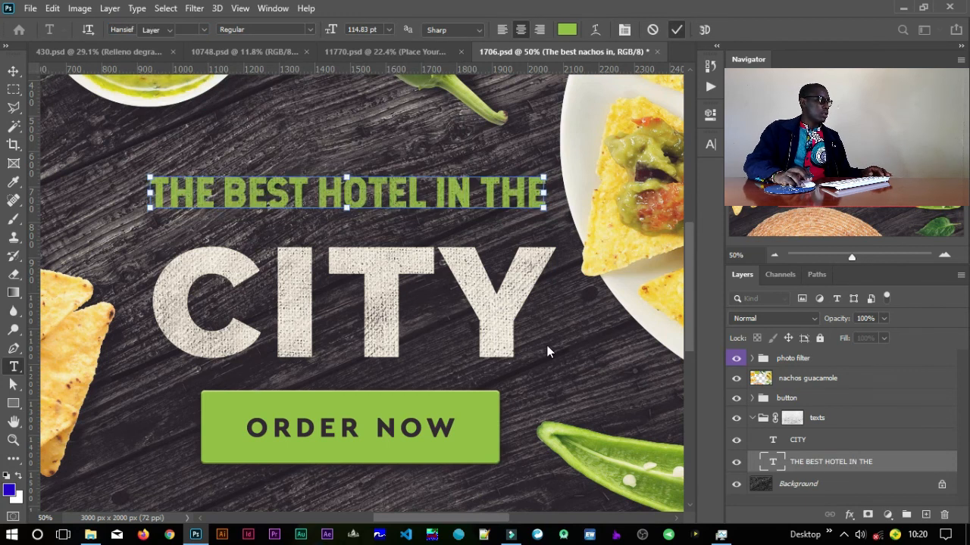
key(v)
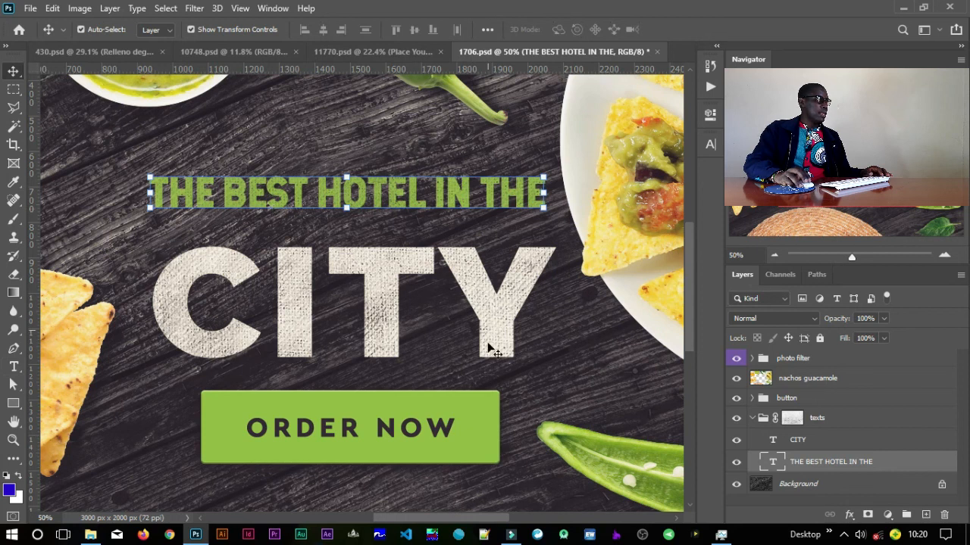
Step: Re-enter the green button's label as ORDER NOW in capitals, accepting the substitution of its missing font
scroll(489, 350, down, 1)
scroll(534, 321, down, 3)
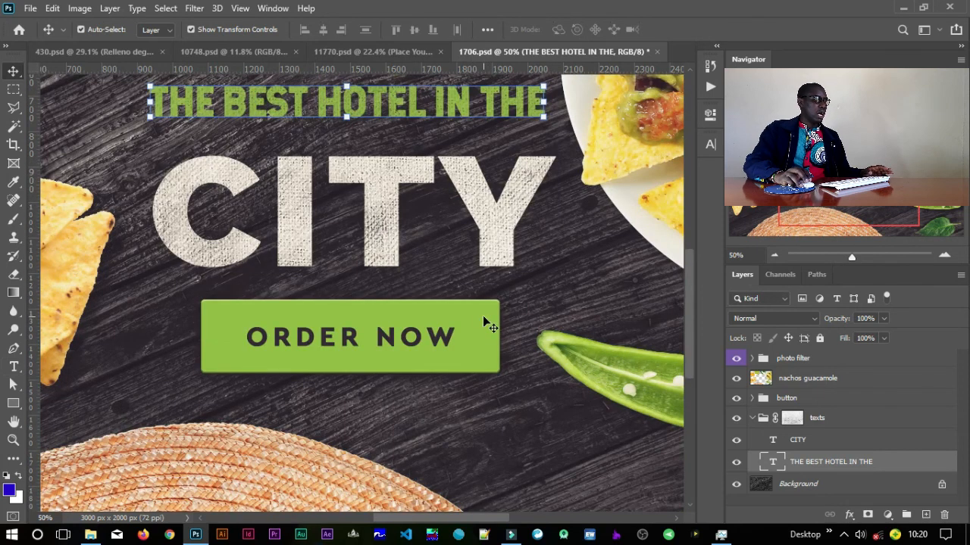
click(433, 336)
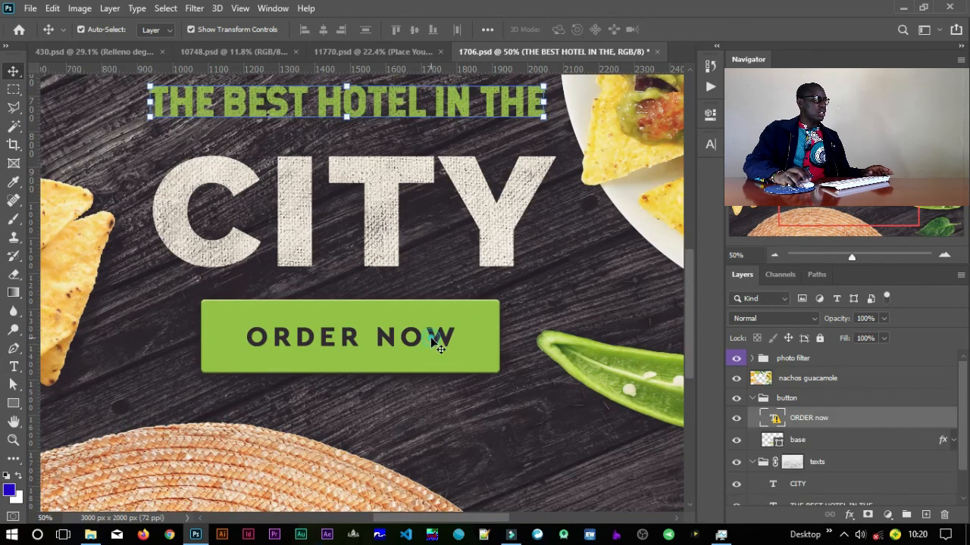
double_click(773, 419)
click(472, 247)
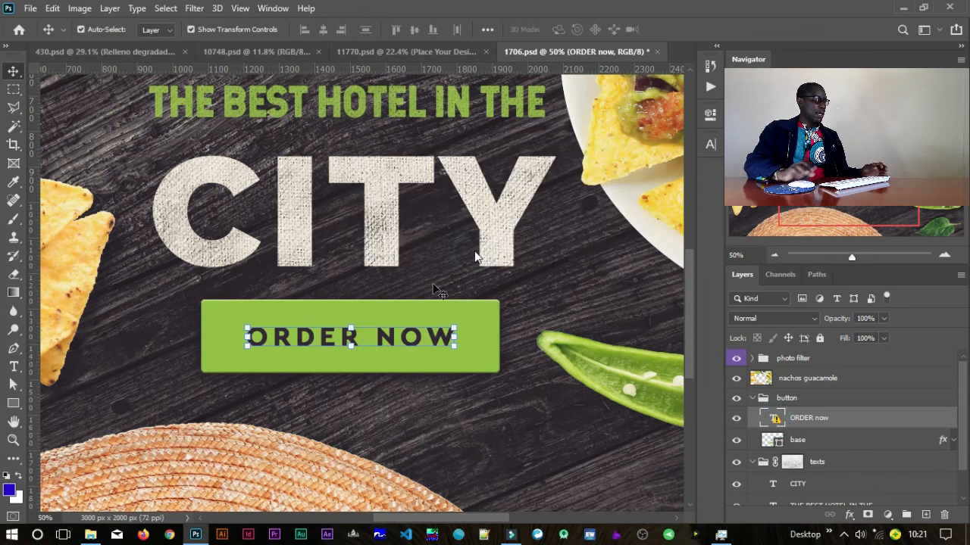
text(ORDER N)
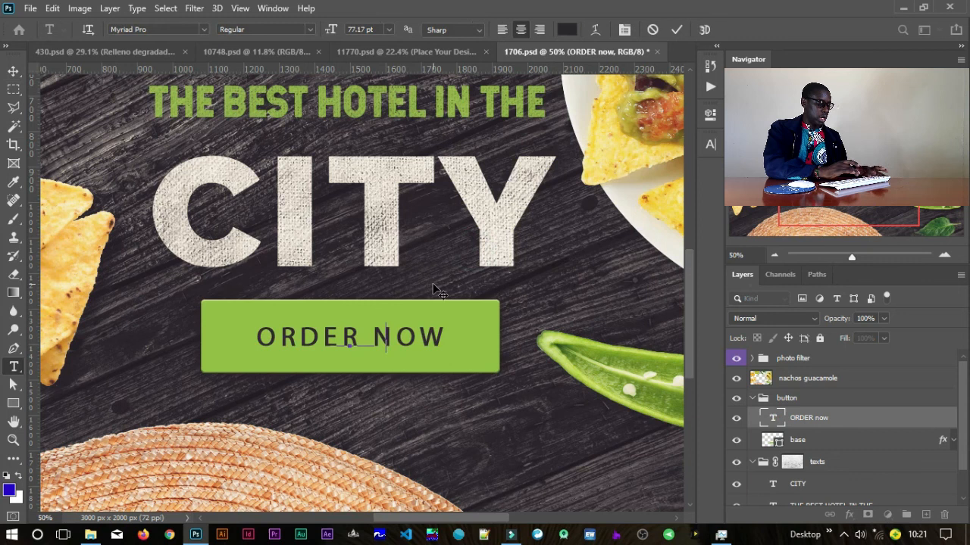
text(OW)
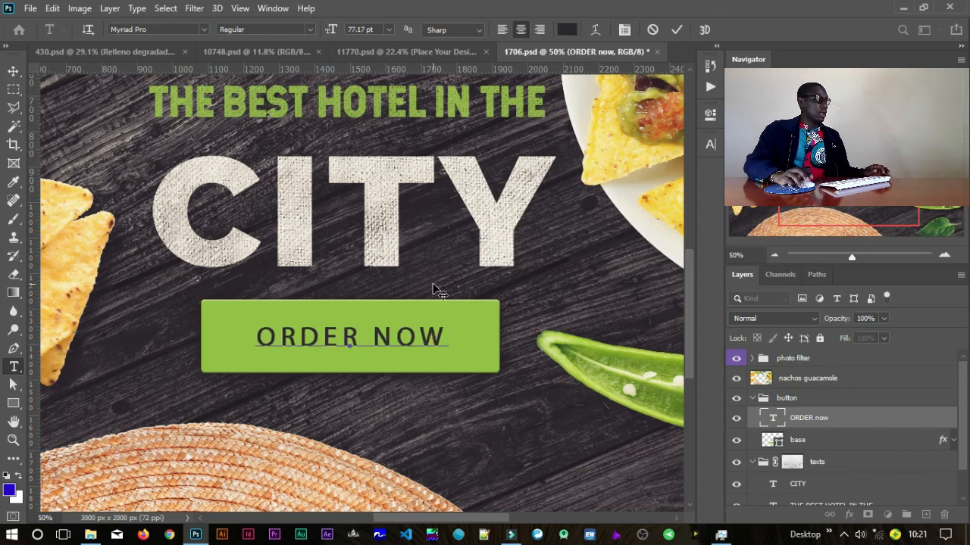
Step: Set the ORDER NOW label's font to Nexa Bold Regular and commit the text edit
key(ctrl+a)
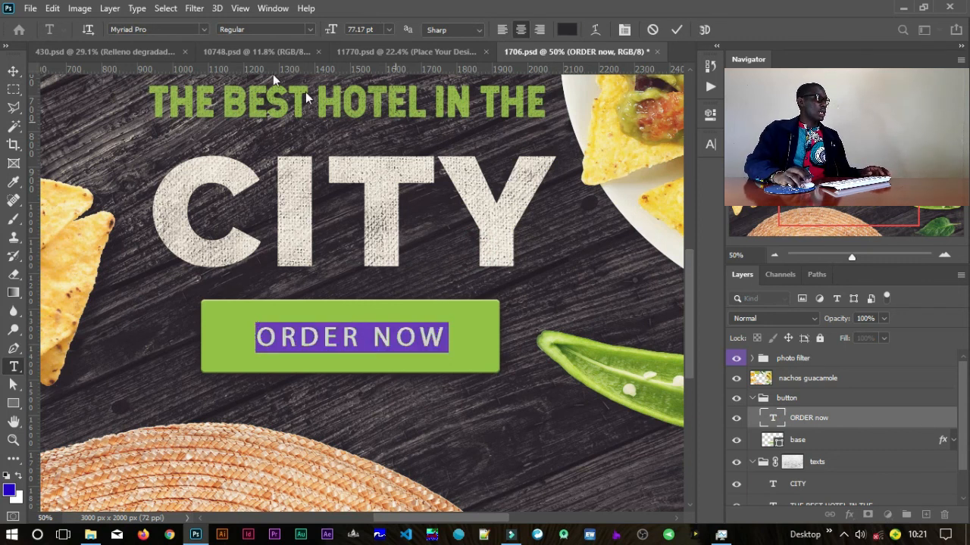
click(150, 30)
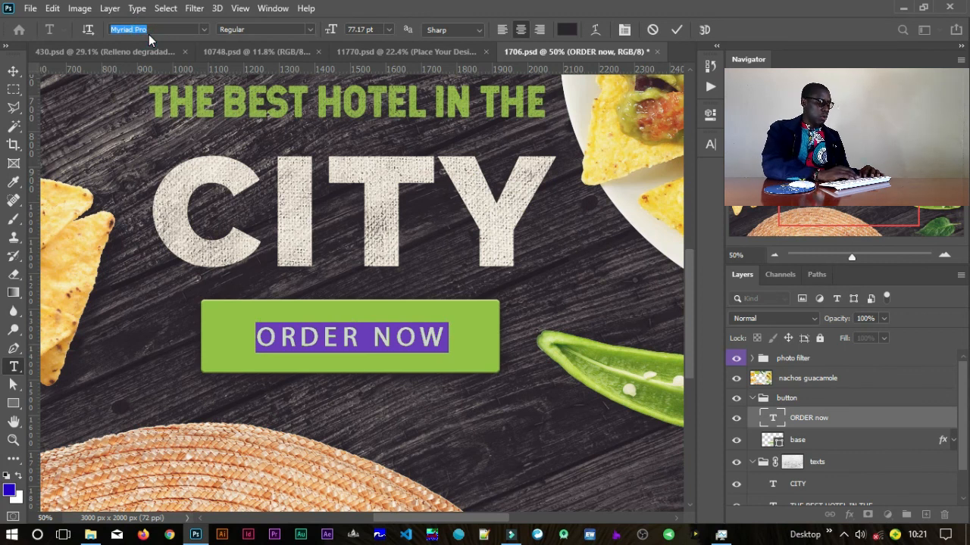
text(NEXA)
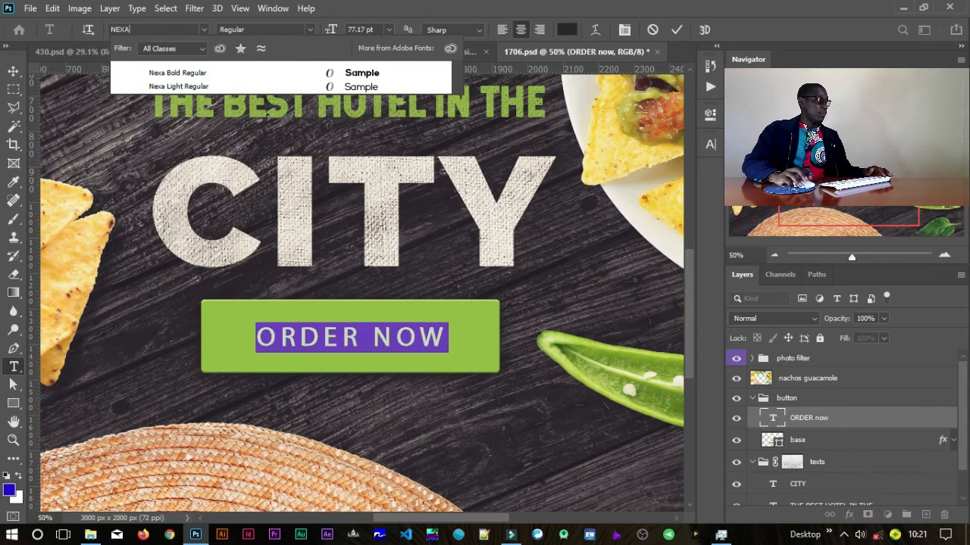
key(Escape)
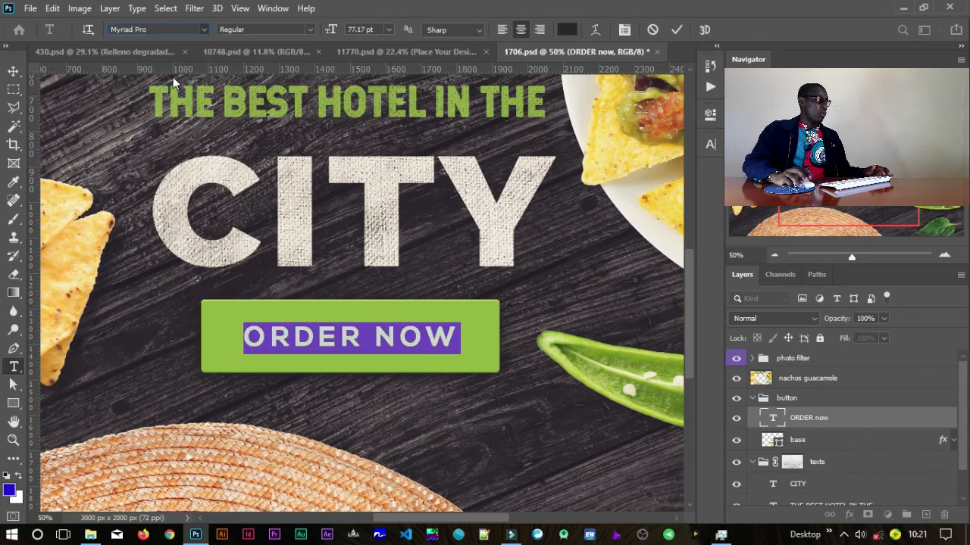
click(676, 30)
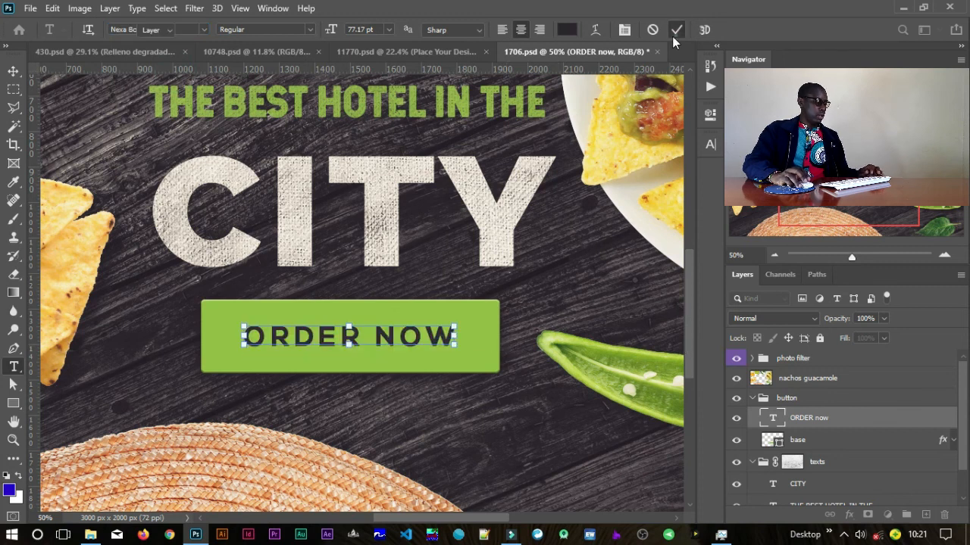
key(v)
Step: Select the nachos guacamole image layer with the whole banner in view
scroll(543, 342, down, 3)
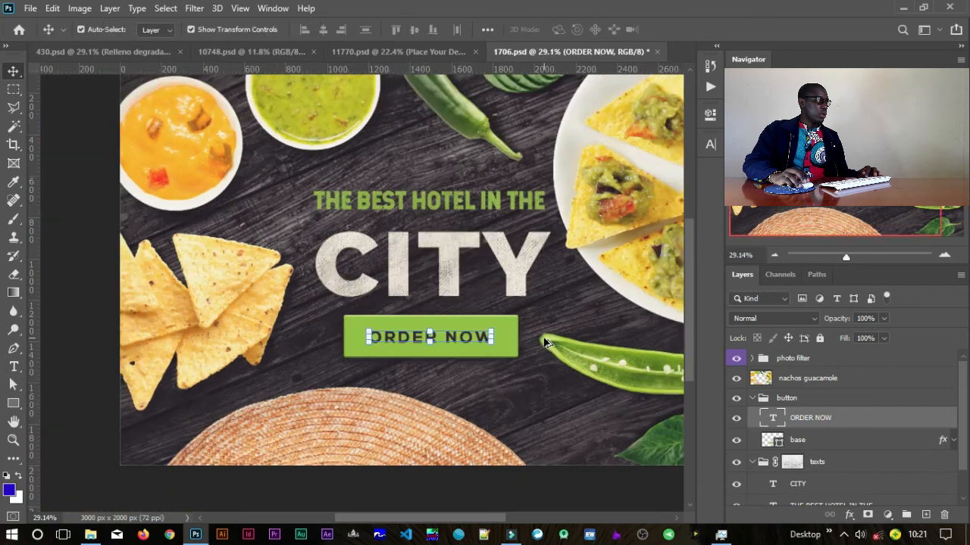
scroll(544, 343, down, 1)
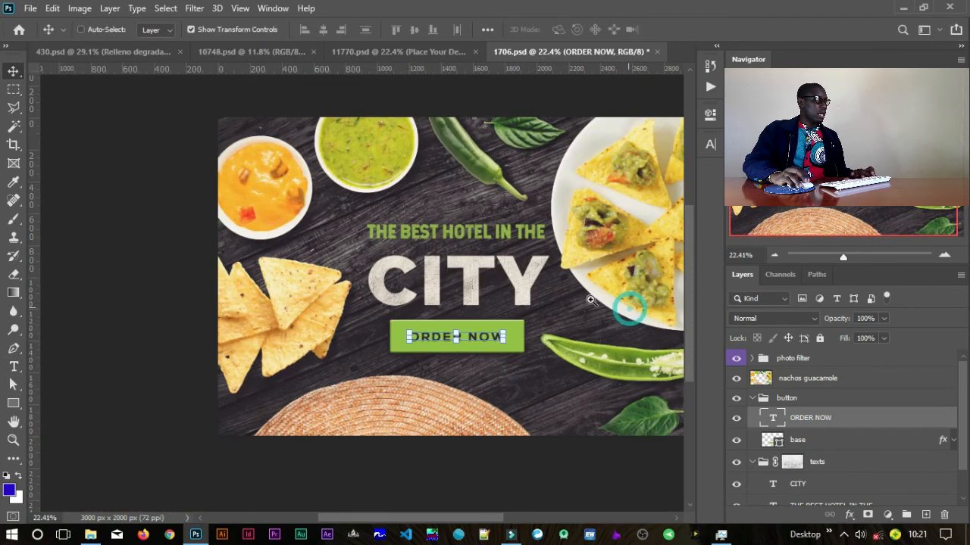
scroll(578, 298, down, 3)
scroll(578, 298, up, 3)
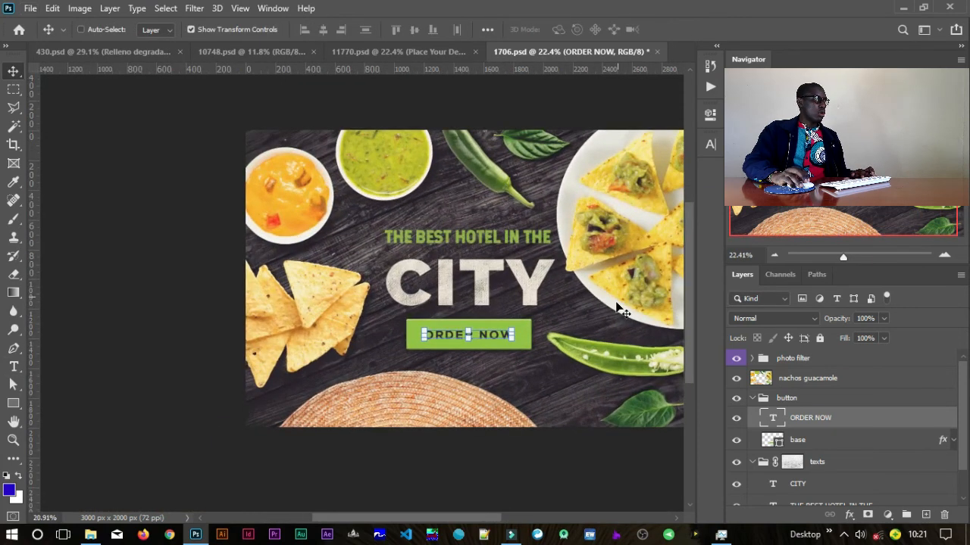
drag(615, 321, 486, 270)
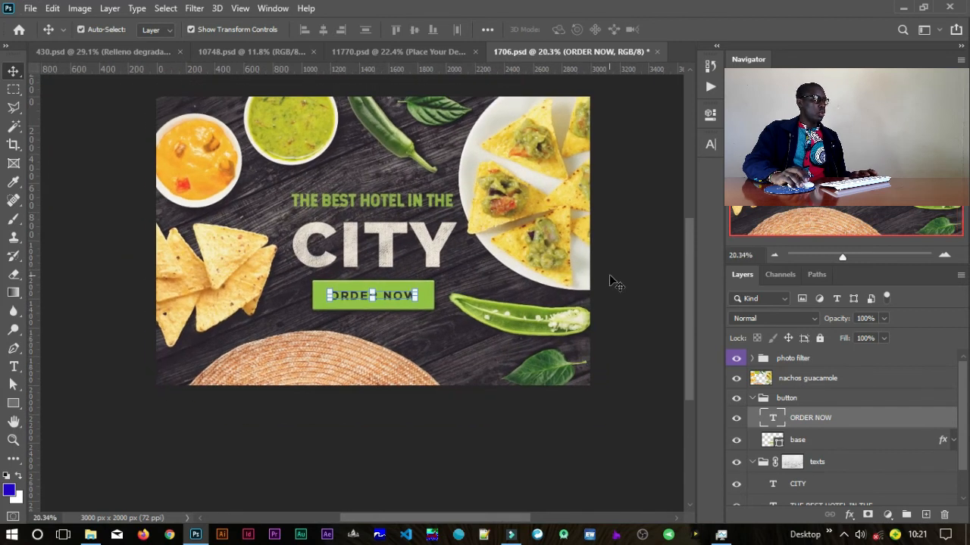
ctrl+click(575, 266)
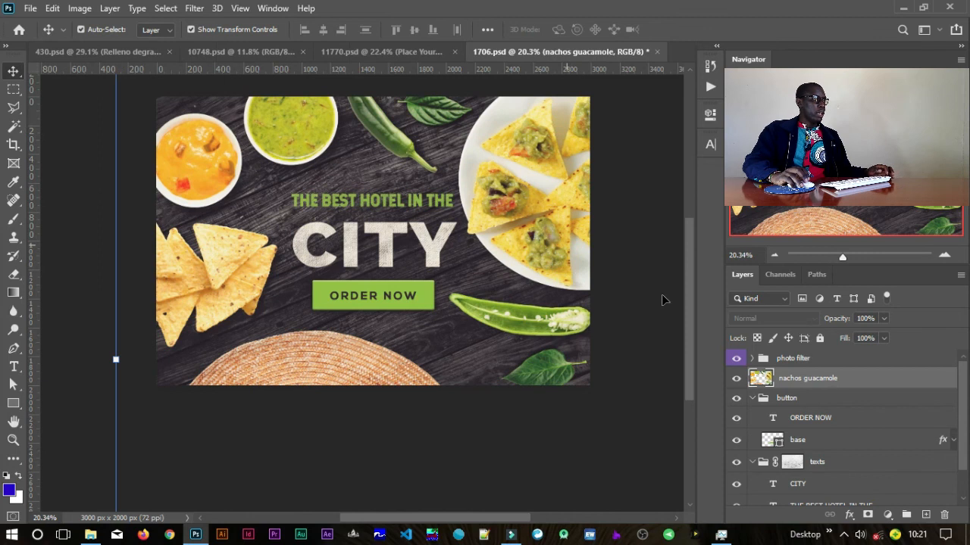